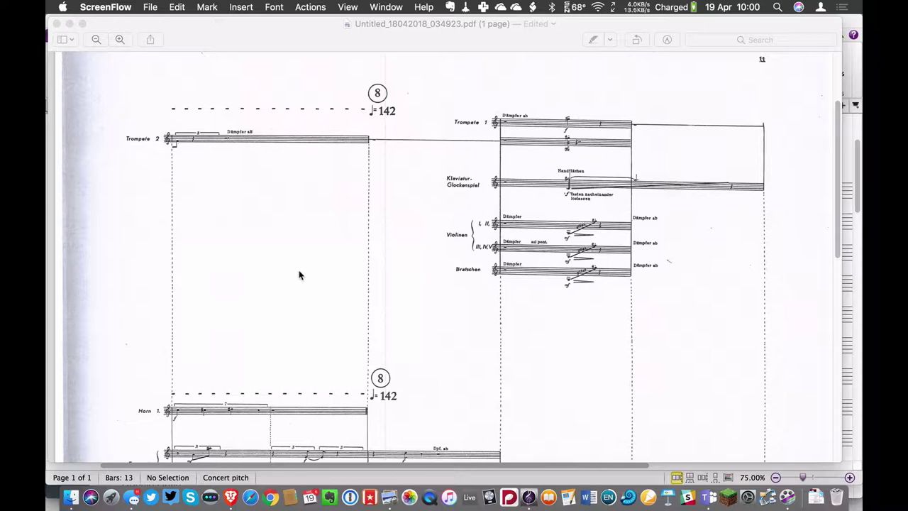
Scroll through the reference score to study its layout.
scroll(341, 267, "down", 5)
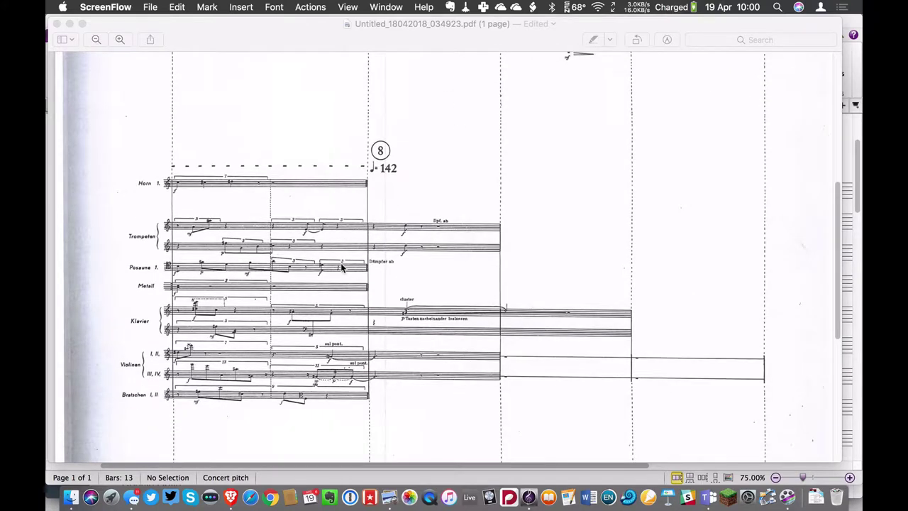
scroll(393, 299, "down", 2)
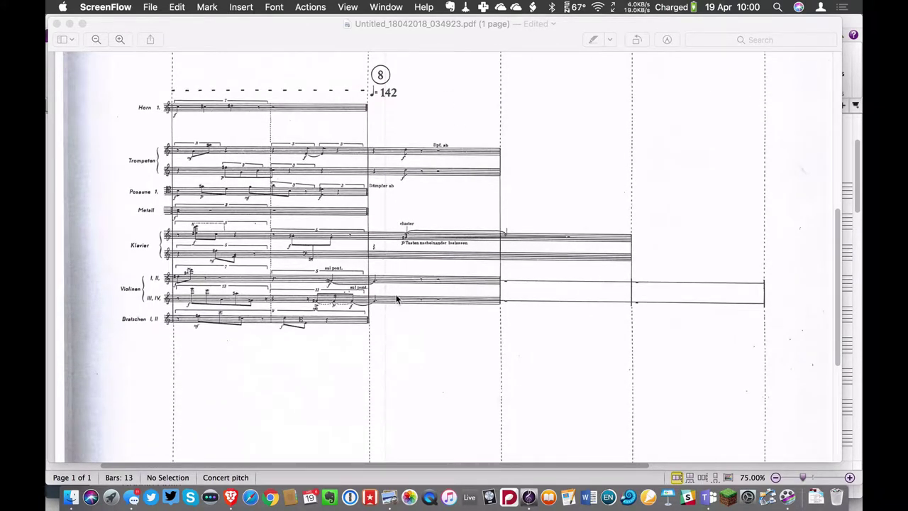
scroll(398, 298, "down", 1)
scroll(250, 224, "up", 3)
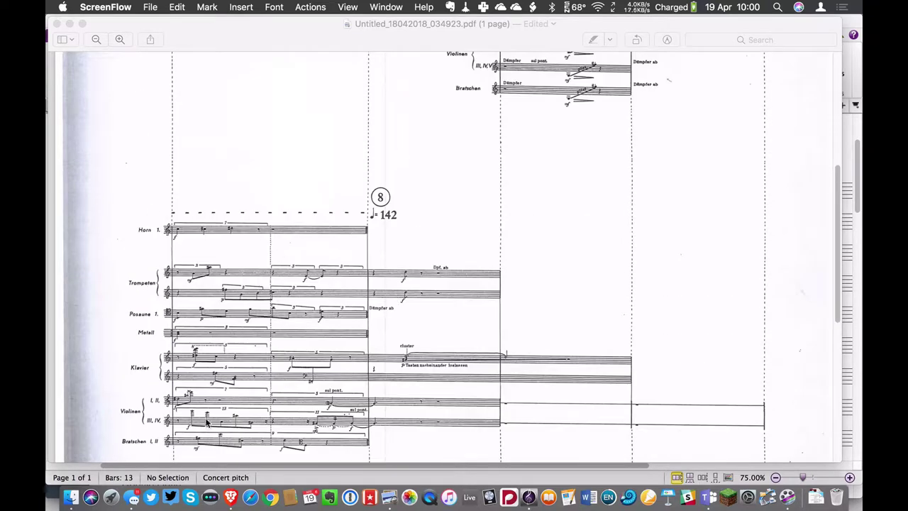
scroll(362, 280, "up", 3)
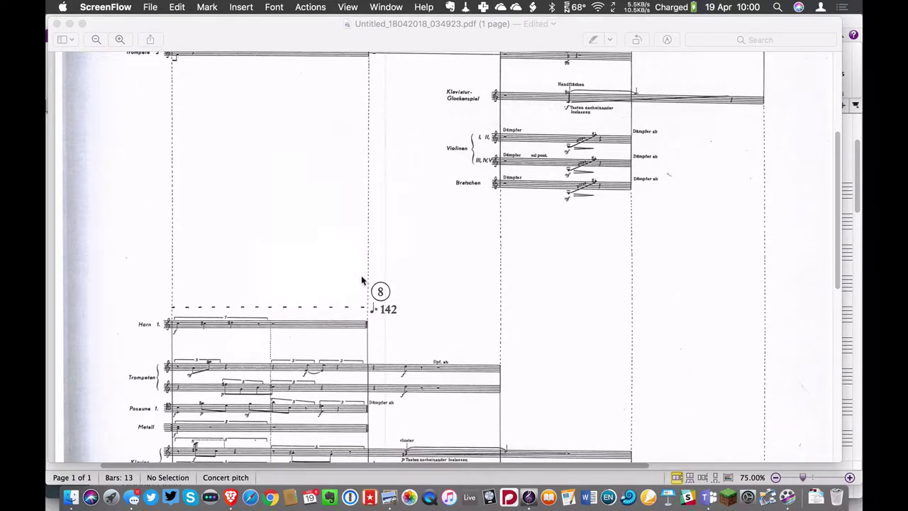
scroll(407, 266, "up", 2)
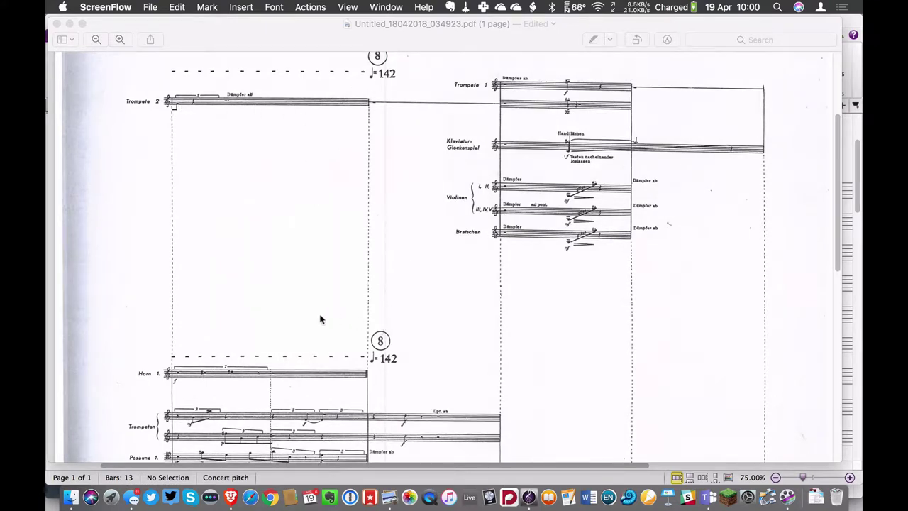
scroll(321, 397, "down", 2)
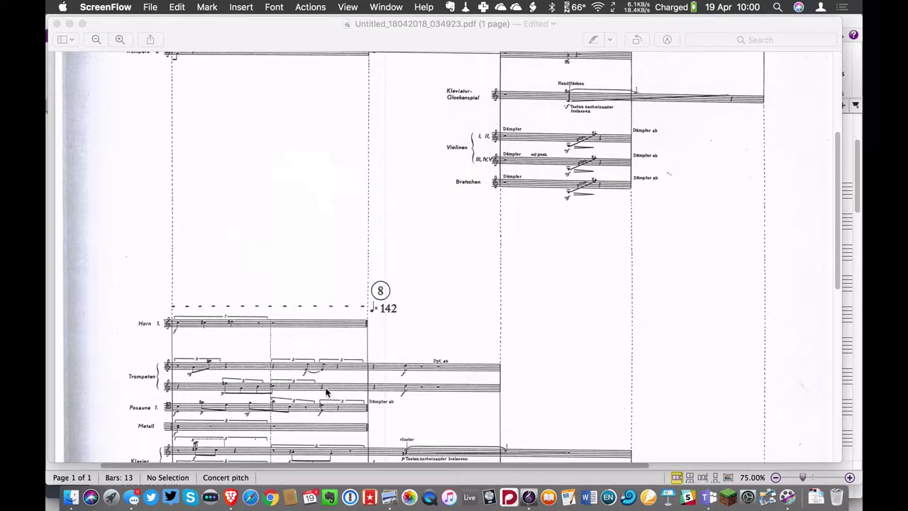
scroll(326, 391, "down", 4)
scroll(322, 390, "down", 5)
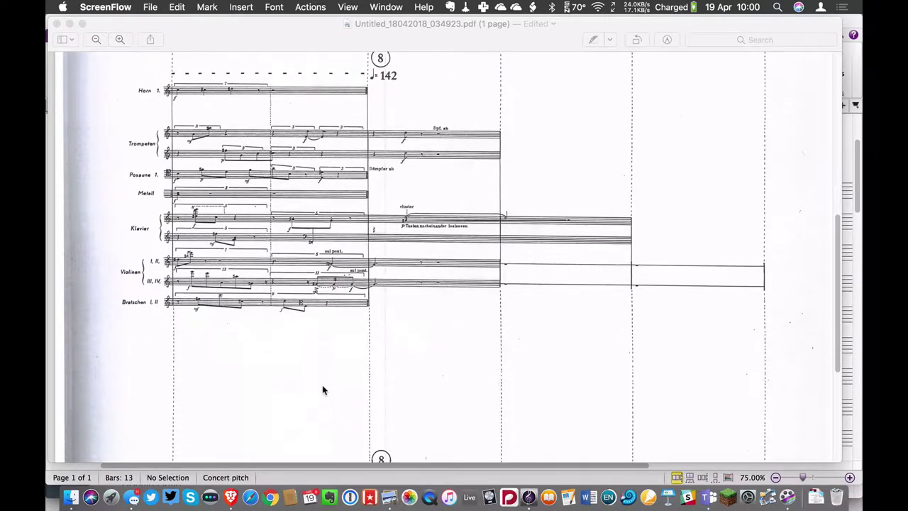
scroll(322, 390, "down", 2)
scroll(321, 389, "down", 4)
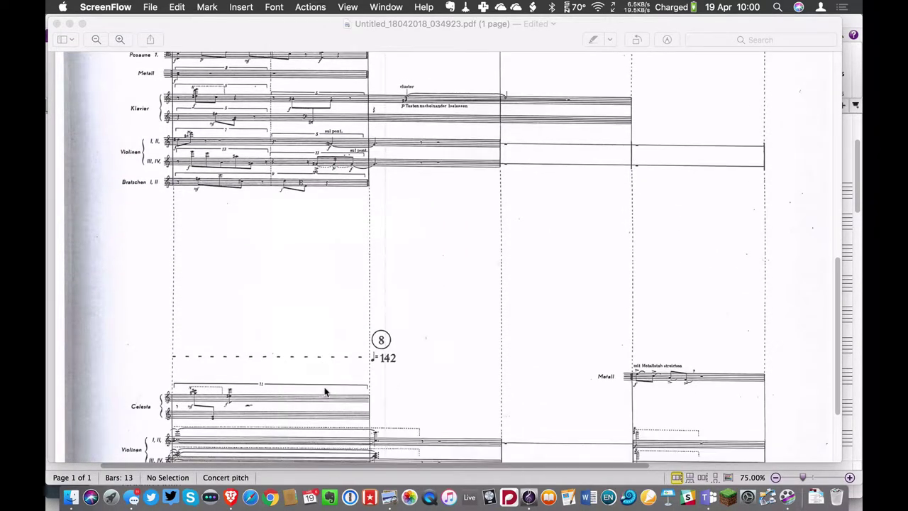
scroll(325, 392, "down", 5)
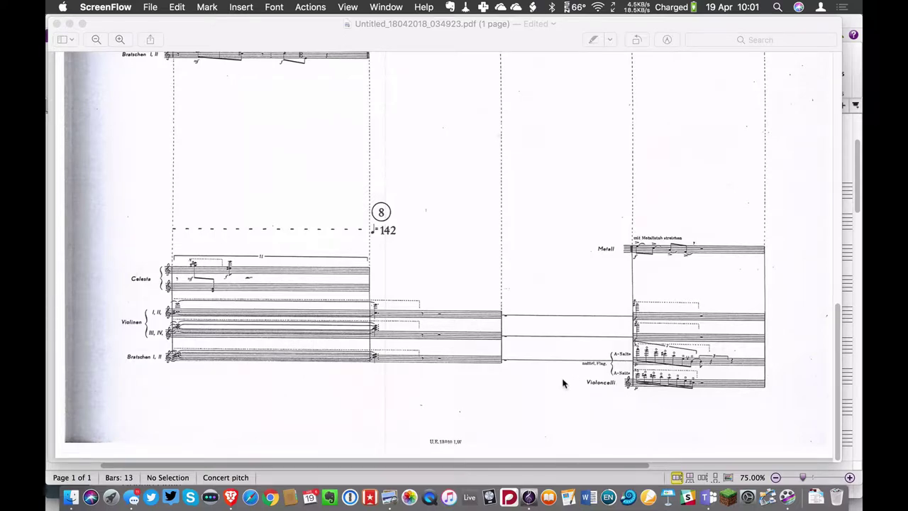
scroll(376, 341, "up", 15)
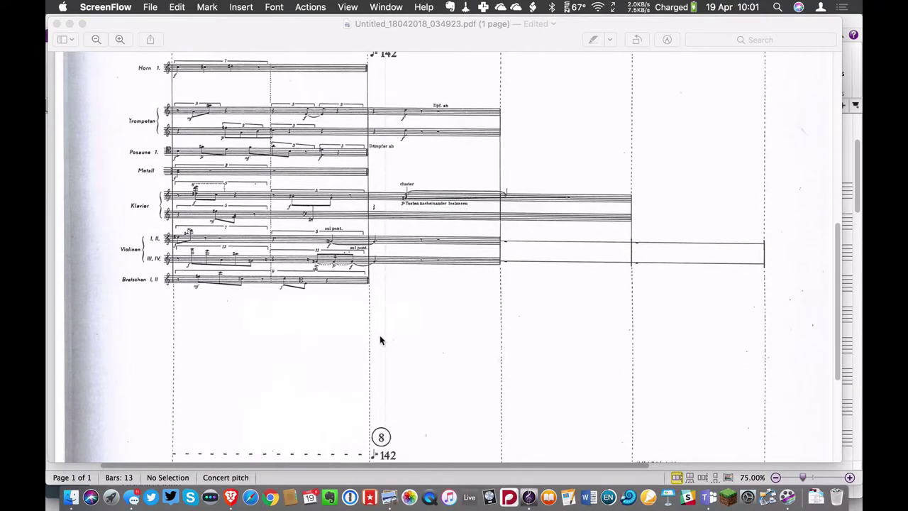
scroll(381, 338, "up", 4)
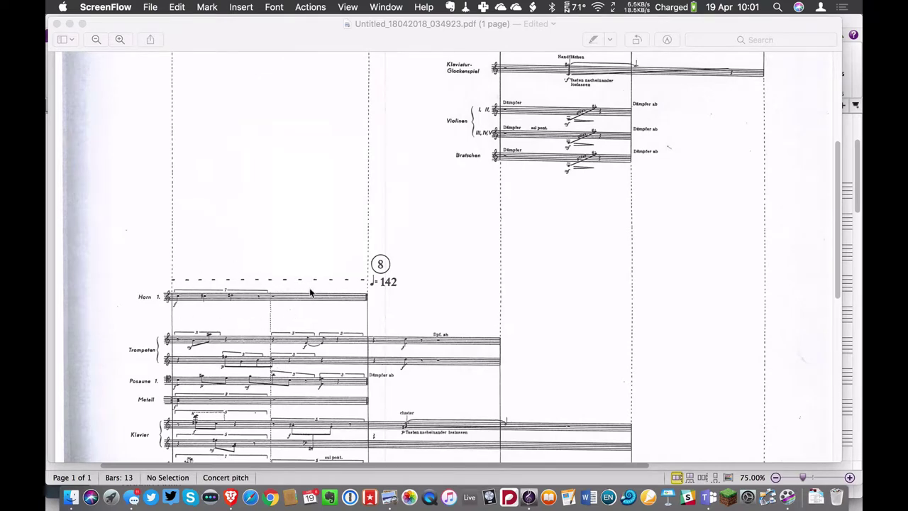
scroll(314, 293, "up", 4)
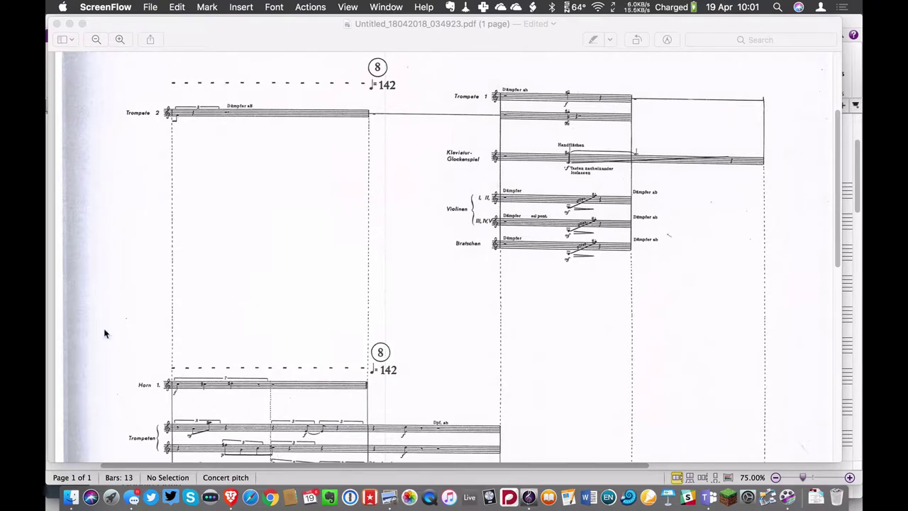
scroll(132, 328, "down", 3)
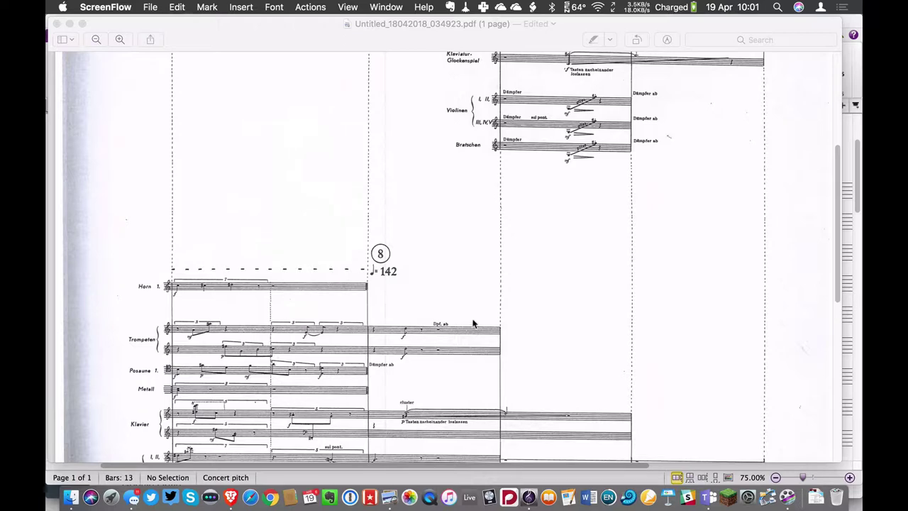
scroll(485, 323, "up", 4)
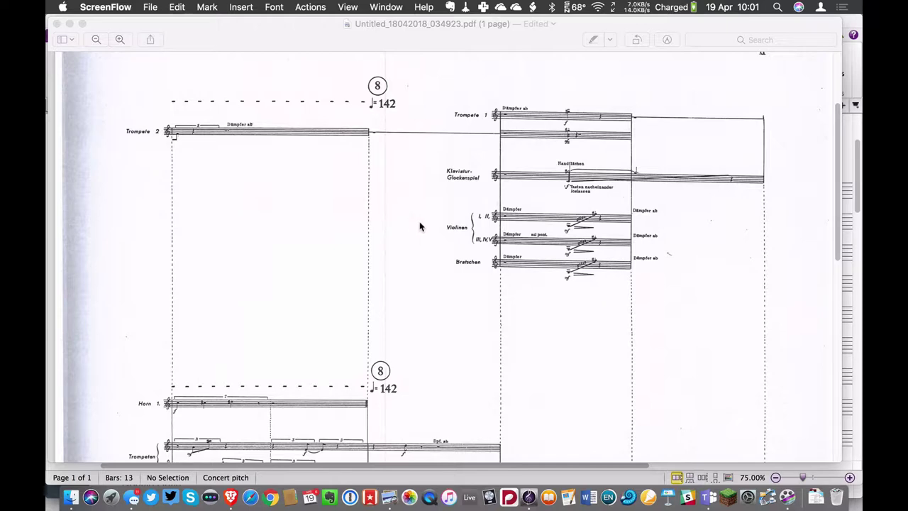
Bring the empty Sibelius score forward and view the Layout page settings.
key("super+Tab")
left_click(361, 259)
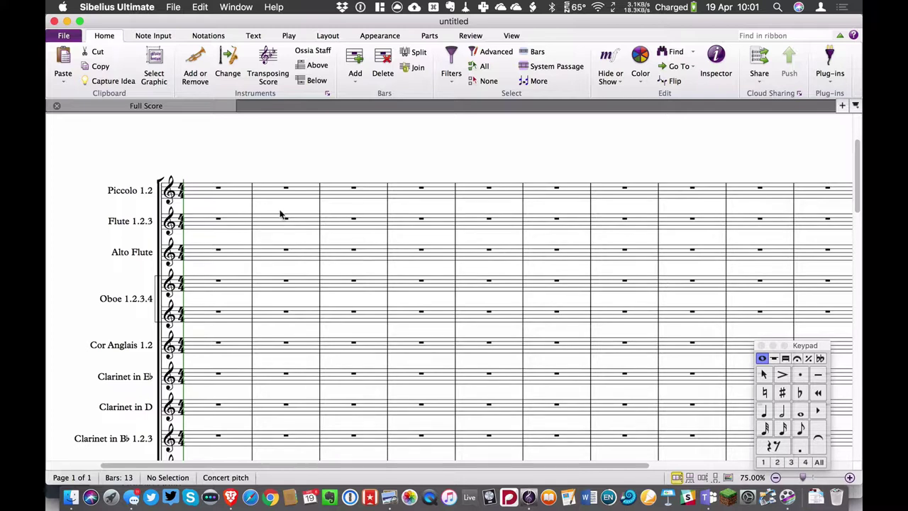
left_click(328, 37)
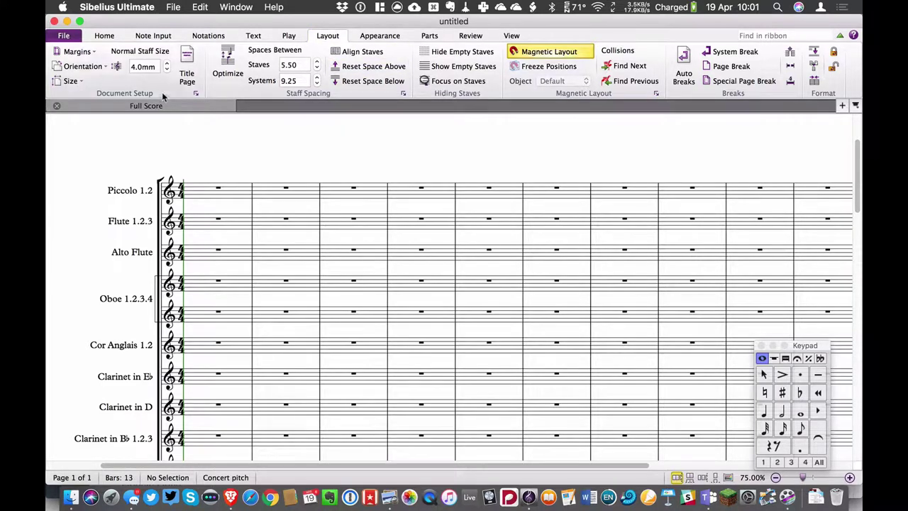
left_click(71, 81)
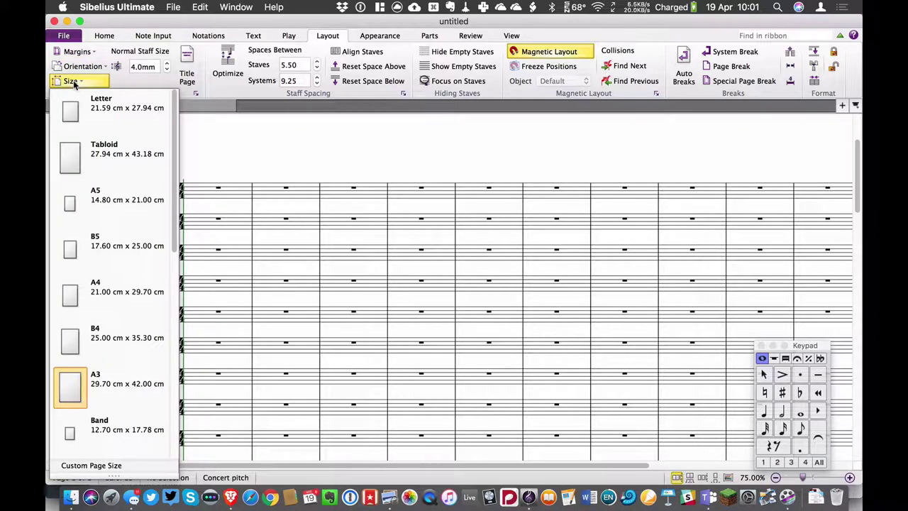
left_click(227, 121)
Step the Normal Staff Size down from 4.0mm toward 3.0mm.
left_click(167, 69)
left_click(167, 69)
left_click(167, 70)
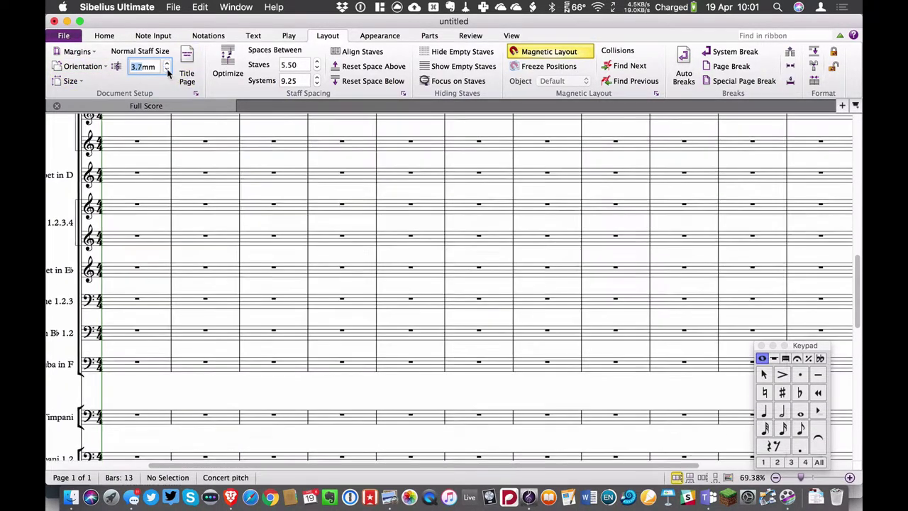
left_click(167, 70)
left_click(167, 69)
left_click(168, 70)
left_click(168, 69)
left_click(168, 70)
left_click(168, 70)
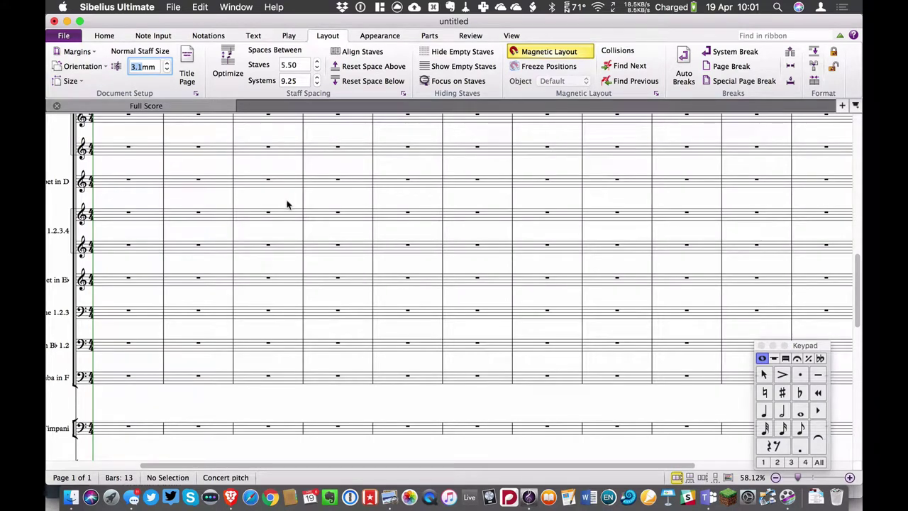
left_click(167, 69)
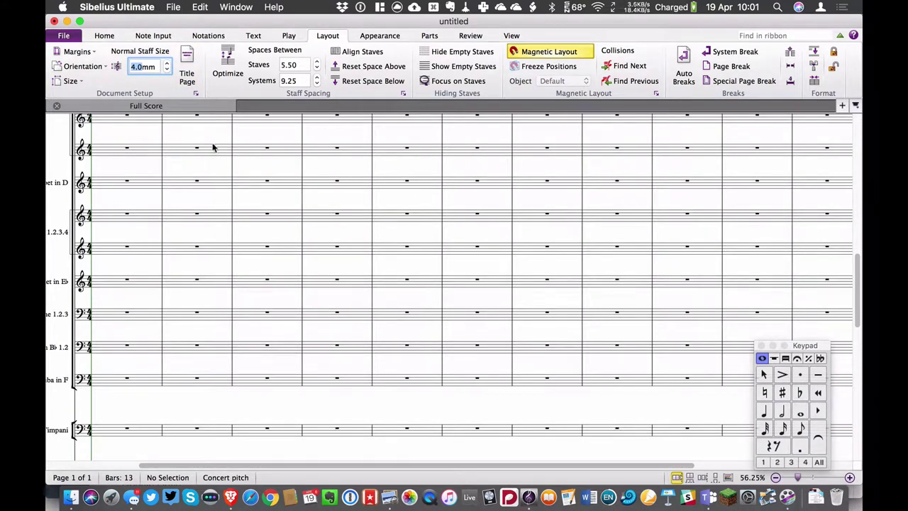
left_click(213, 148)
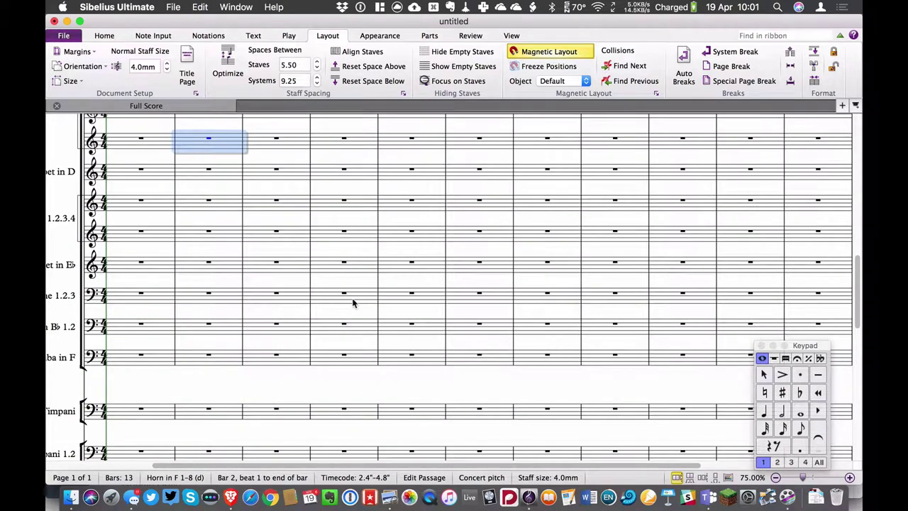
scroll(353, 303, "up", 5)
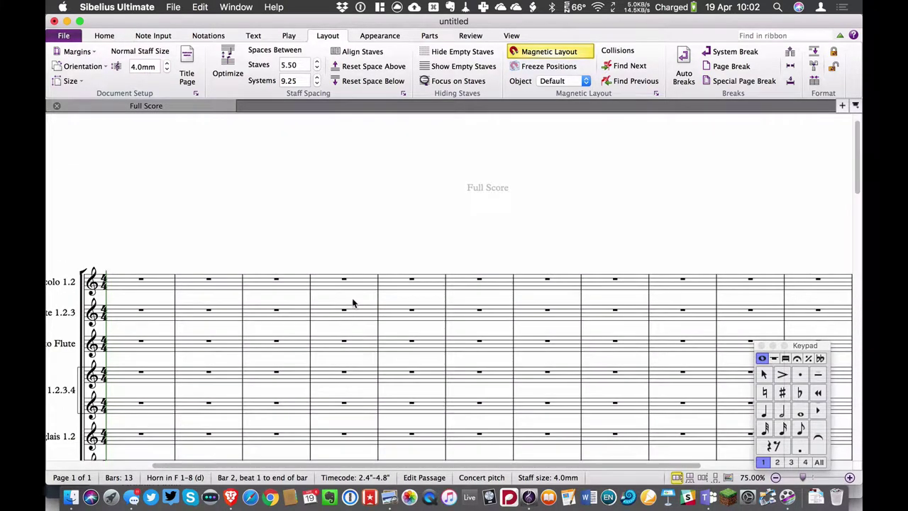
left_click(167, 71)
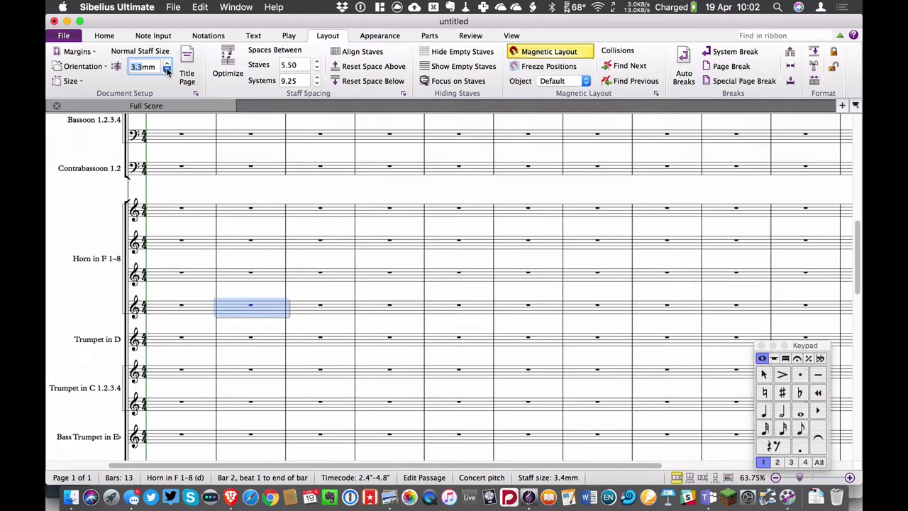
left_click(166, 71)
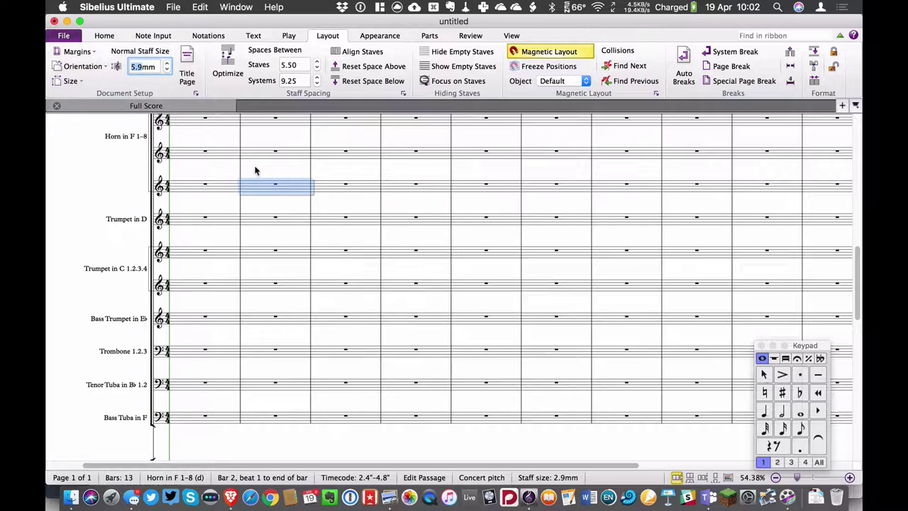
Enter 3.0mm as the staff size, correcting the mistaken 30.0mm entry.
type("30")
key("Return")
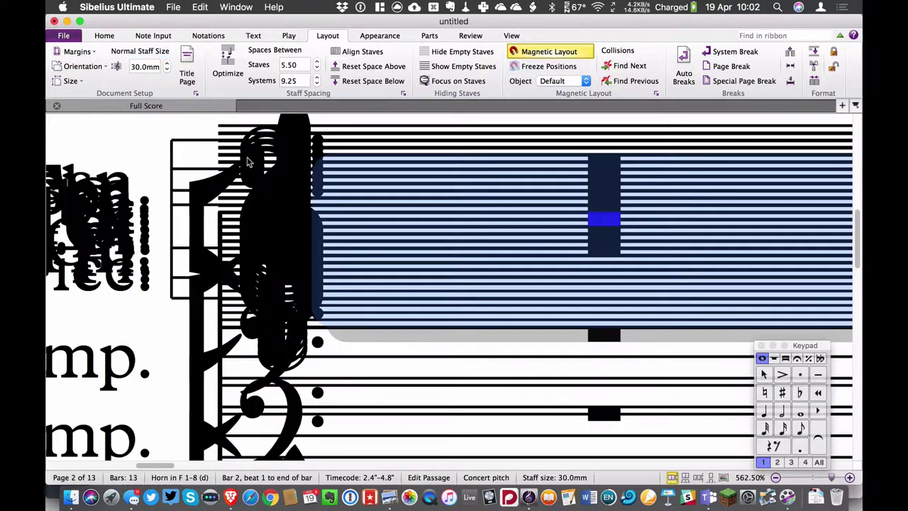
left_click(144, 67)
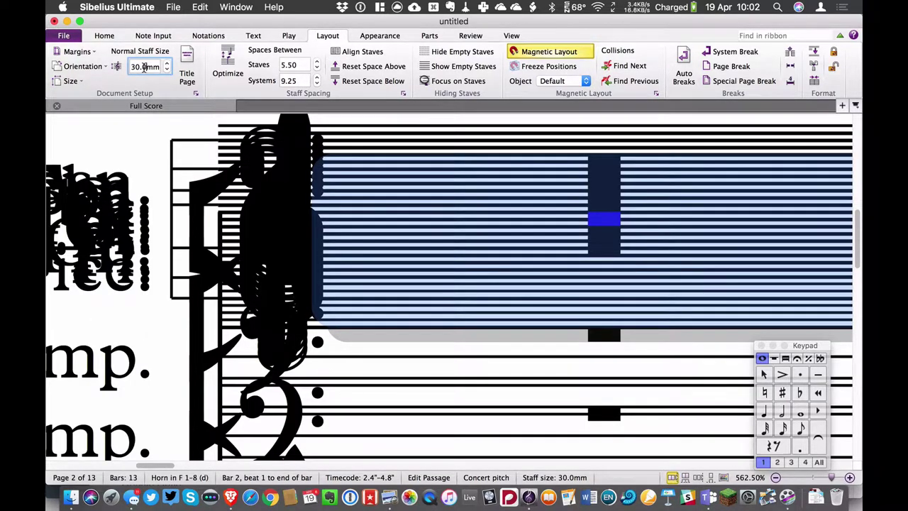
double_click(144, 66)
type("3")
key("Return")
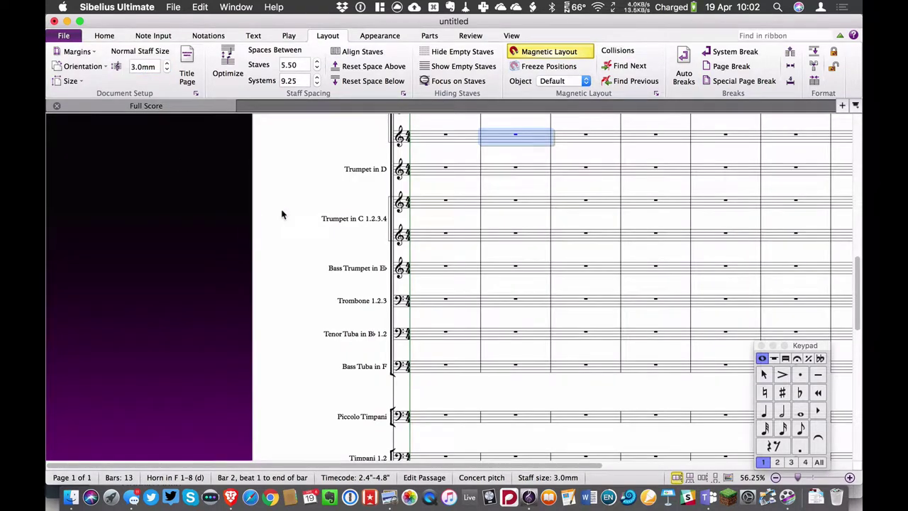
key("Escape")
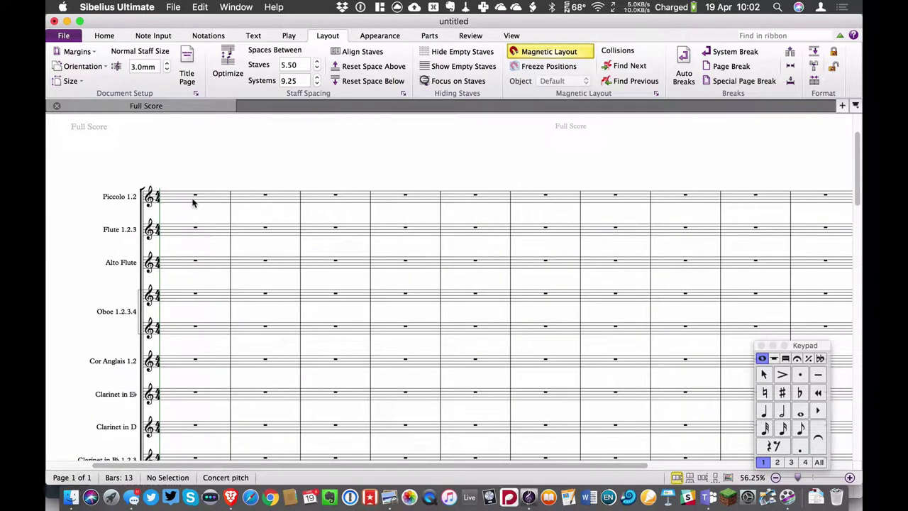
left_click(202, 196)
left_click(254, 234, "shift")
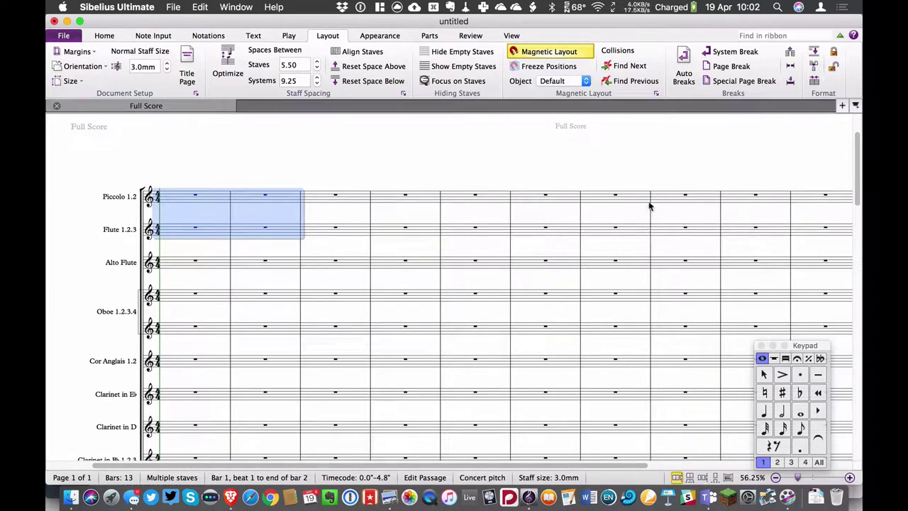
left_click(677, 201)
left_click(738, 235, "shift")
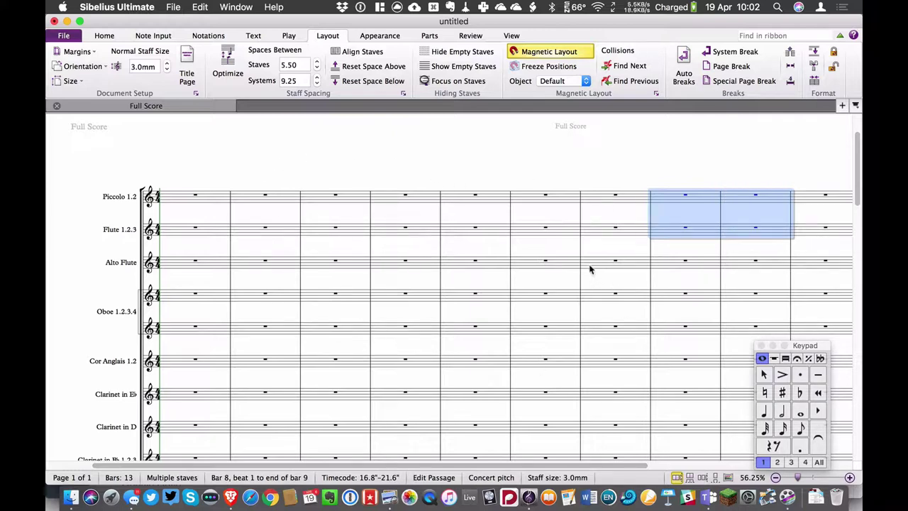
key("Escape")
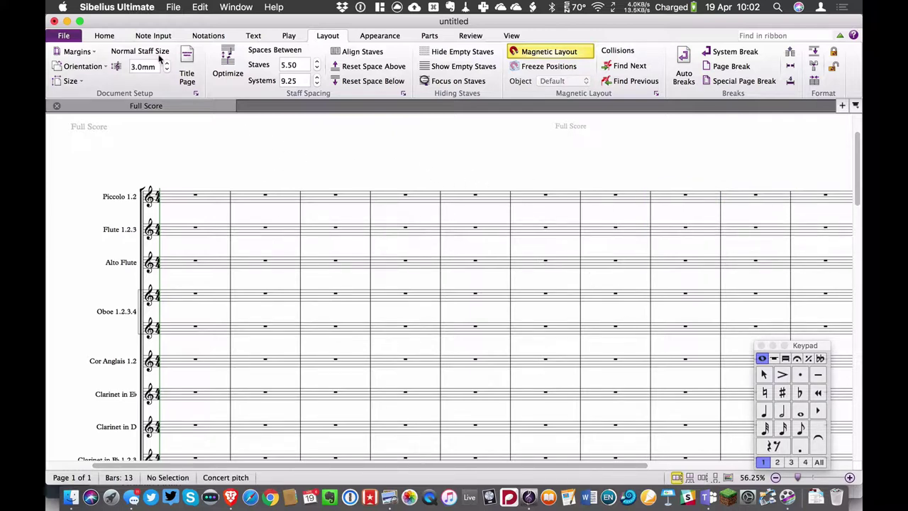
left_click(153, 36)
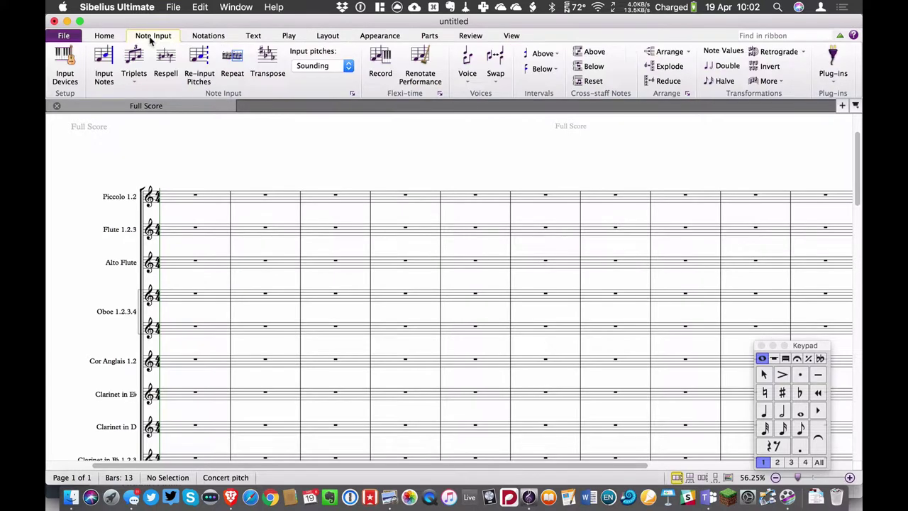
left_click(114, 37)
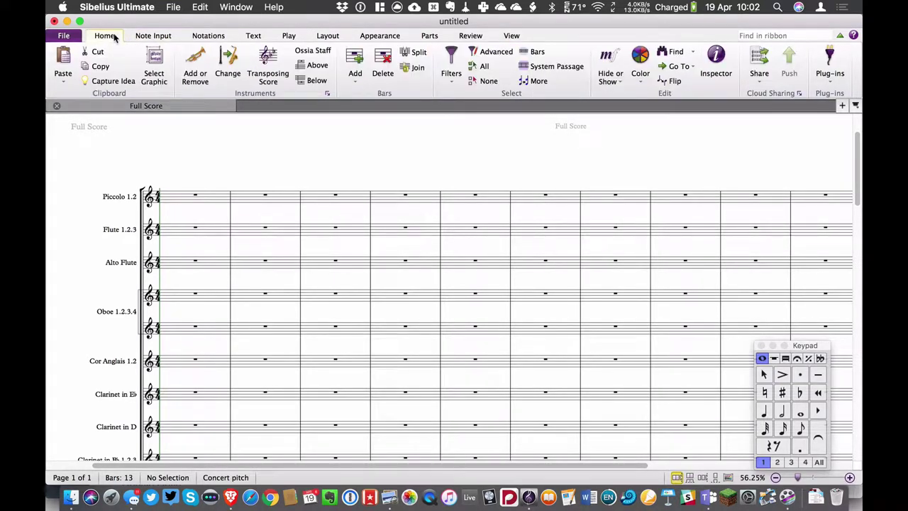
left_click(227, 63)
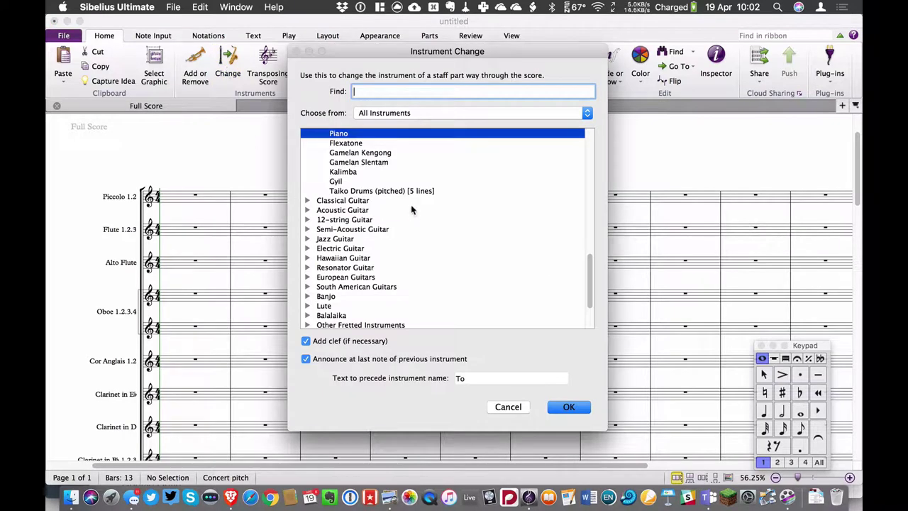
scroll(395, 270, "down", 3)
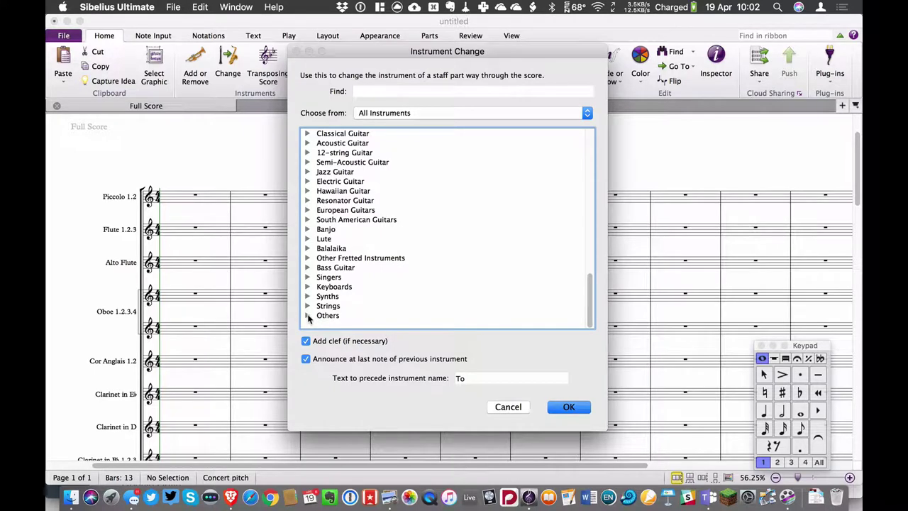
left_click(307, 315)
scroll(441, 275, "down", 5)
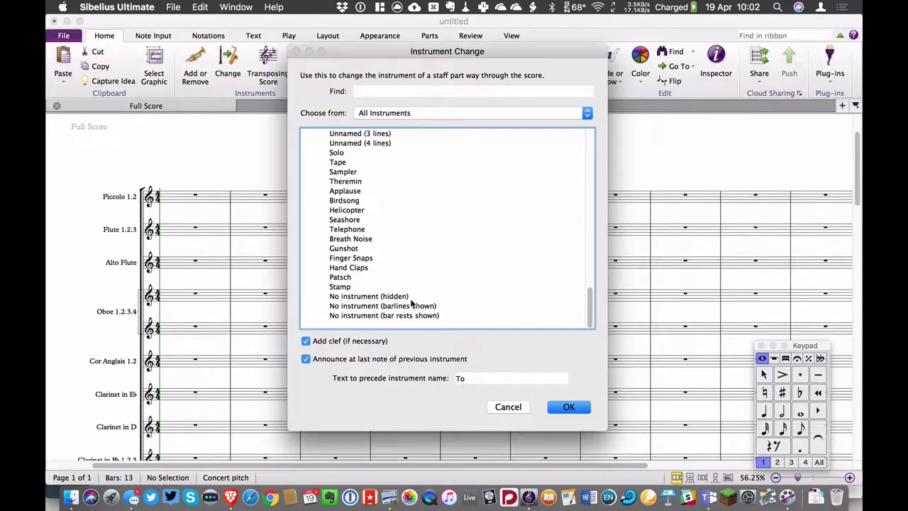
left_click(347, 297)
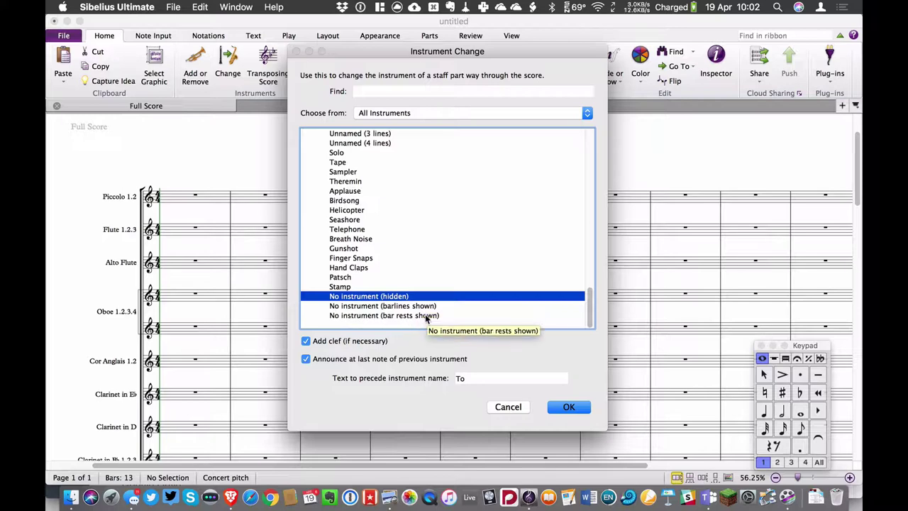
left_click(507, 407)
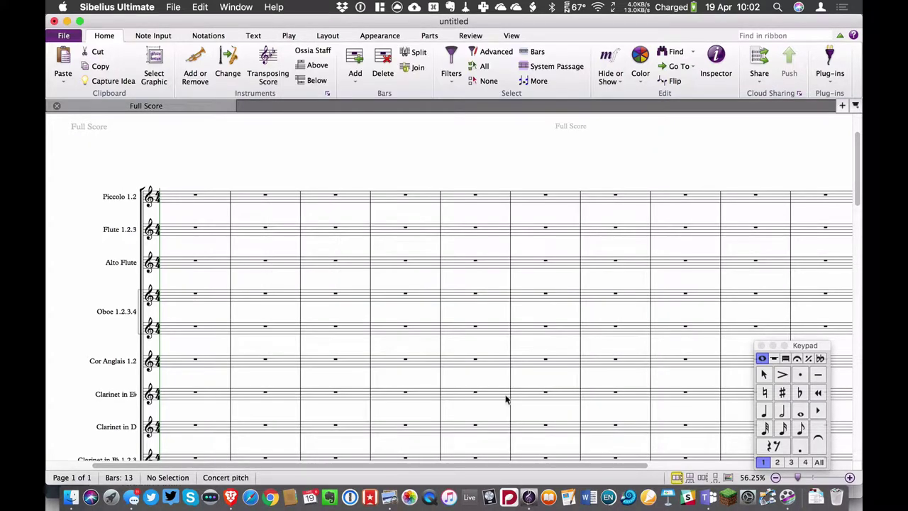
In Edit Instruments, create a new instrument based on Others > No instrument (barlines shown).
left_click(327, 95)
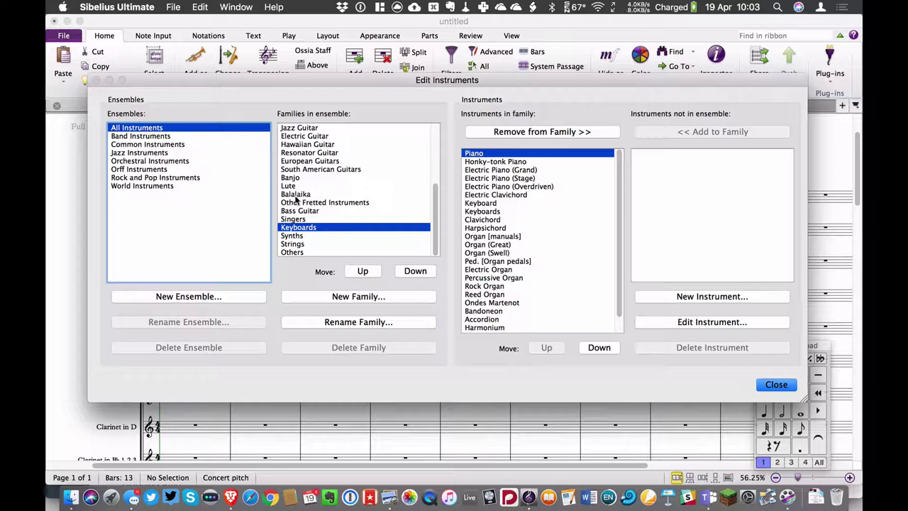
key("Tab")
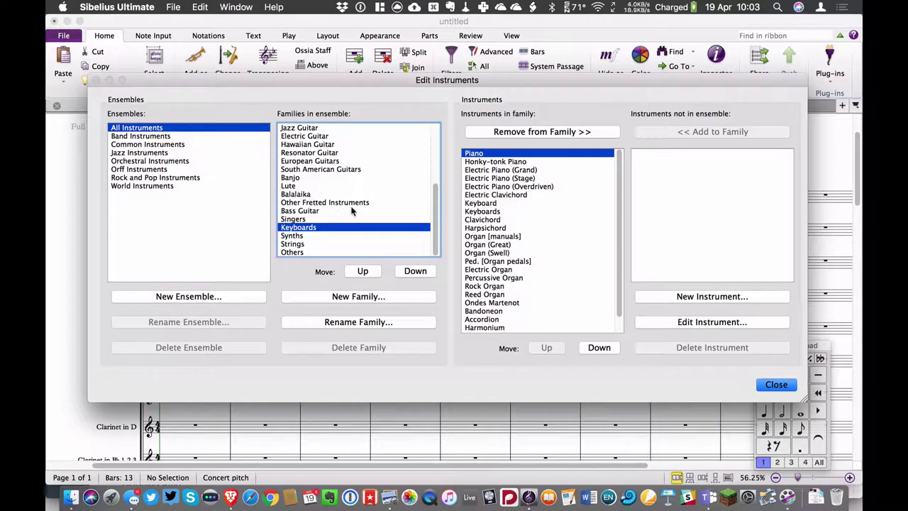
scroll(352, 211, "up", 5)
scroll(352, 214, "down", 5)
left_click(360, 251)
scroll(516, 259, "down", 2)
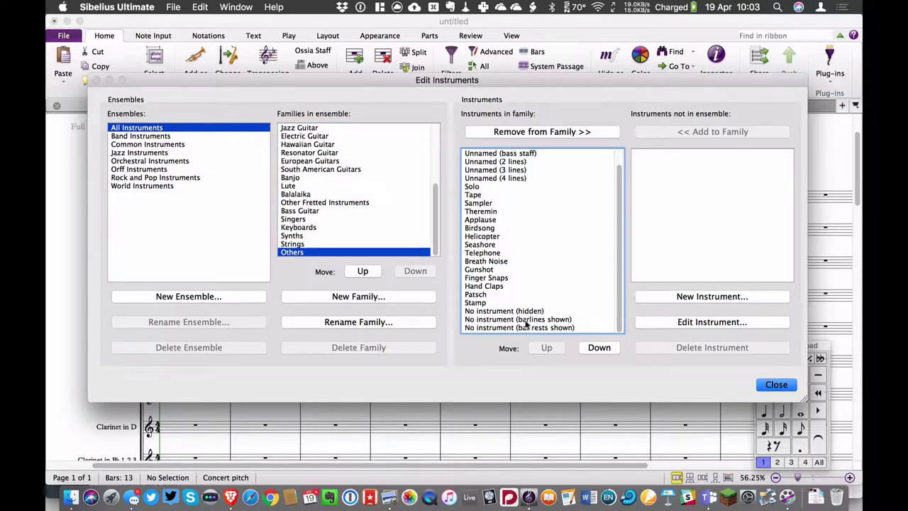
left_click(538, 320)
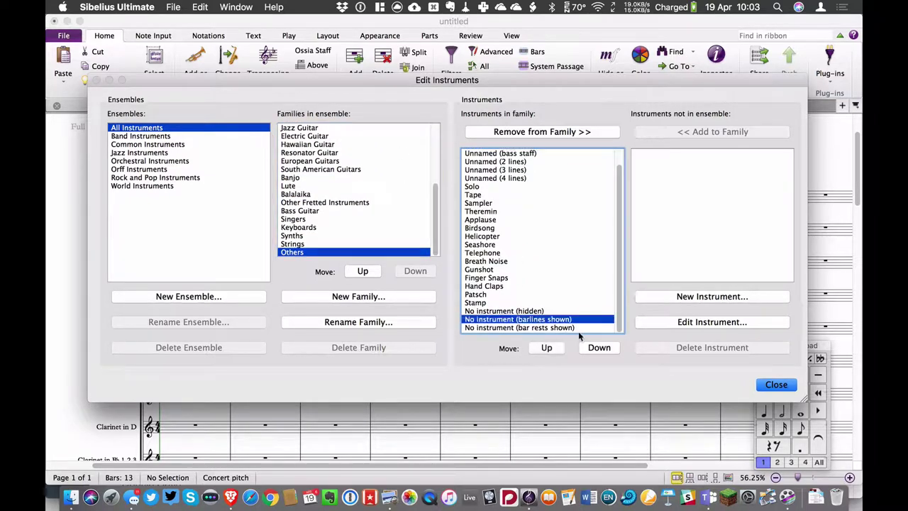
left_click(712, 297)
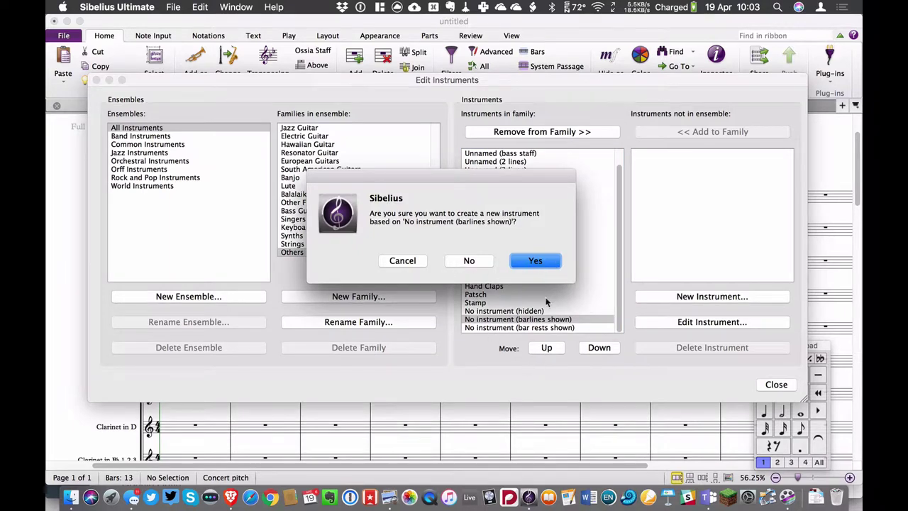
left_click(543, 264)
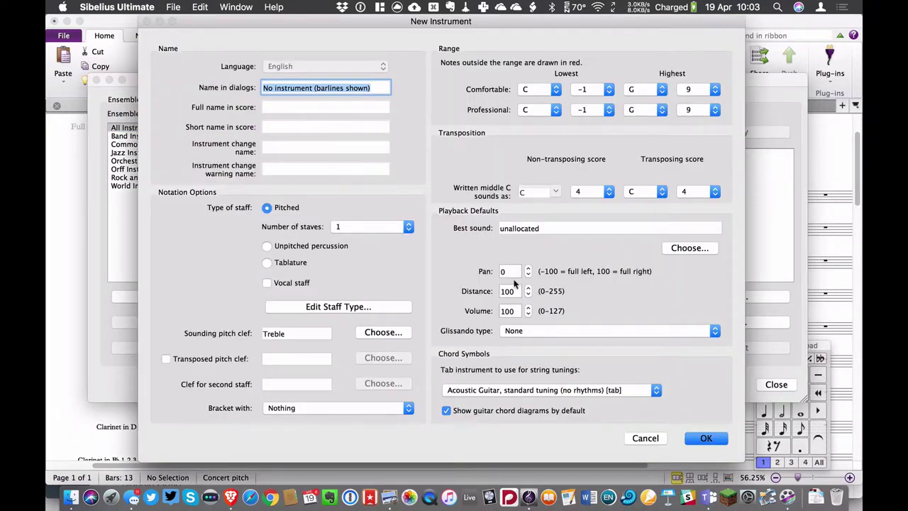
Tick Key signatures in its staff type, add 'KS' to the name, and save.
left_click(380, 87)
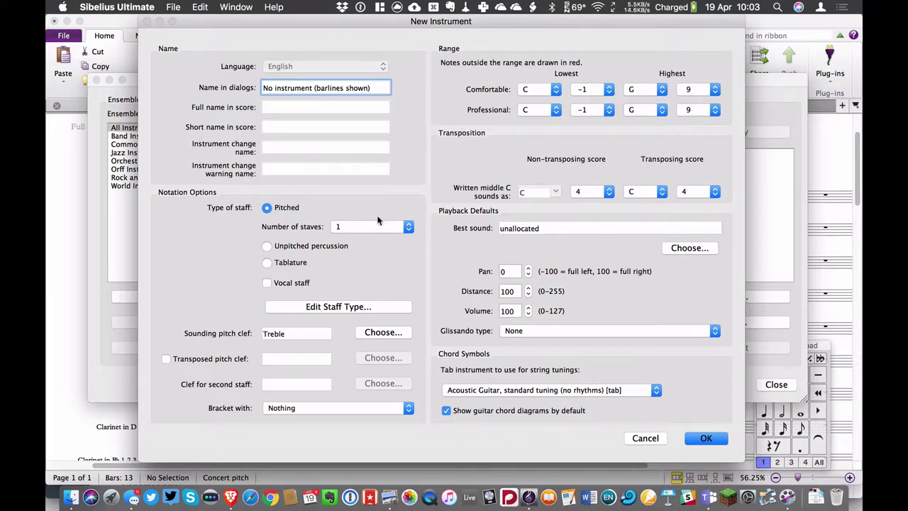
left_click(357, 313)
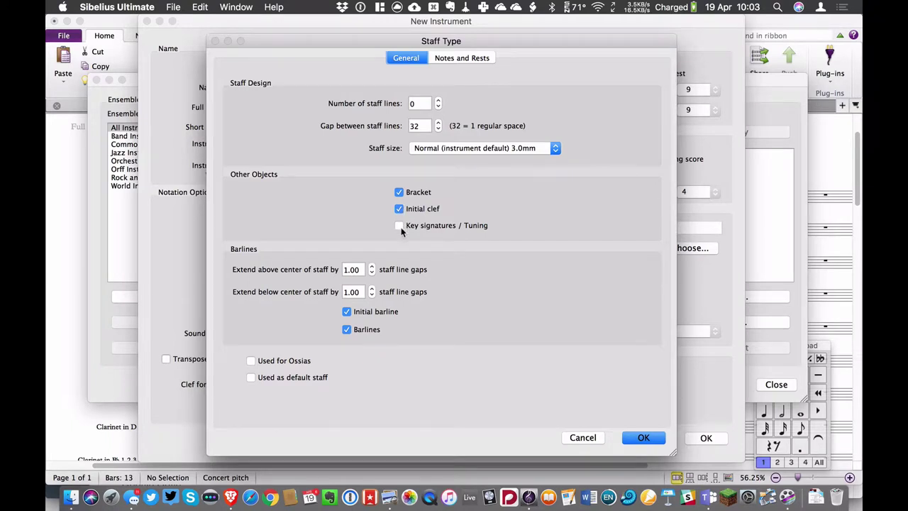
left_click(398, 227)
left_click(644, 438)
left_click(341, 90)
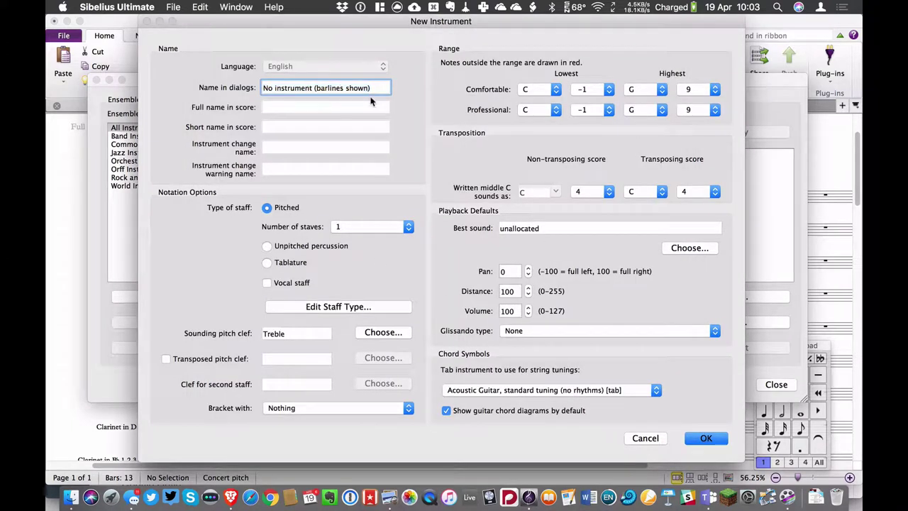
type("KS")
left_click(706, 438)
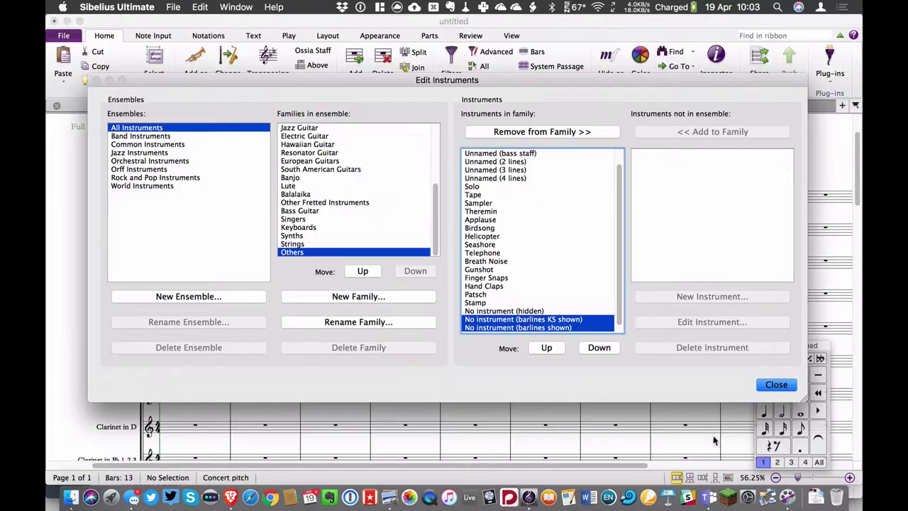
Add a No instrument (hidden) change to the Piccolo 1.2 staff.
left_click(776, 384)
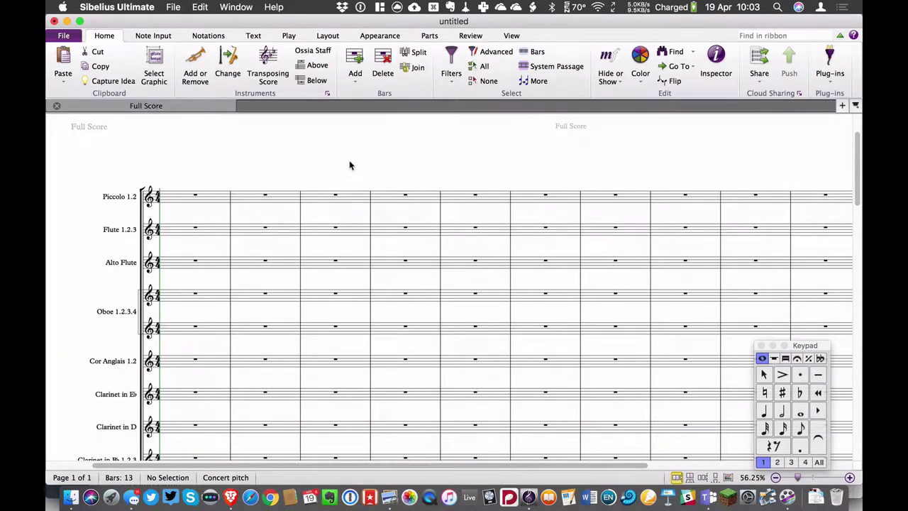
left_click(239, 80)
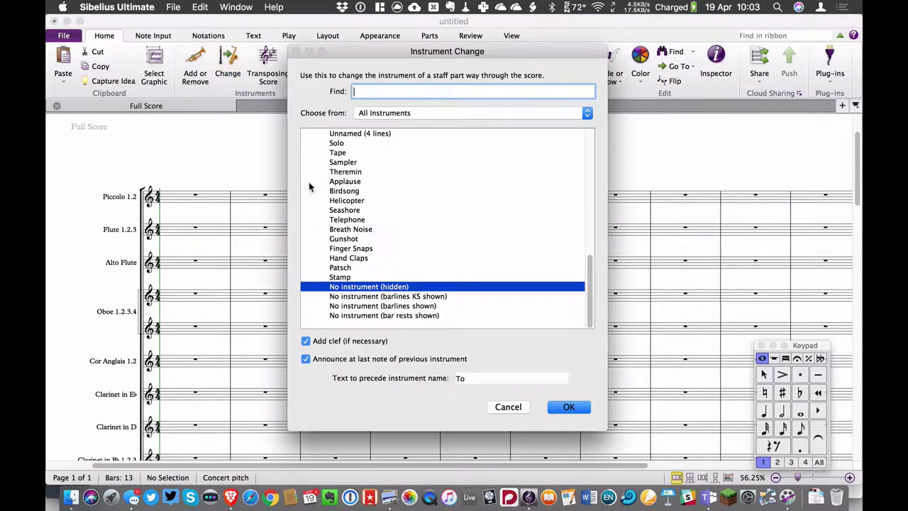
double_click(370, 287)
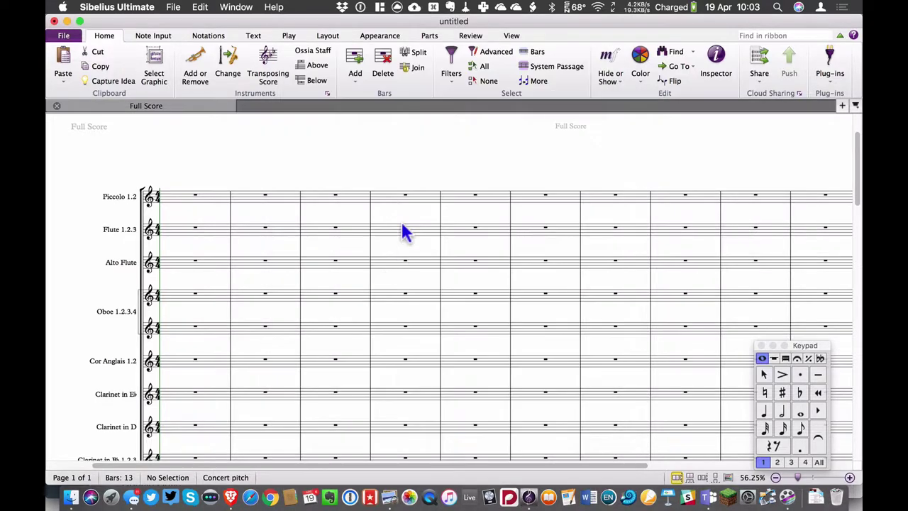
left_click(375, 202)
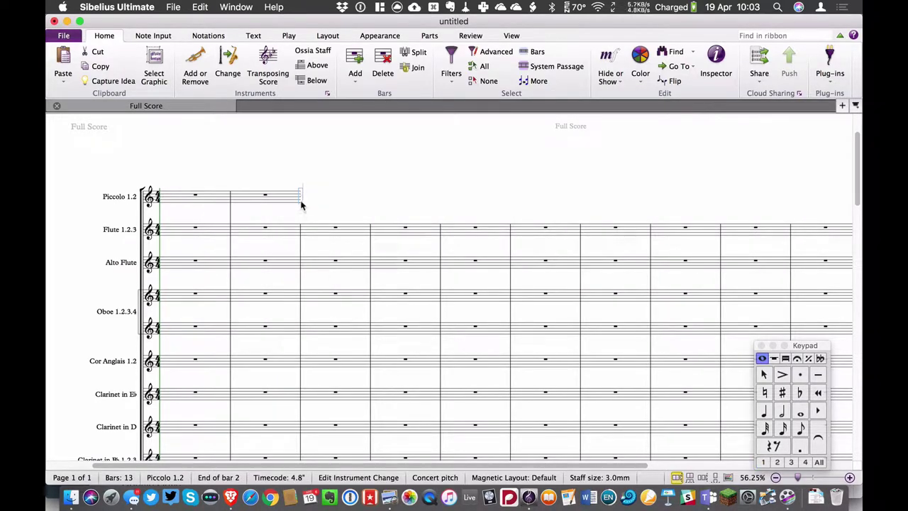
Drag the instrument change to the end of bar 3 so the staff stops there.
left_click_drag(303, 205, 373, 206)
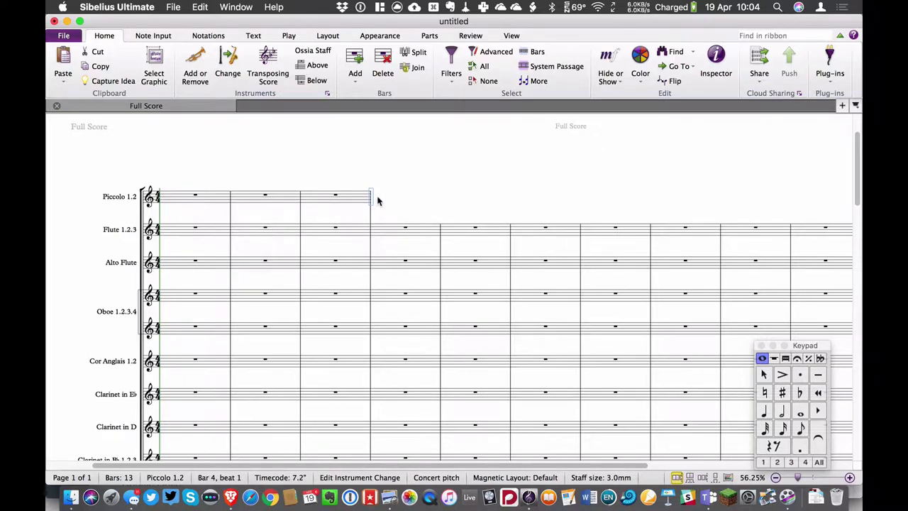
scroll(378, 201, "up", 5)
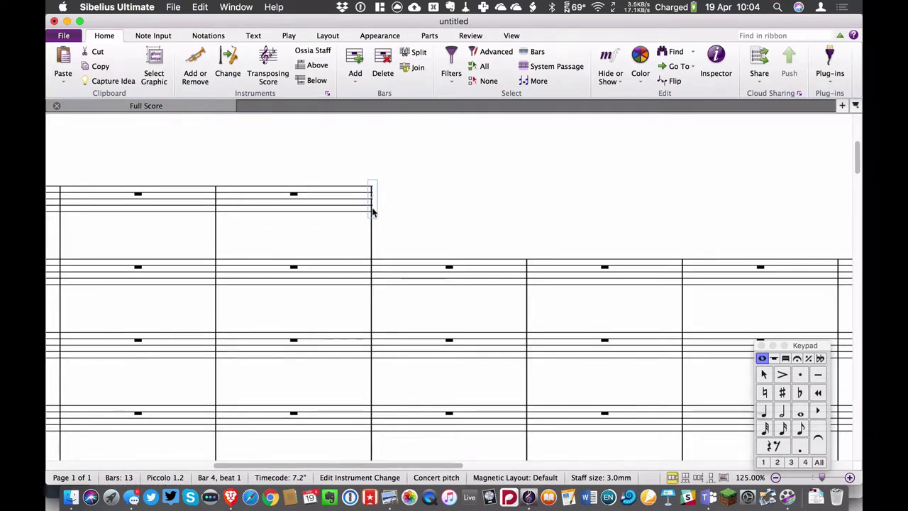
mouse_move(371, 211)
left_mouse_down()
mouse_move(361, 206)
mouse_move(377, 212)
left_mouse_up()
scroll(461, 226, "right", 3)
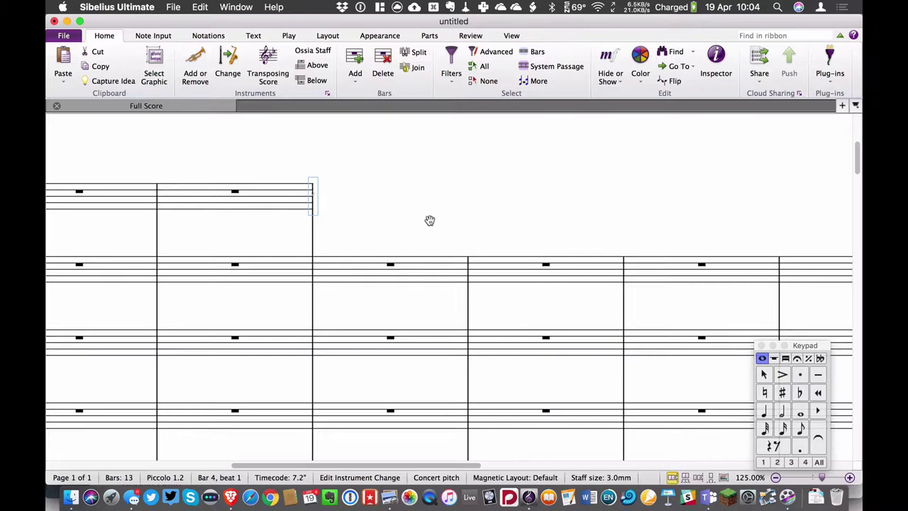
key("super+minus")
key("super+minus")
key("super+minus")
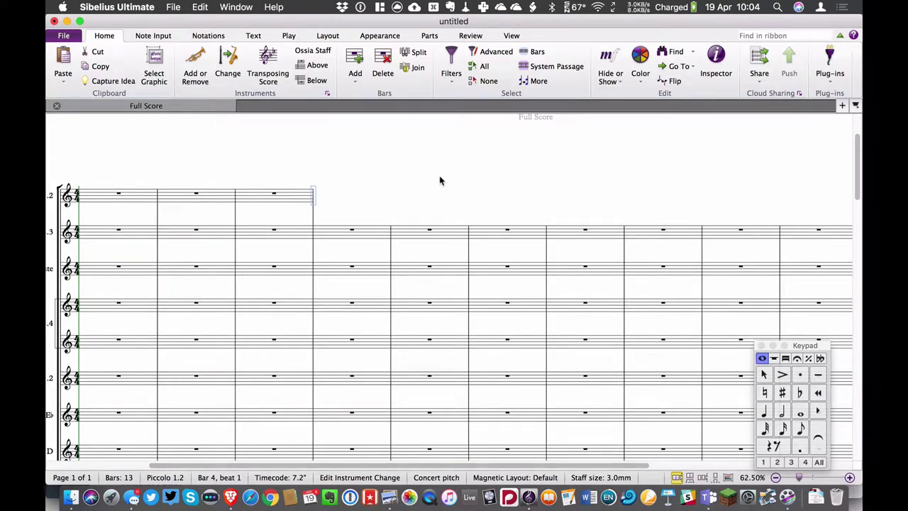
scroll(489, 160, "left", 3)
key("Escape")
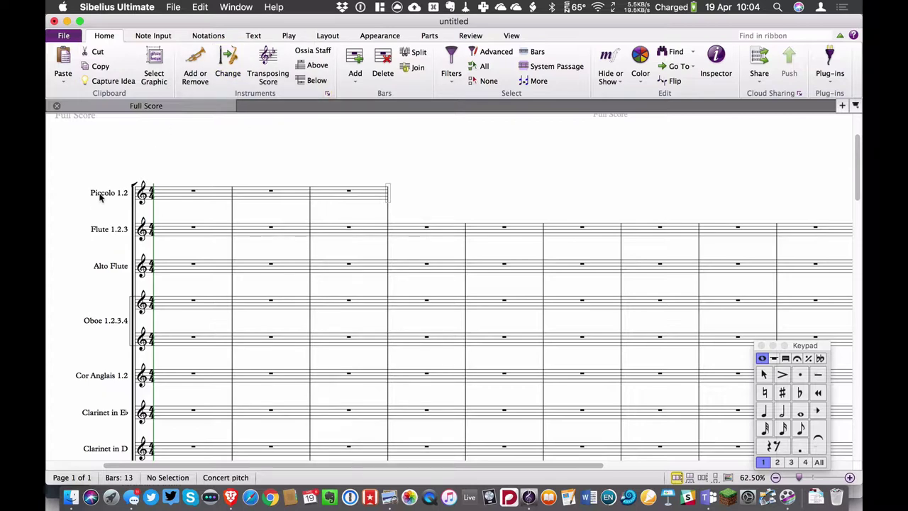
Reopen Edit Instruments, then switch over to the Preview reference PDF.
left_click(328, 94)
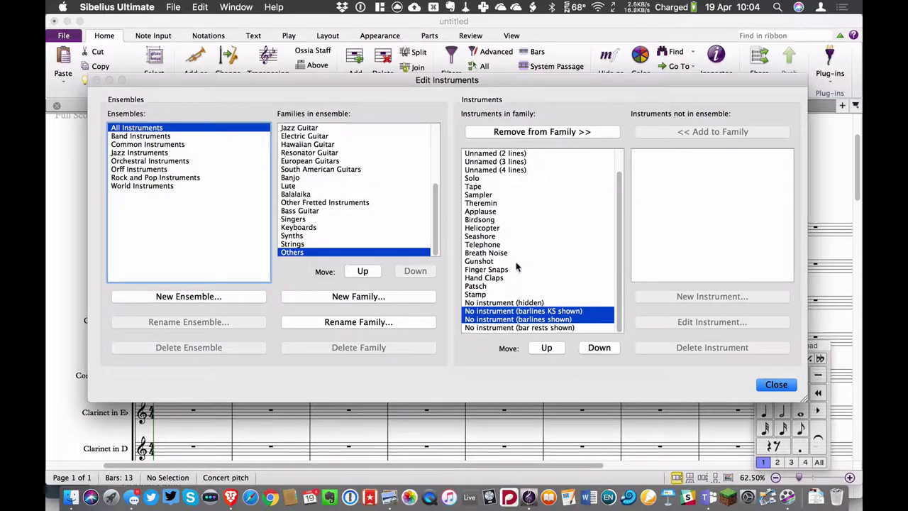
key("super+Tab")
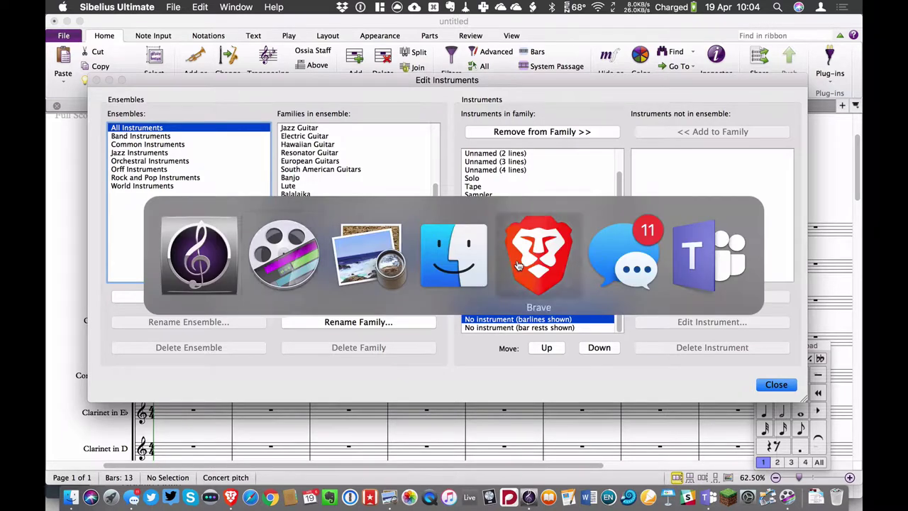
left_click(366, 260)
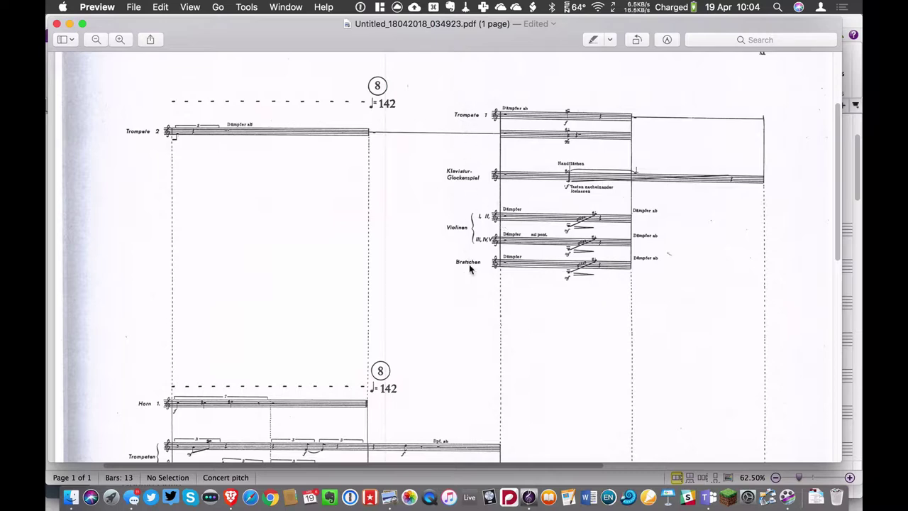
key("super+Tab")
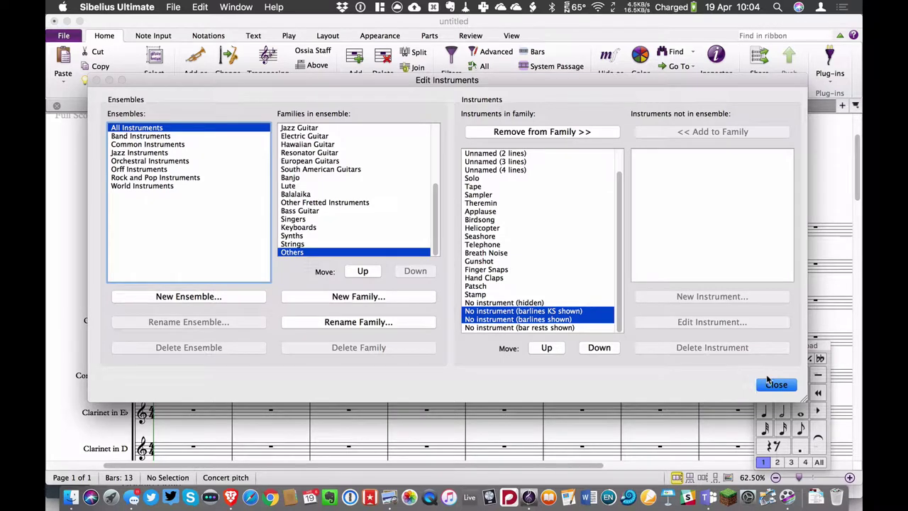
Close the instrument editor and pick Piccolo in the instrument change dialog.
left_click(774, 384)
left_click(545, 194)
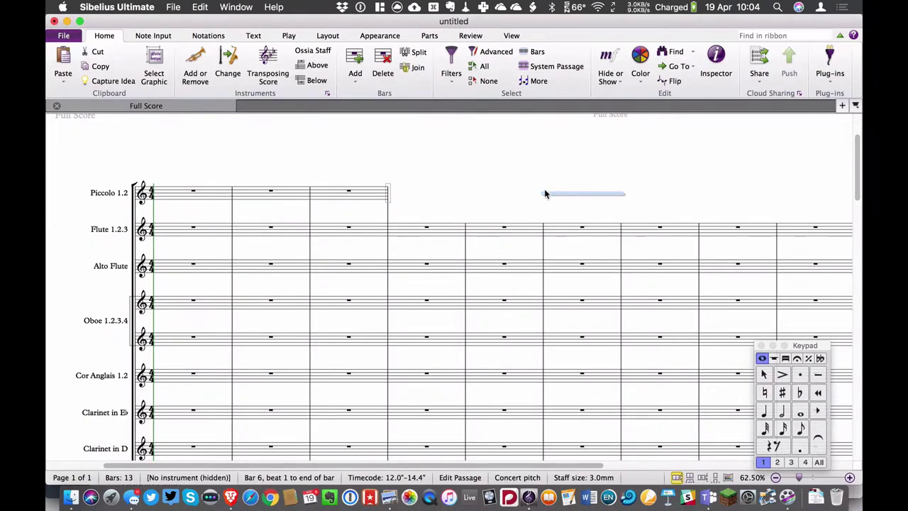
key("Escape")
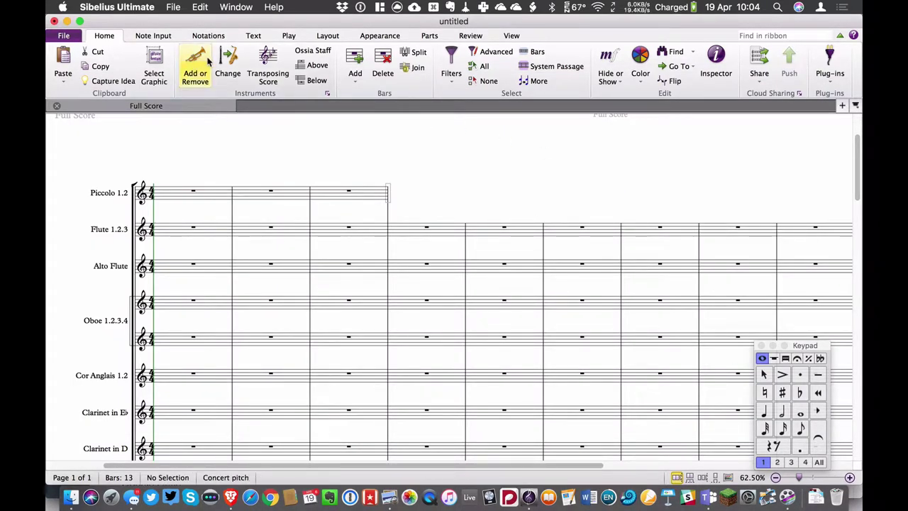
left_click(229, 63)
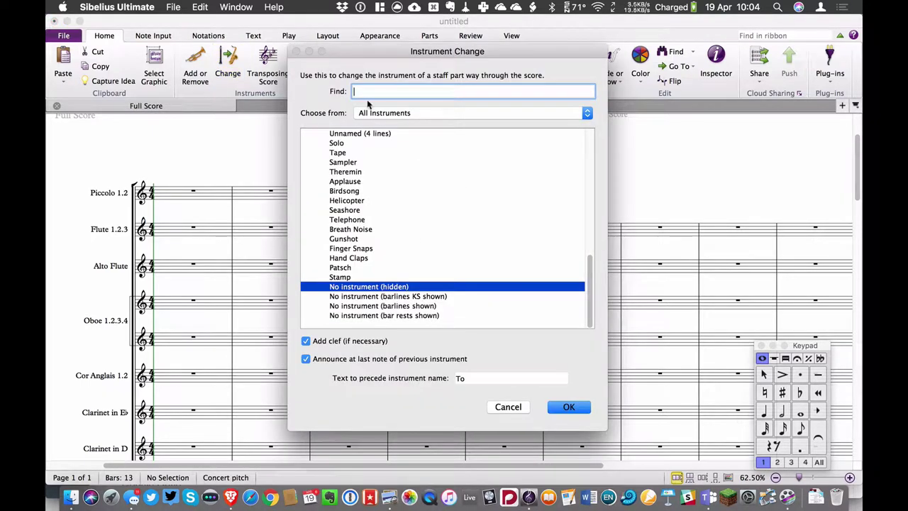
type("pi")
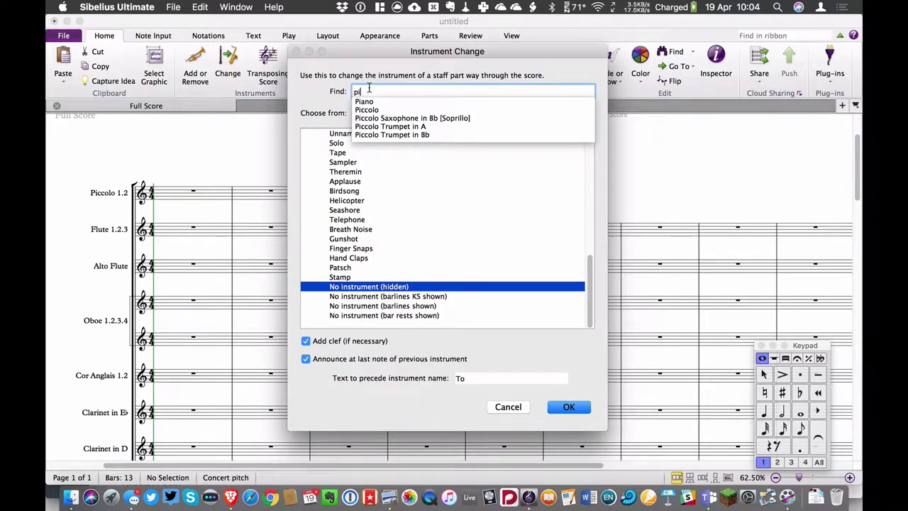
type("x")
key("BackSpace")
type("c")
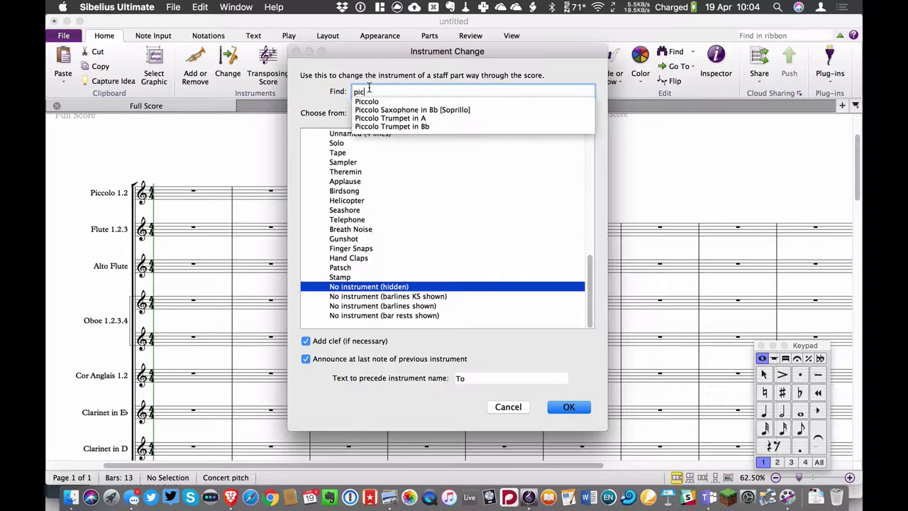
key("Down")
key("Return")
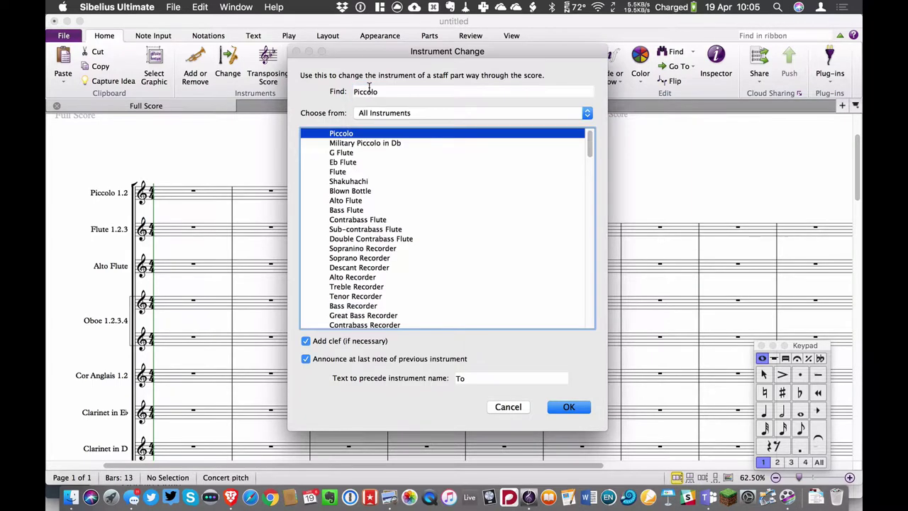
Place the Piccolo re-entry and drag it to the end of bar 7.
left_click(573, 409)
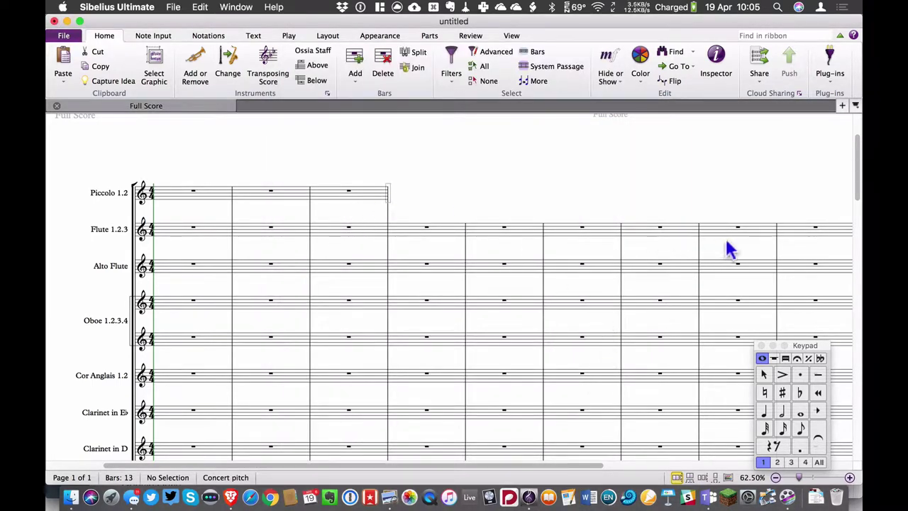
left_click(699, 192)
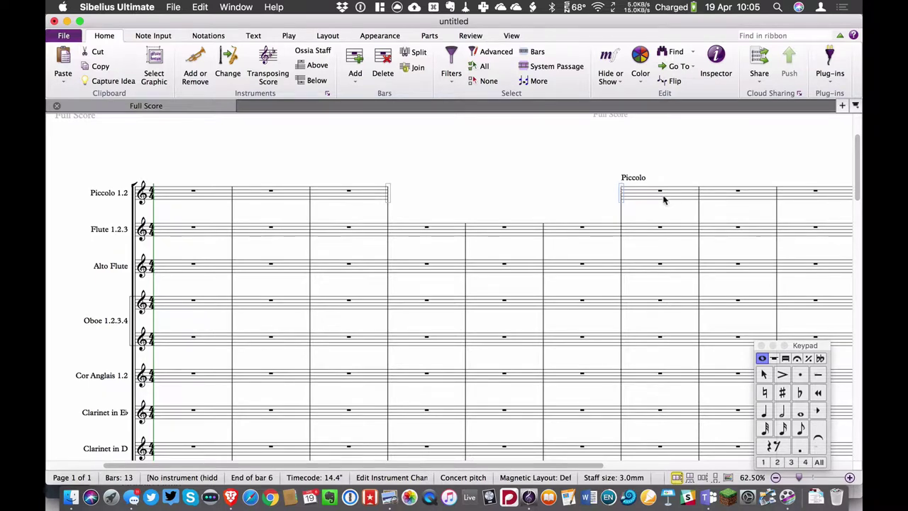
left_click_drag(622, 198, 700, 201)
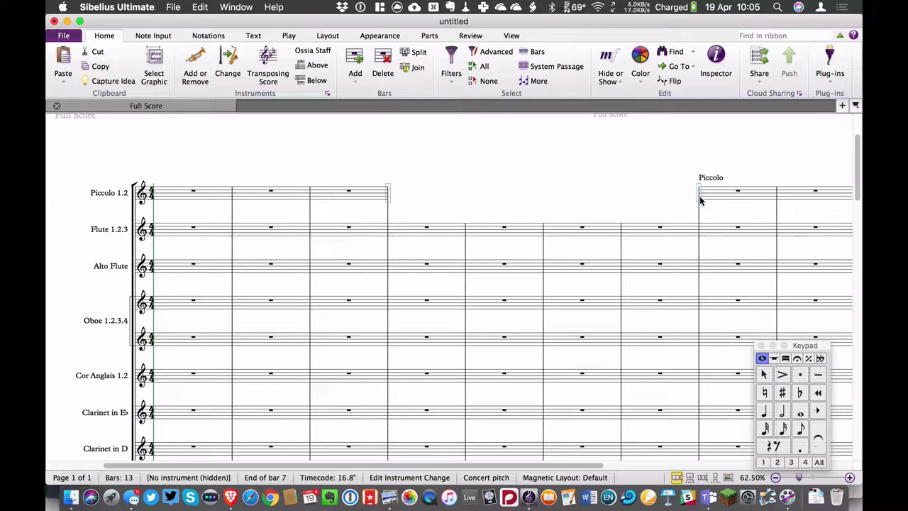
left_click(721, 178)
Compare with the Gruppen PDF and drag the Piccolo label level with its staff before bar 8.
key("super+Tab")
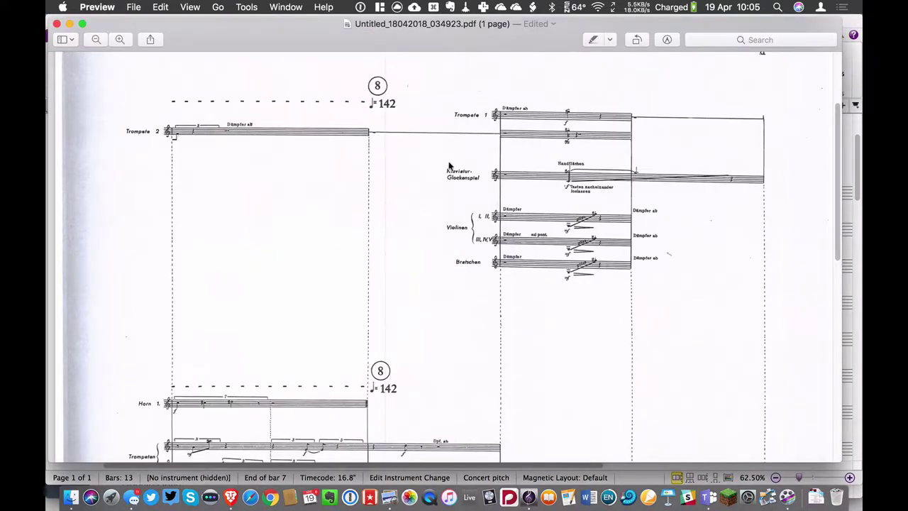
key("super+Tab")
left_click_drag(712, 181, 672, 195)
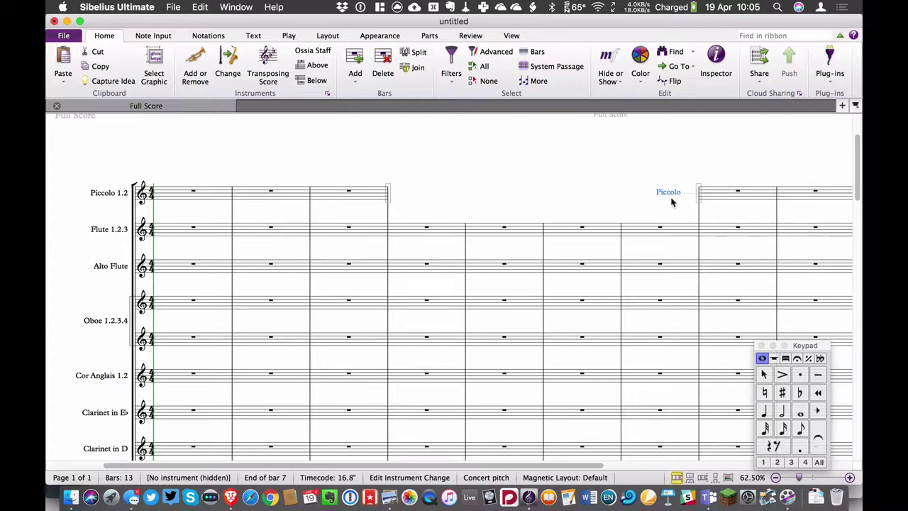
key("super+Tab")
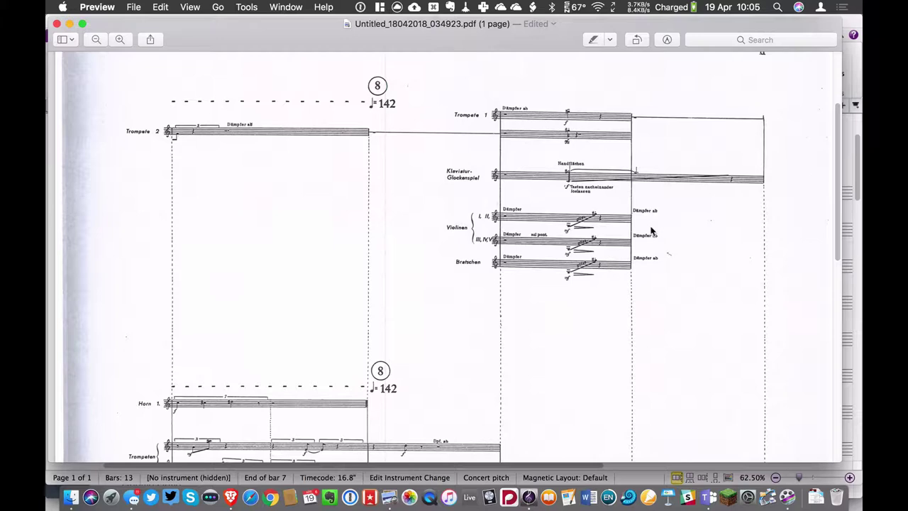
key("super+Tab")
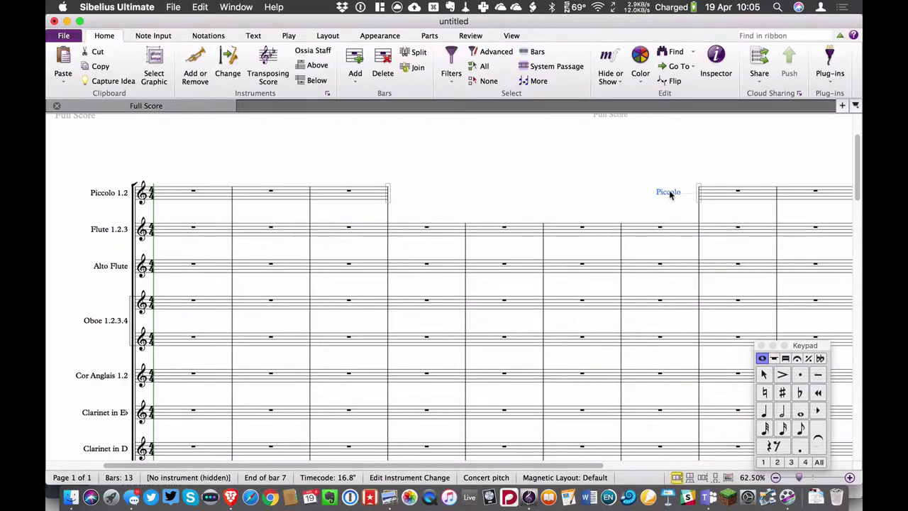
Nudge the Piccolo label right and select bars 3–6 of the Flute 1.2.3 staff.
left_click_drag(675, 194, 681, 193)
left_click(450, 233)
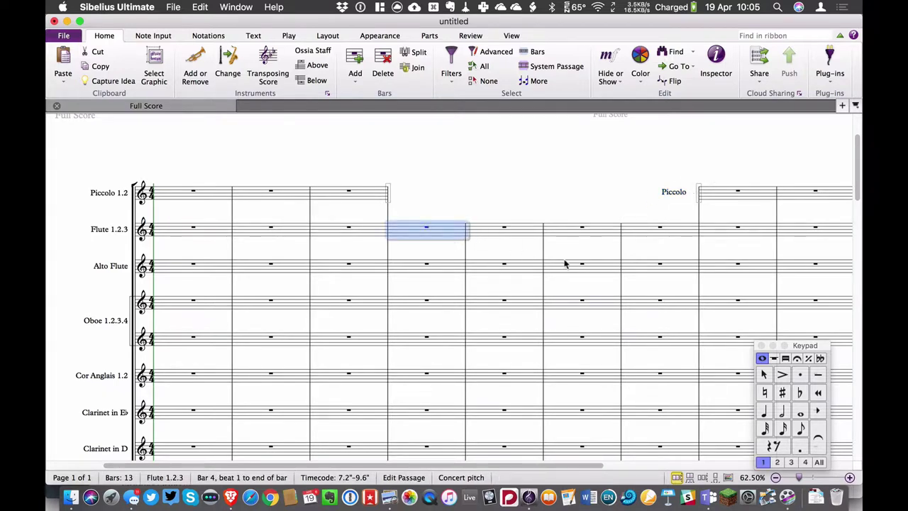
left_click(649, 234, "shift")
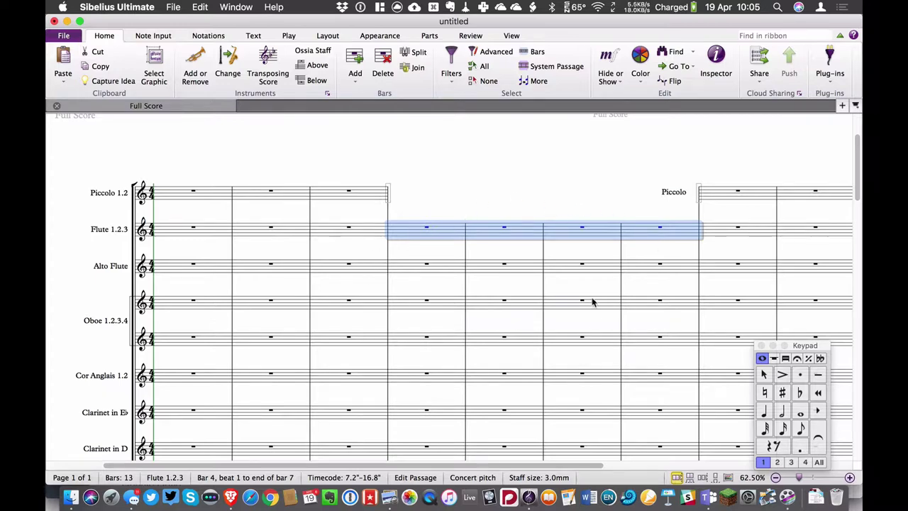
left_click(581, 196)
left_click(603, 237)
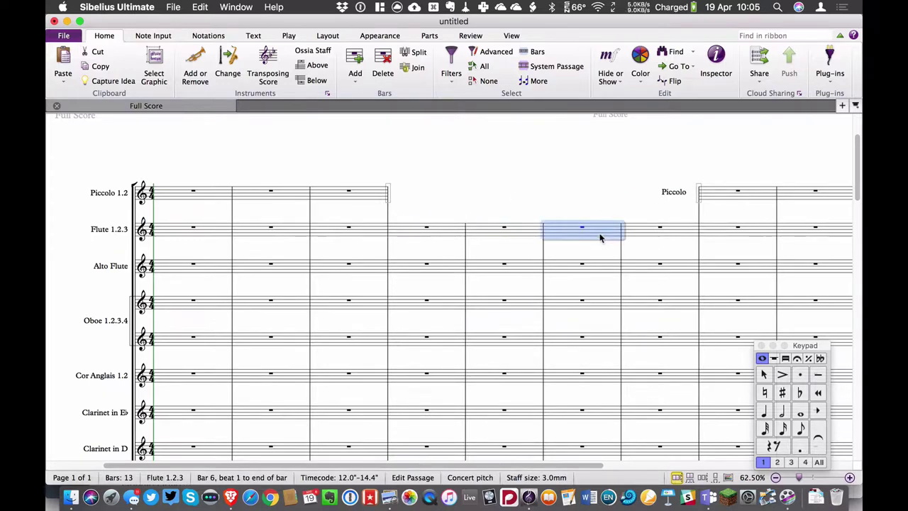
left_click(328, 240, "shift")
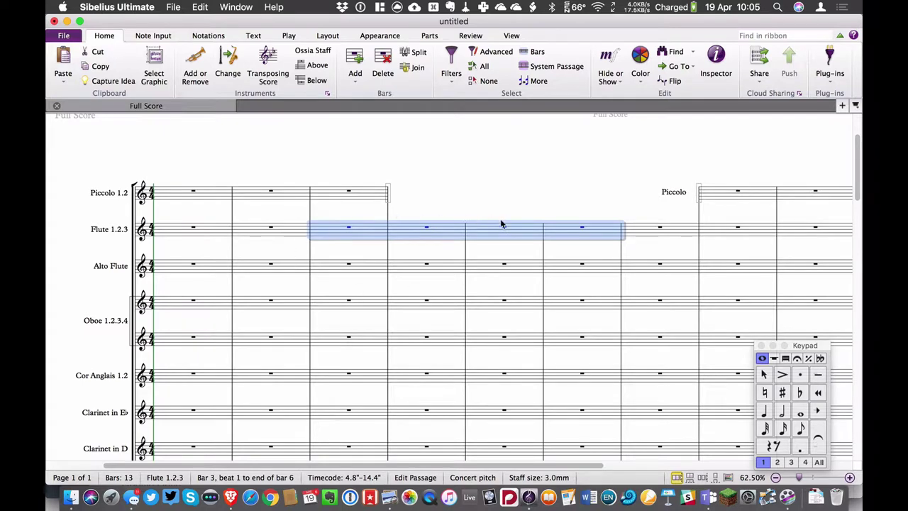
Change the selected Flute bars to Others > No instrument (hidden).
left_click(231, 61)
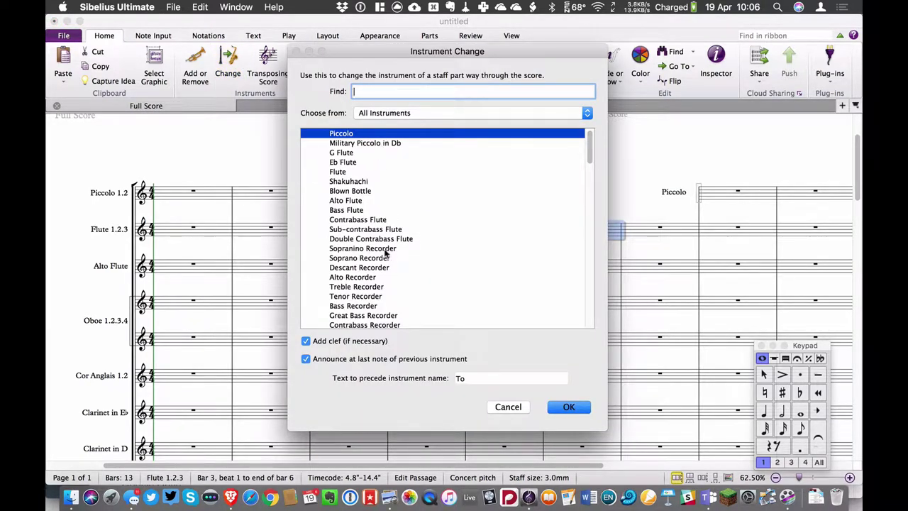
scroll(410, 192, "down", 20)
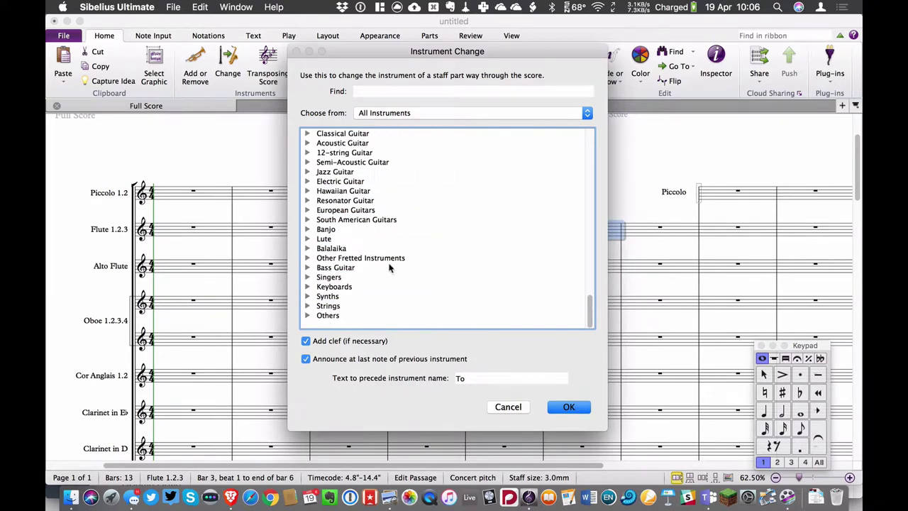
left_click(308, 315)
scroll(413, 276, "down", 10)
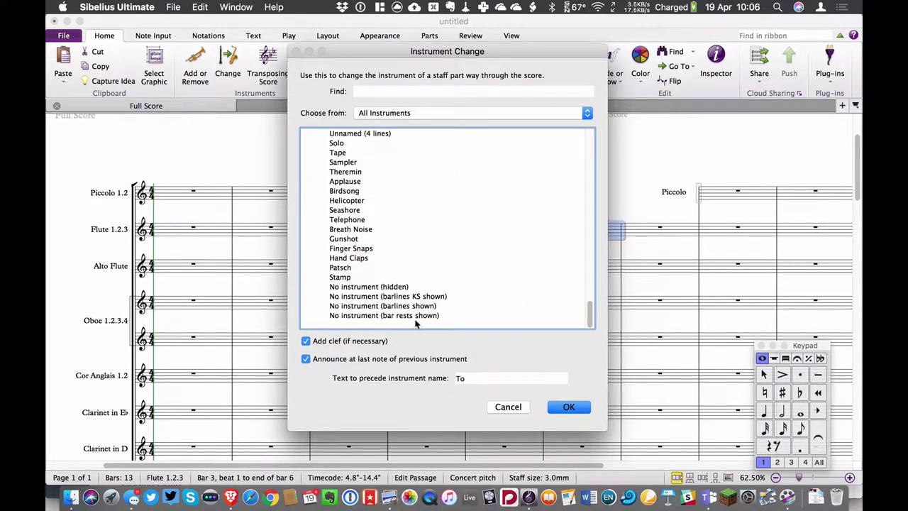
left_click(395, 289)
left_click(568, 408)
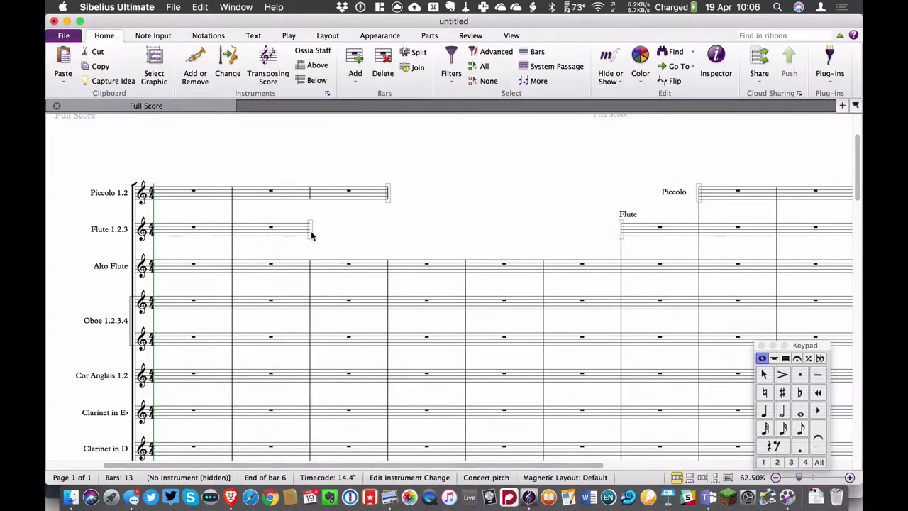
Drag the Flute label beside bar 7, level with the staff.
left_click(311, 236)
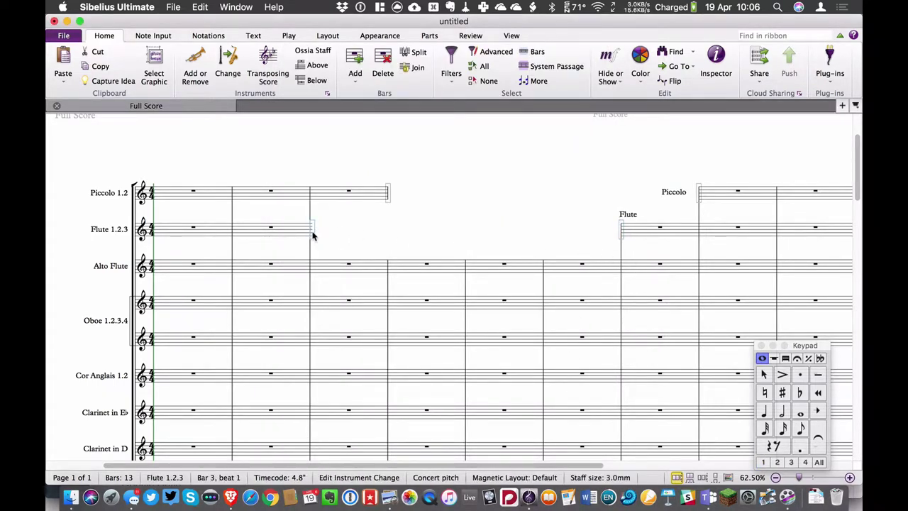
left_click(431, 234)
left_click(544, 204)
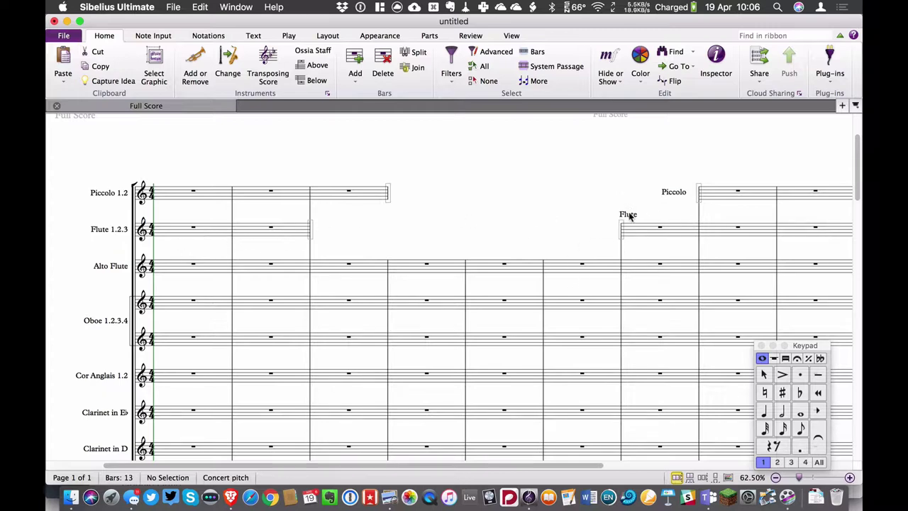
left_click_drag(630, 217, 598, 232)
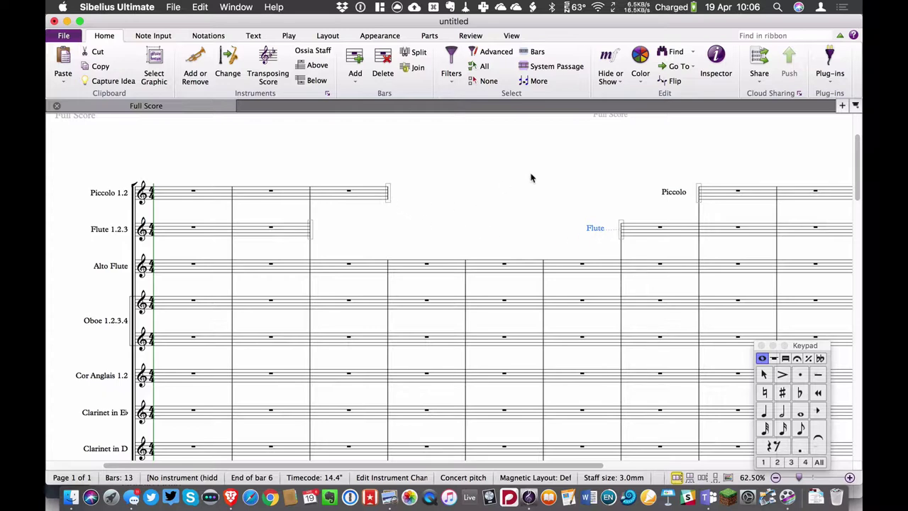
Hide the Alto Flute, both Oboe staves and Cor Anglais from bars 4, 5, 6 and 7 onward.
left_click(388, 196)
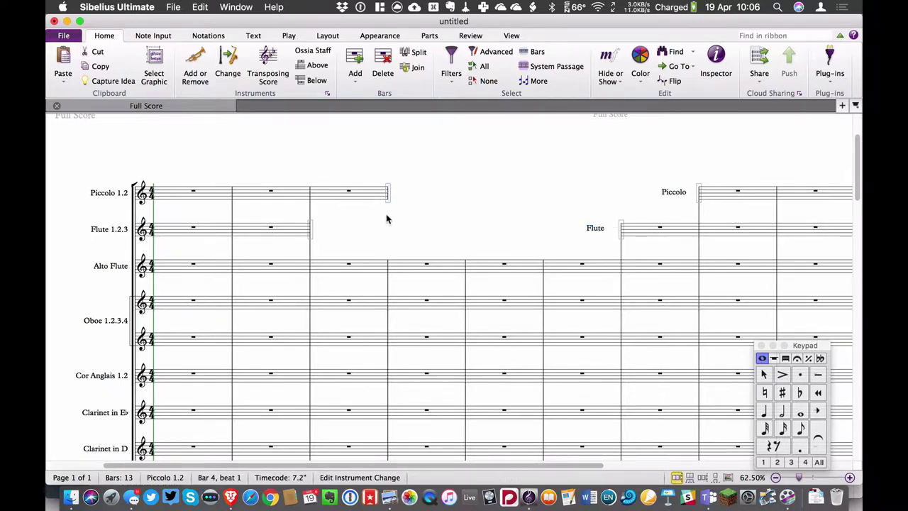
left_click(391, 272)
left_click(469, 308)
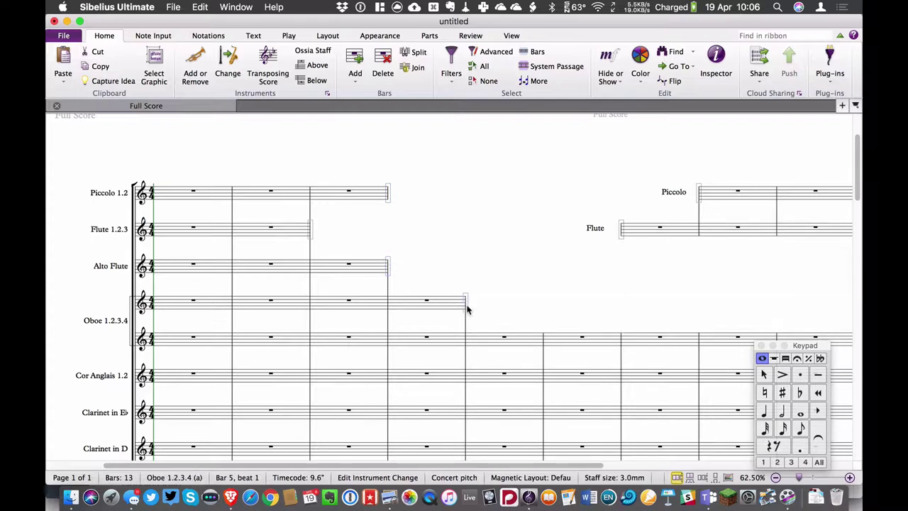
left_click(547, 348)
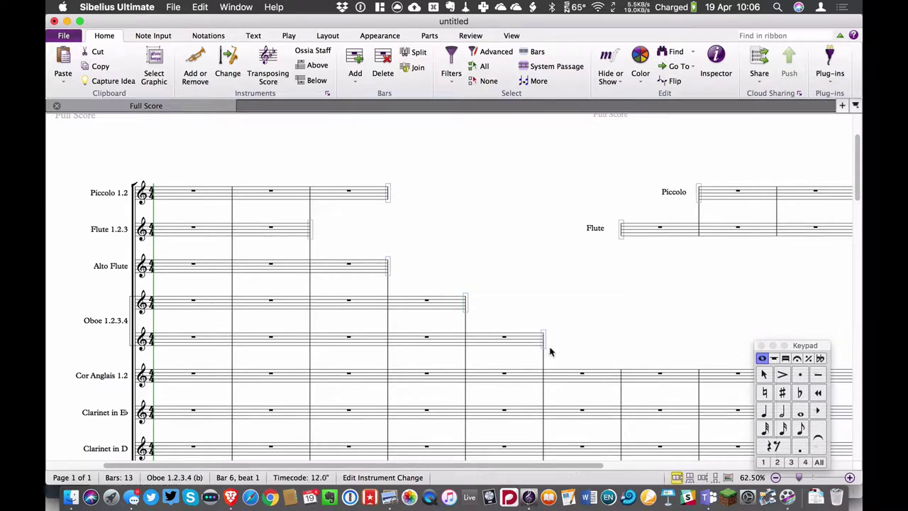
left_click(626, 382)
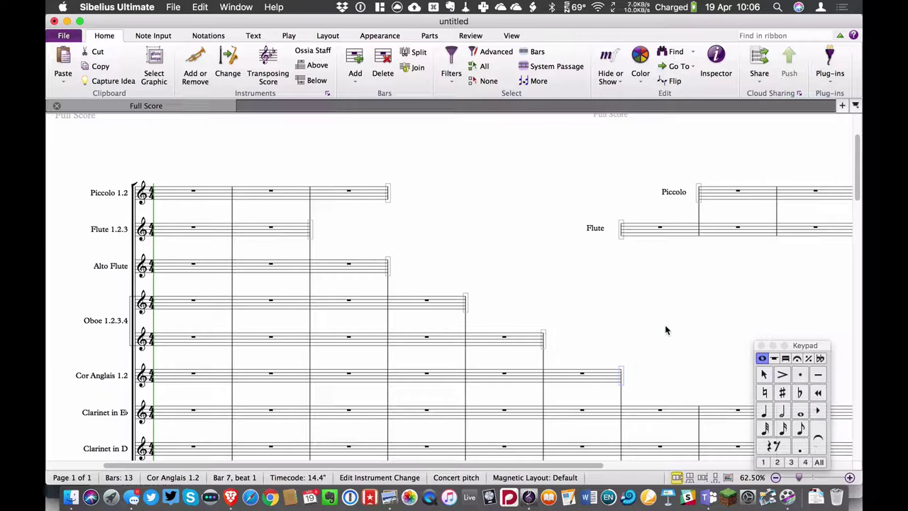
Check the reference PDF, then hide the Clarinet in E♭ from bar 9 onward.
key("super+Tab")
scroll(575, 320, "down", 8)
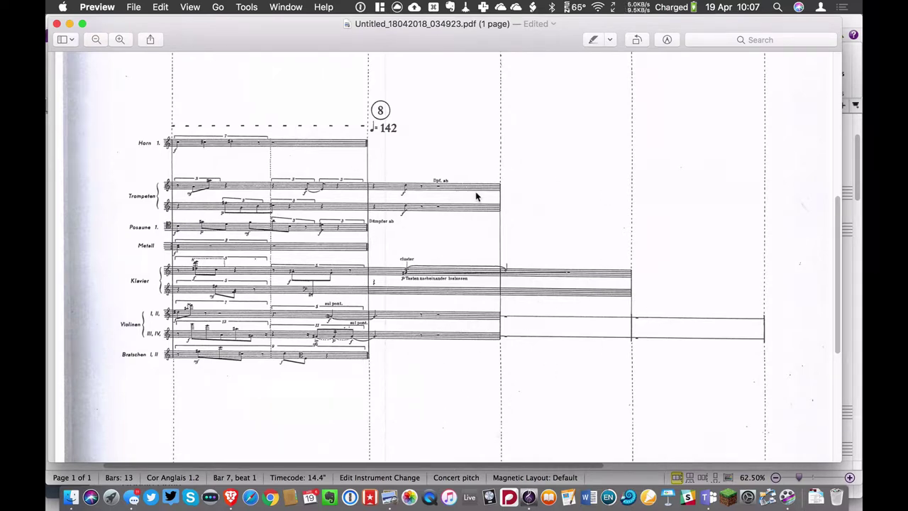
key("super+Tab")
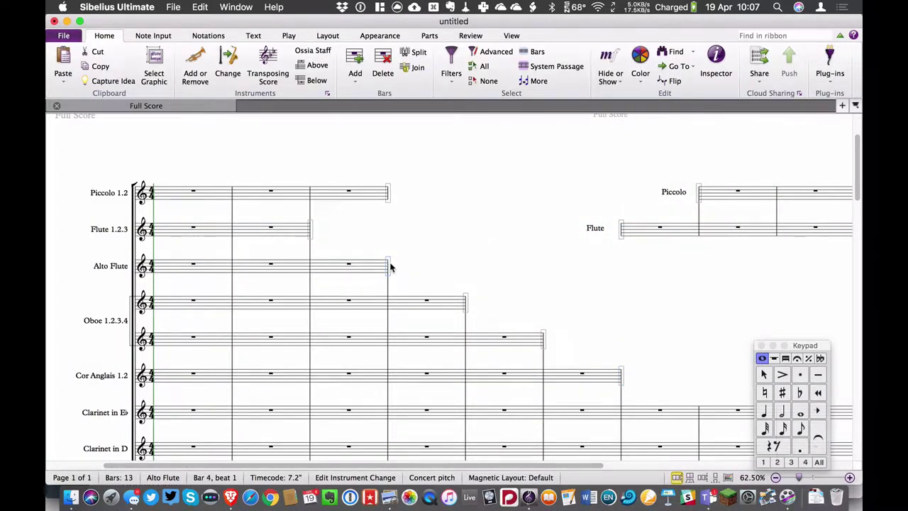
scroll(607, 387, "down", 3)
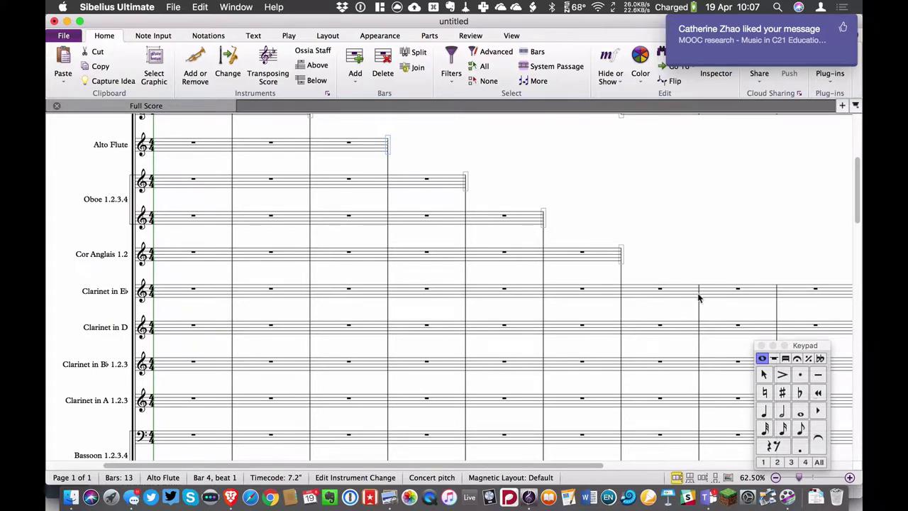
left_click(699, 298)
key("super+alt+shift+h")
left_click(704, 297)
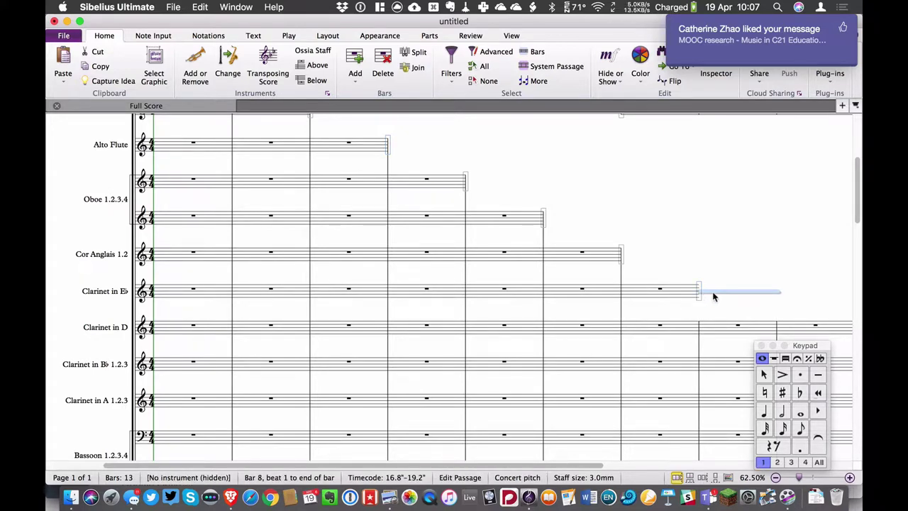
left_click(703, 301)
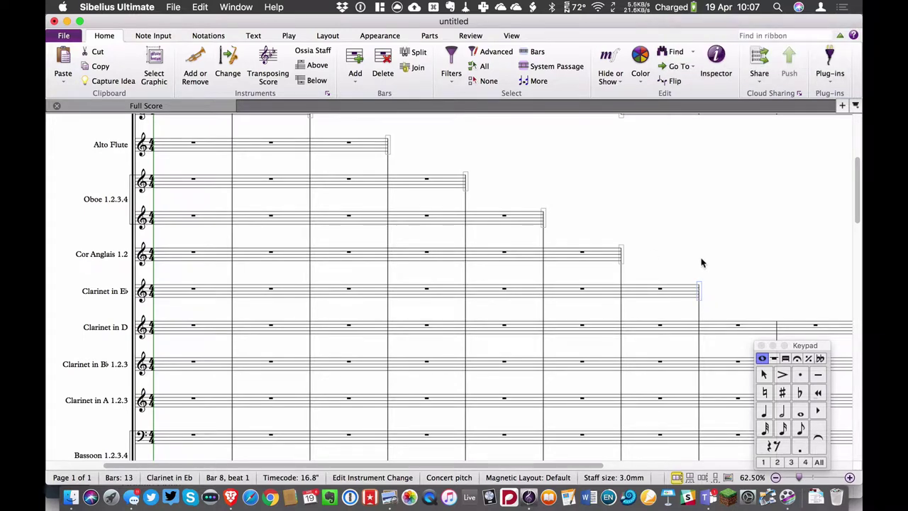
scroll(692, 292, "up", 5)
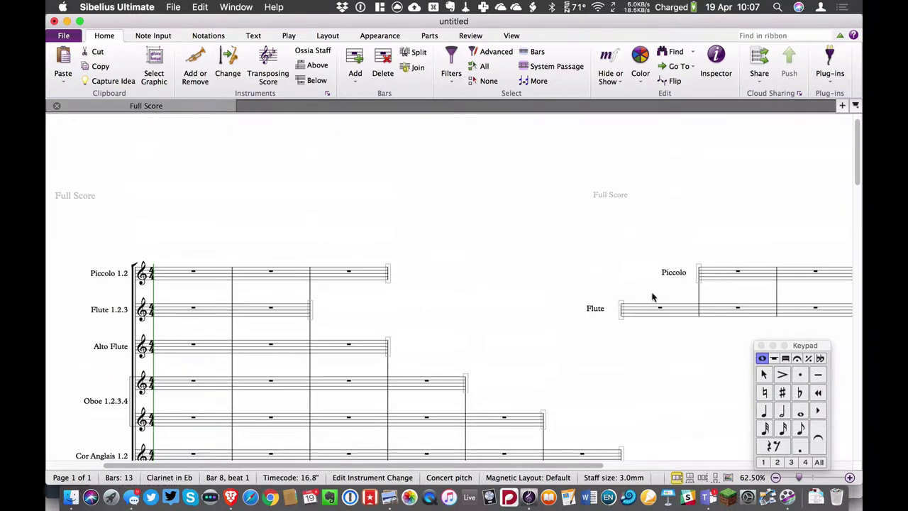
key("Escape")
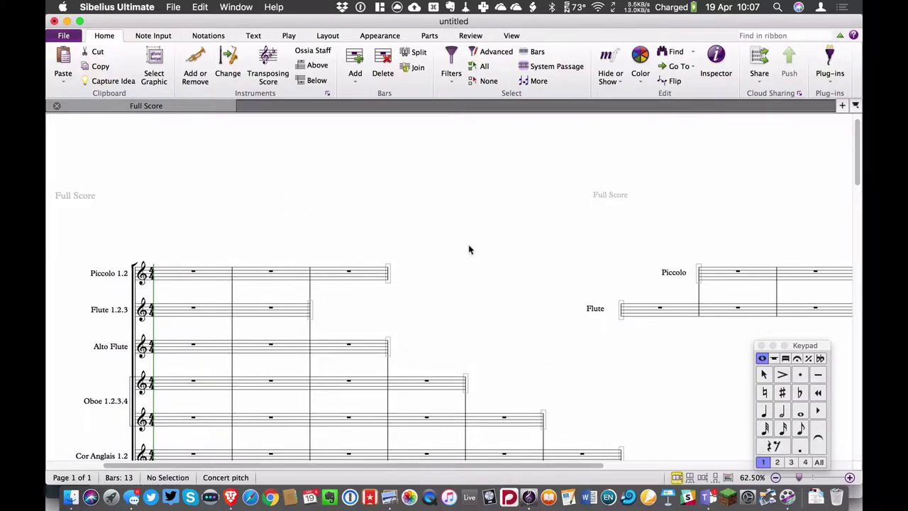
key("super+Tab")
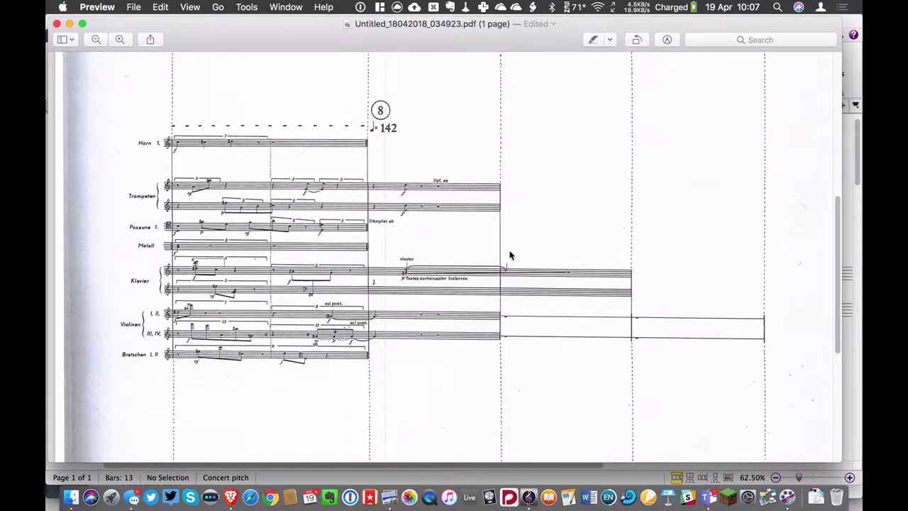
scroll(509, 256, "up", 5)
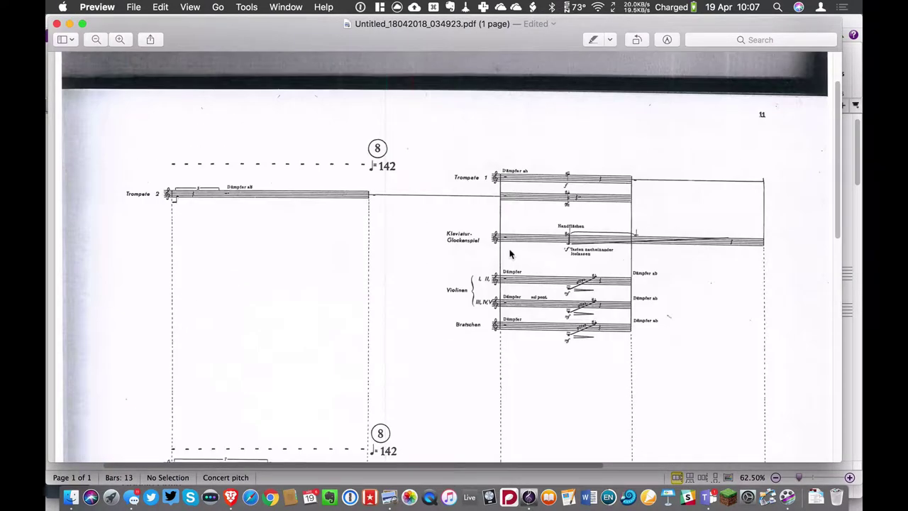
scroll(509, 254, "up", 5)
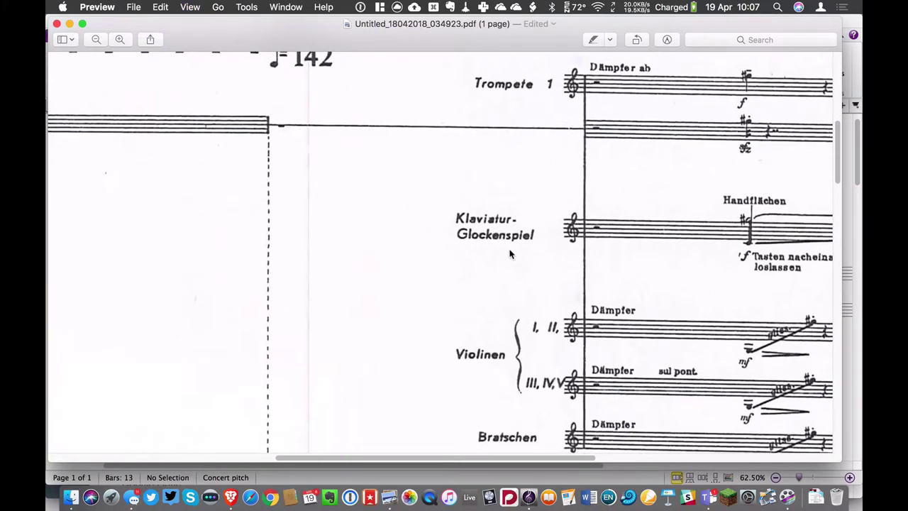
left_click(635, 259)
left_click(615, 259)
scroll(615, 258, "right", 5)
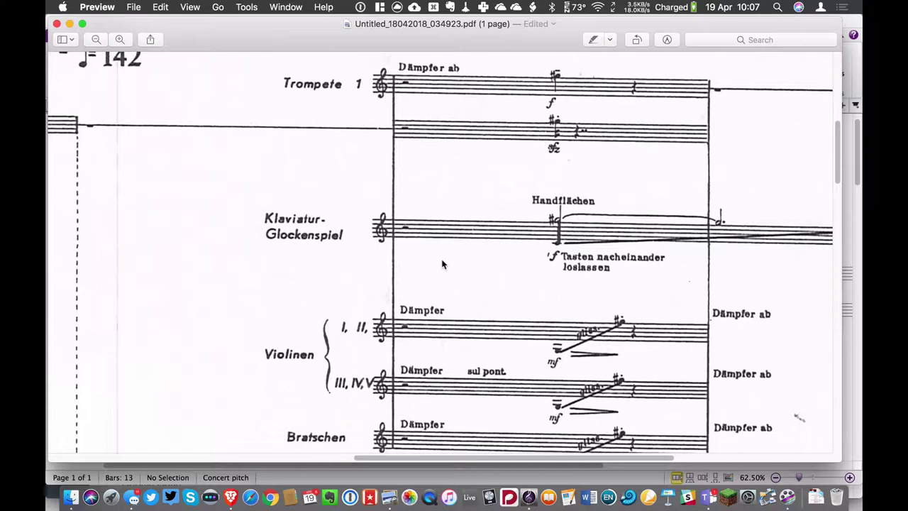
key("super+Tab")
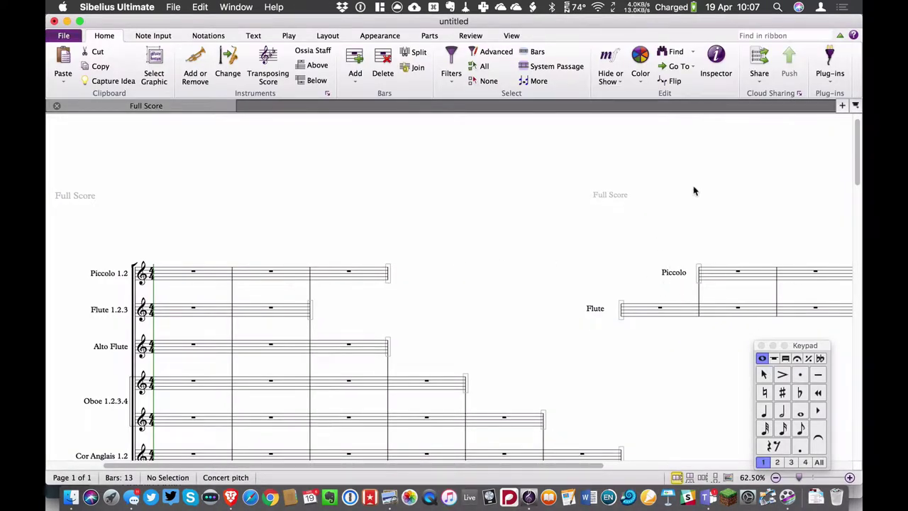
Shift the starts of the Piccolo and Flute staves further left.
left_click_drag(695, 190, 610, 153)
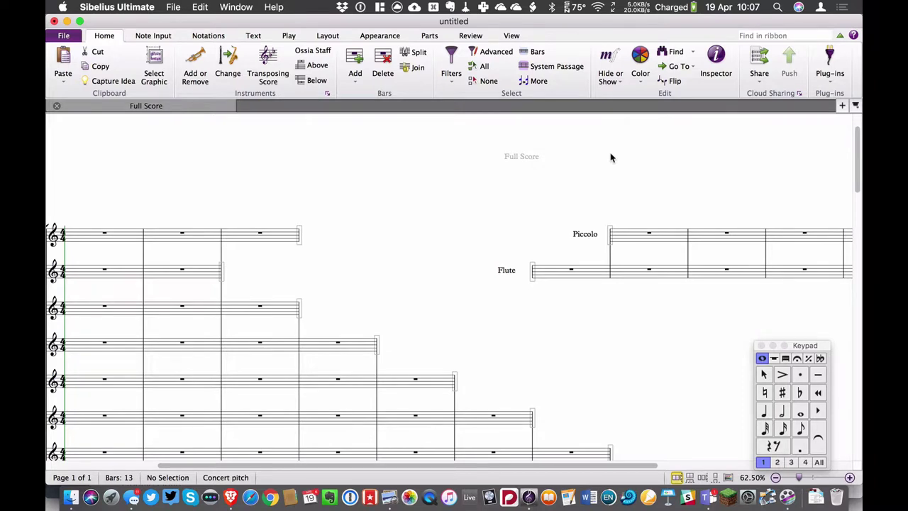
scroll(610, 158, "up", 5)
scroll(603, 319, "right", 6)
scroll(603, 319, "up", 2)
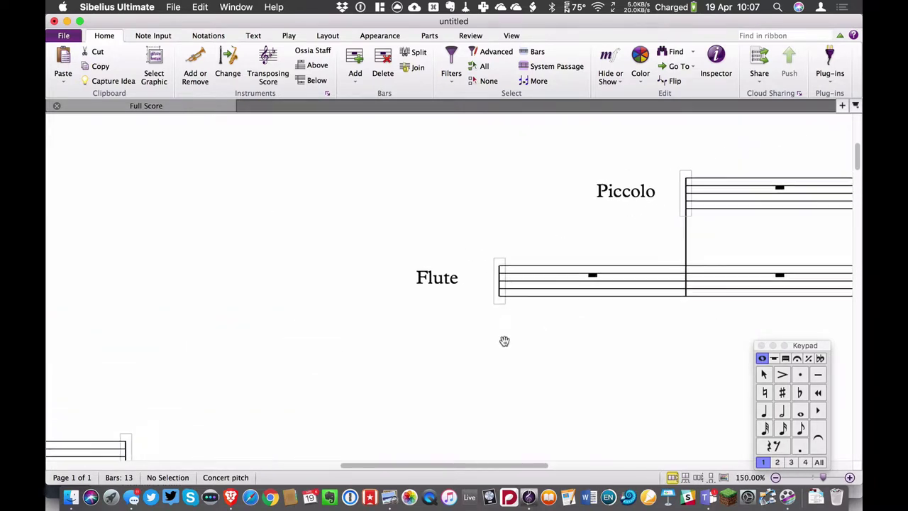
left_click_drag(567, 254, 550, 254)
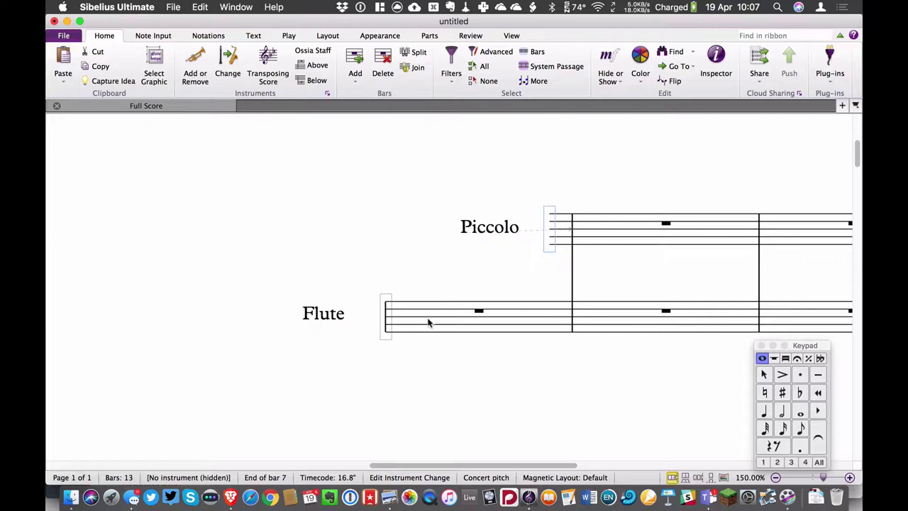
left_click(388, 335)
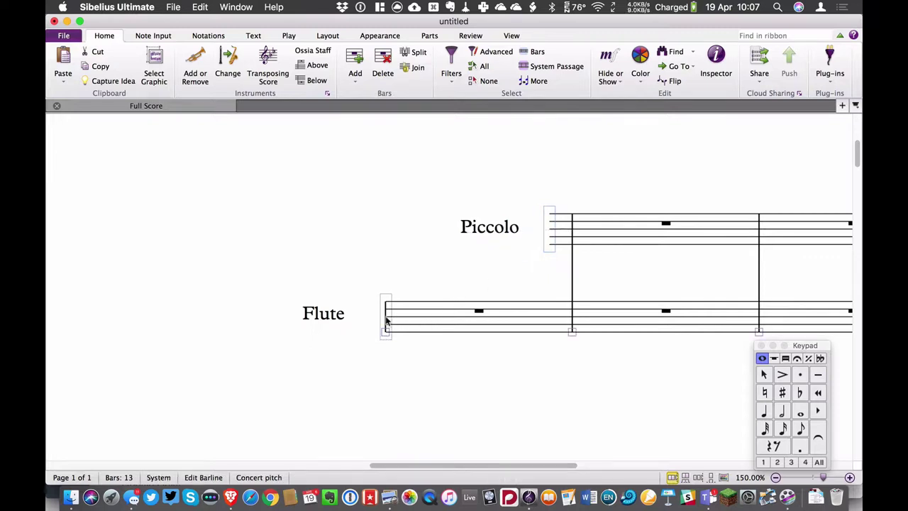
left_click_drag(387, 320, 359, 319)
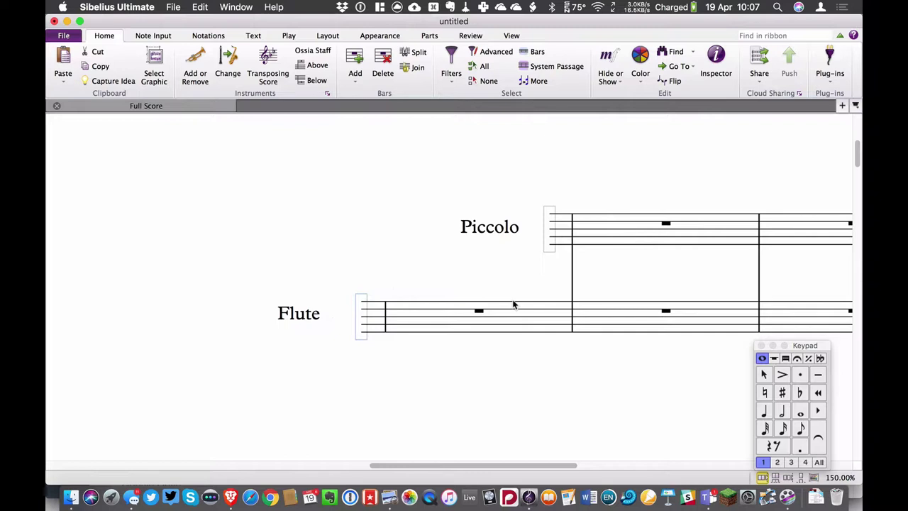
Place a treble clef against the barline at the Piccolo staff start, then show the reference PDF.
key("q")
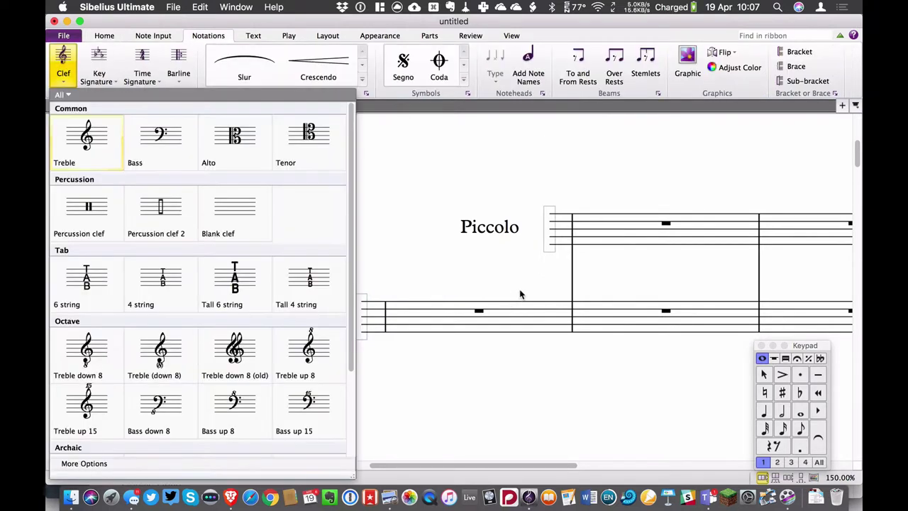
left_click(85, 149)
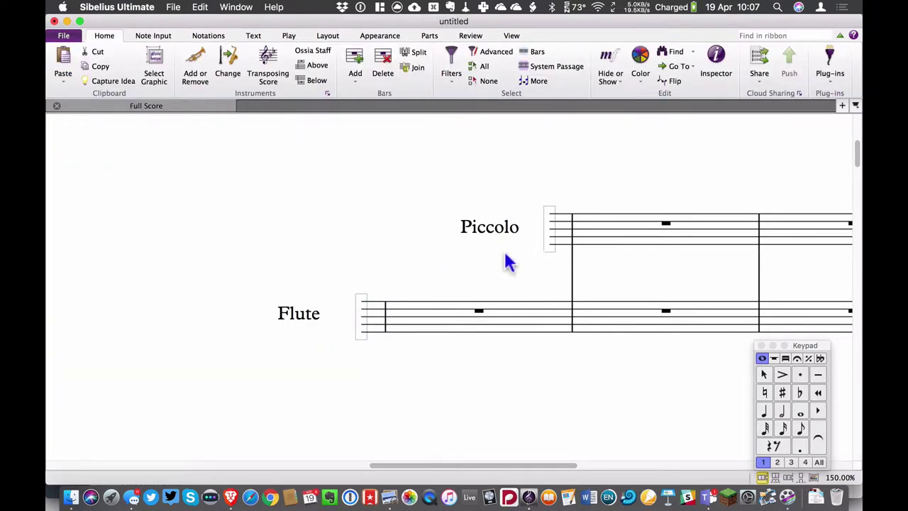
left_click(565, 234)
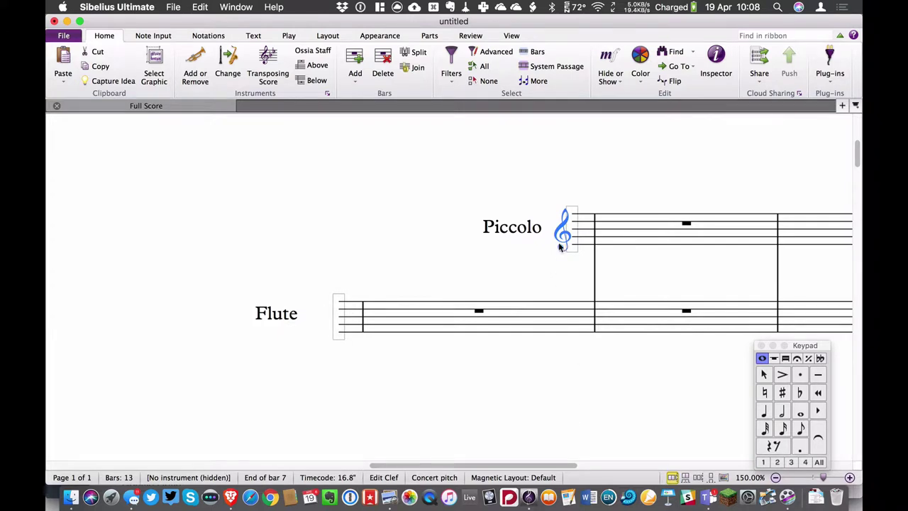
left_click_drag(561, 245, 581, 240)
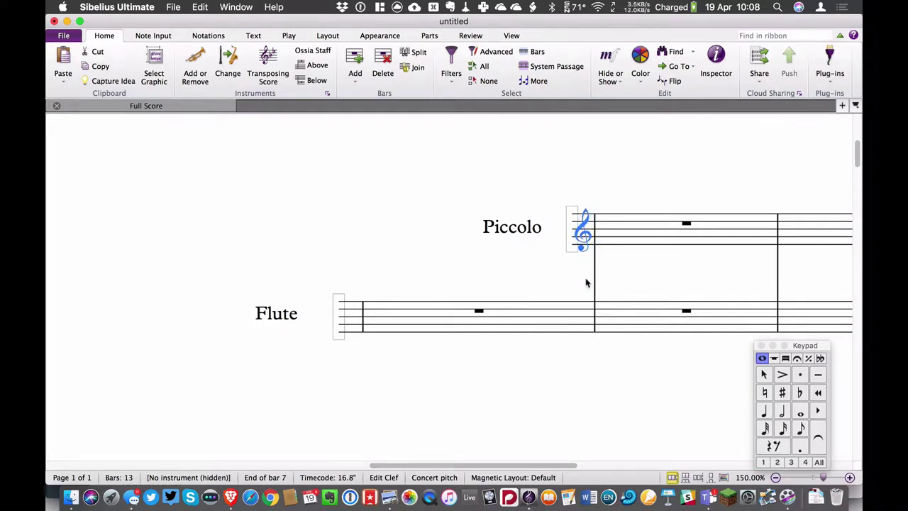
key("super+equal")
key("super+equal")
key("super+equal")
key("super+equal")
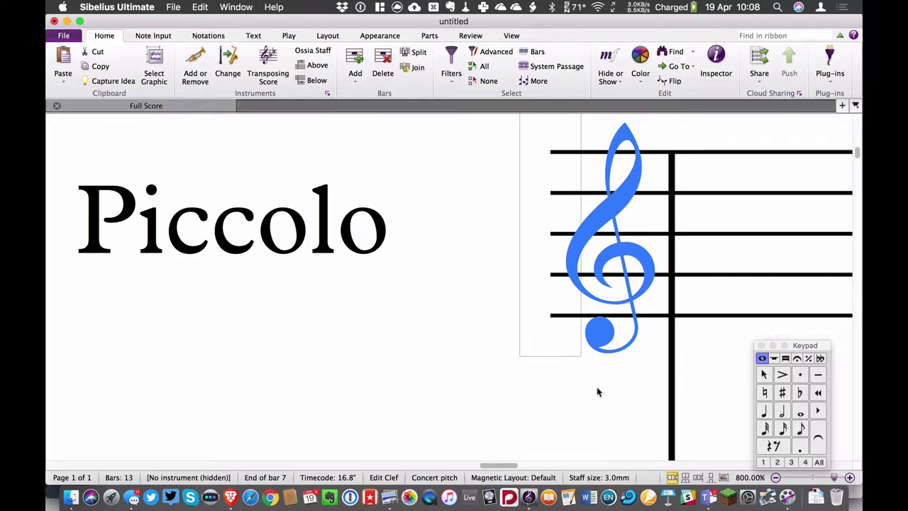
key("super+minus")
key("super+minus")
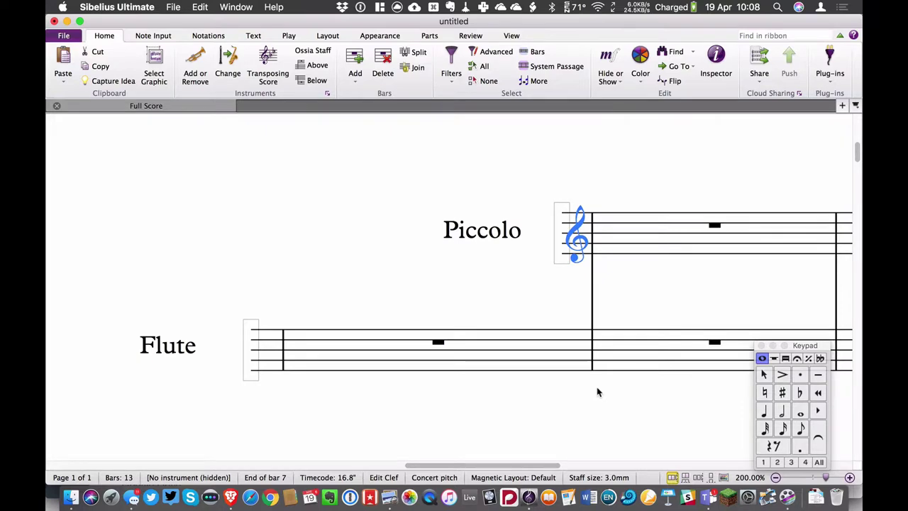
key("super+Tab")
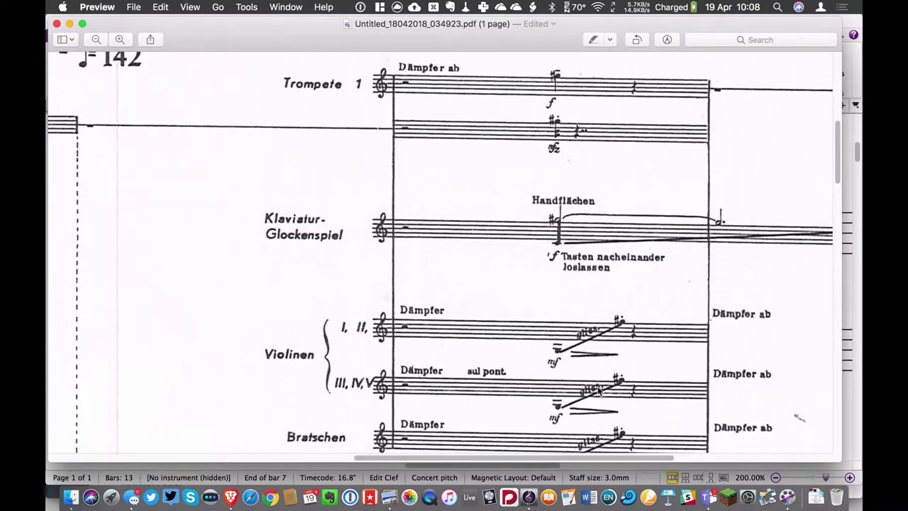
Select and deselect the Gruppen reference page, then return to the Sibelius score.
key("super+a")
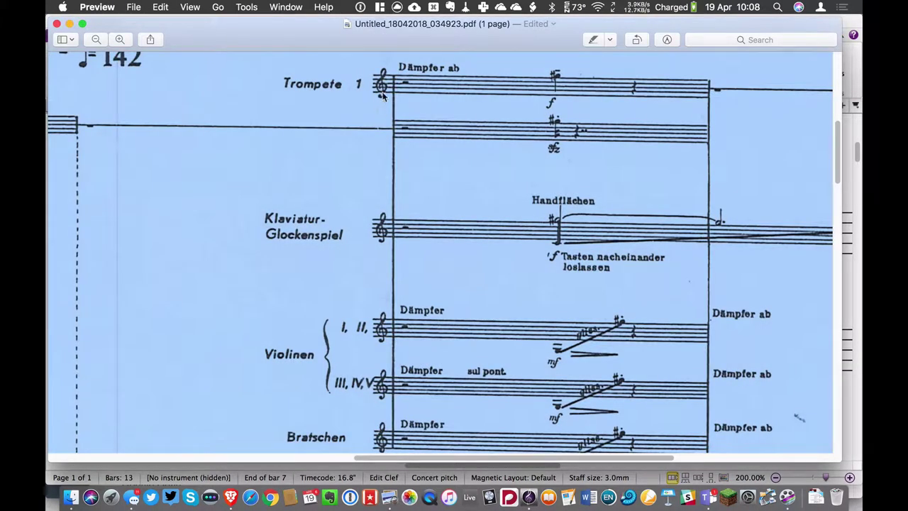
left_click(409, 123)
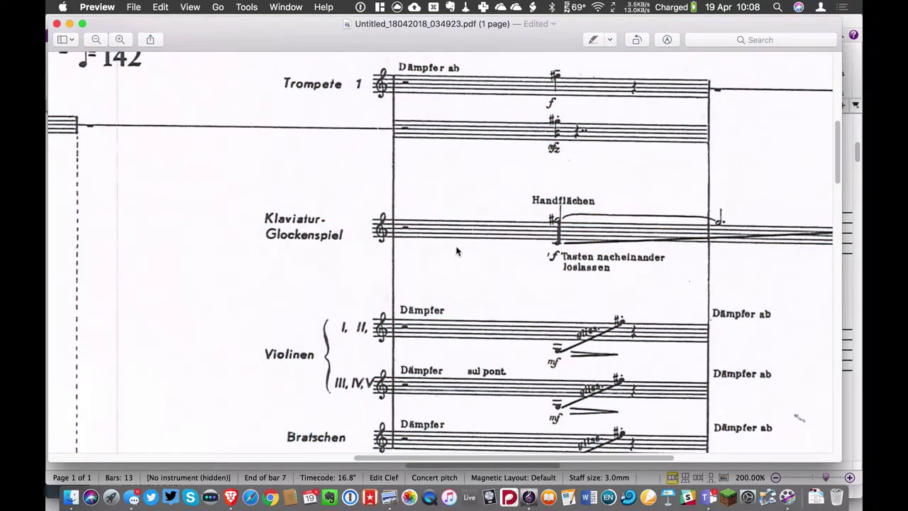
key("super+Tab")
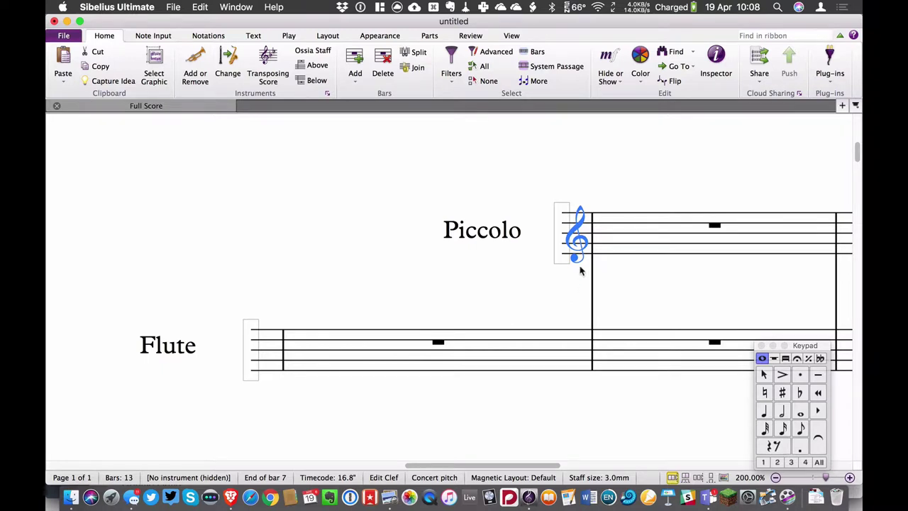
Delete the Piccolo re-entry's treble clef and shift its staff start and name slightly left.
key("Delete")
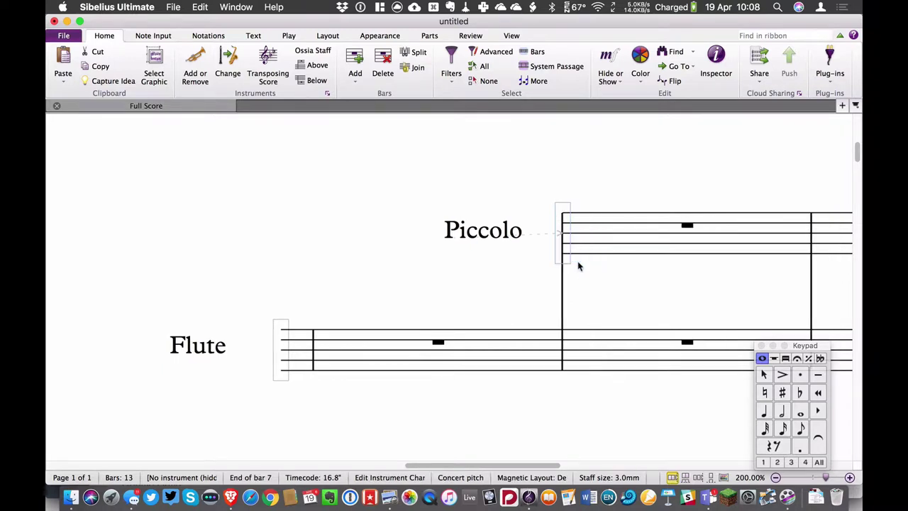
left_click_drag(555, 255, 529, 260)
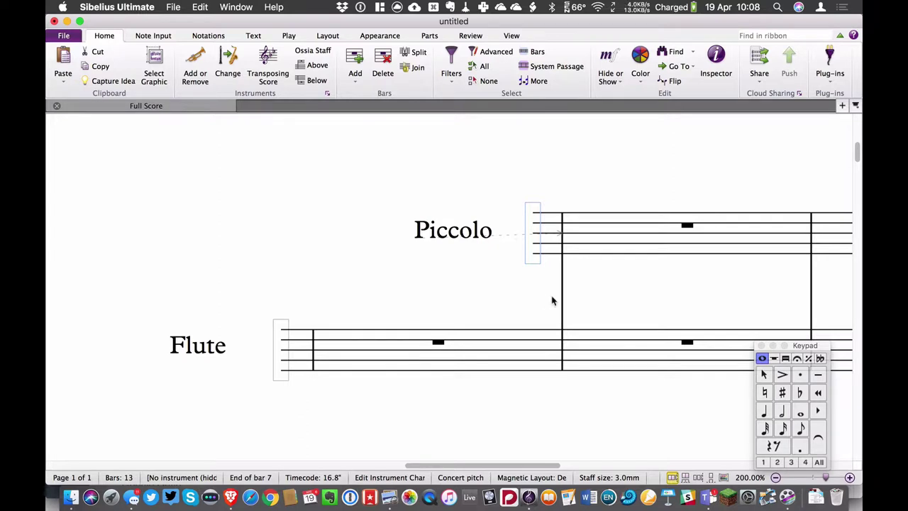
left_click(507, 296)
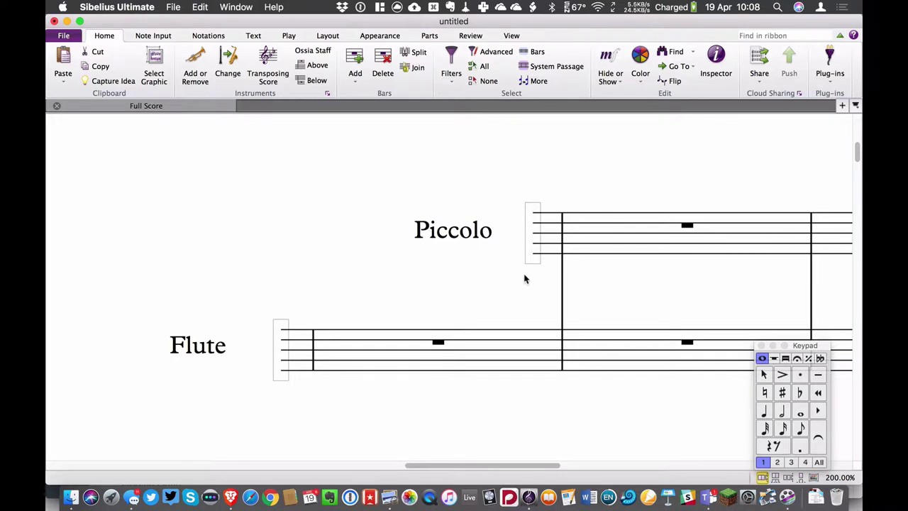
left_click_drag(529, 272, 525, 264)
key("Escape")
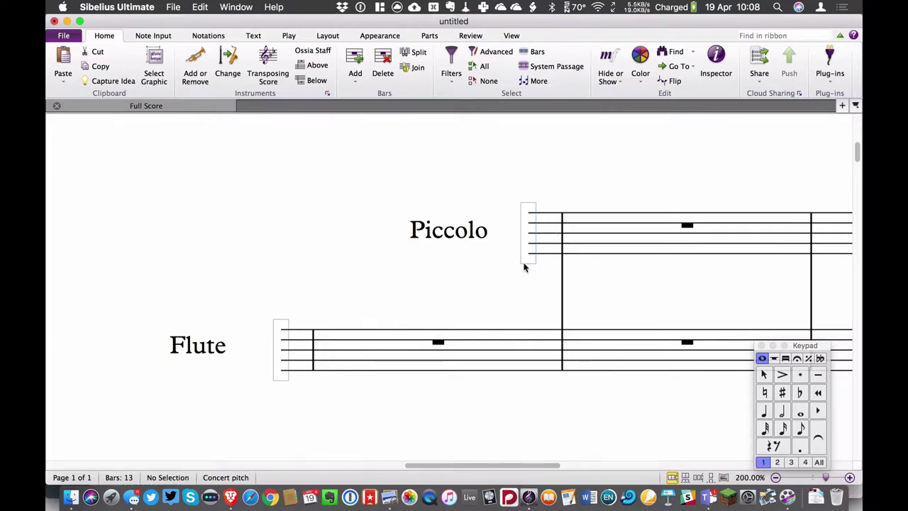
Pick Treble clef from the Clefs section of the Notations > Symbols gallery.
key("z")
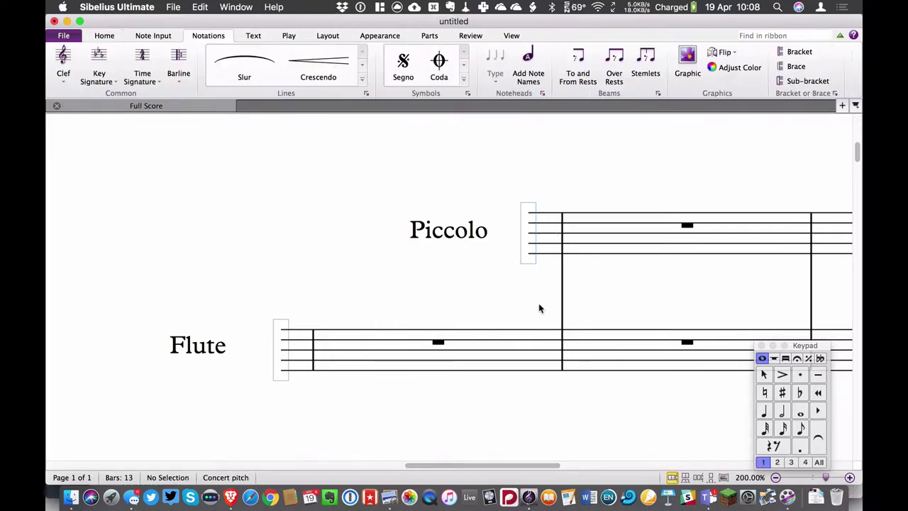
scroll(548, 324, "down", 5)
scroll(548, 325, "down", 10)
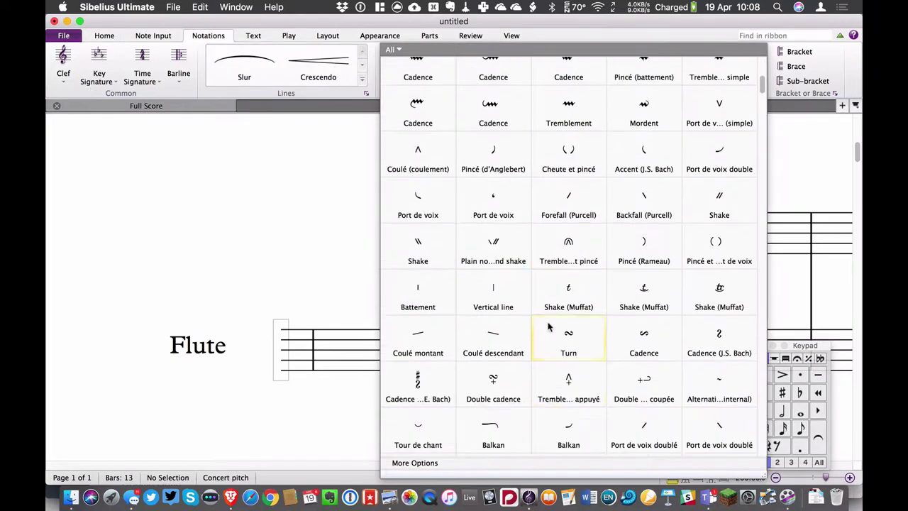
scroll(548, 325, "down", 10)
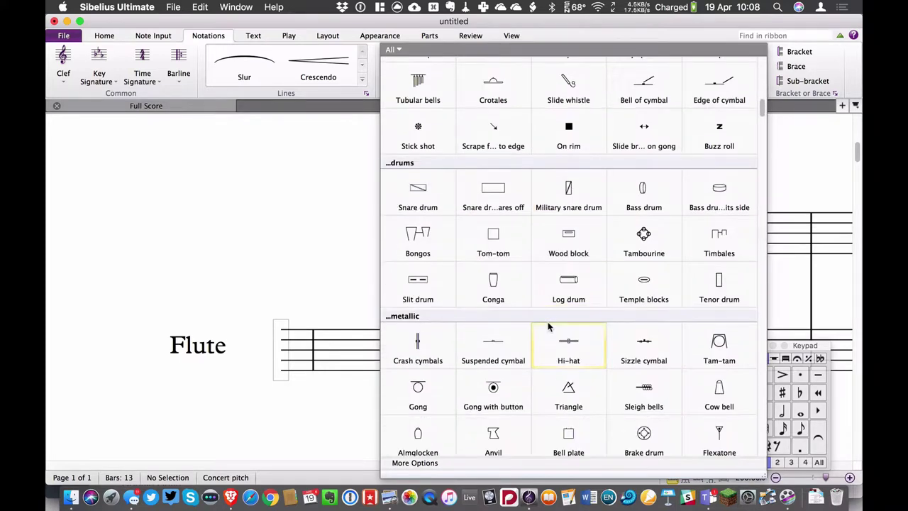
scroll(548, 325, "down", 10)
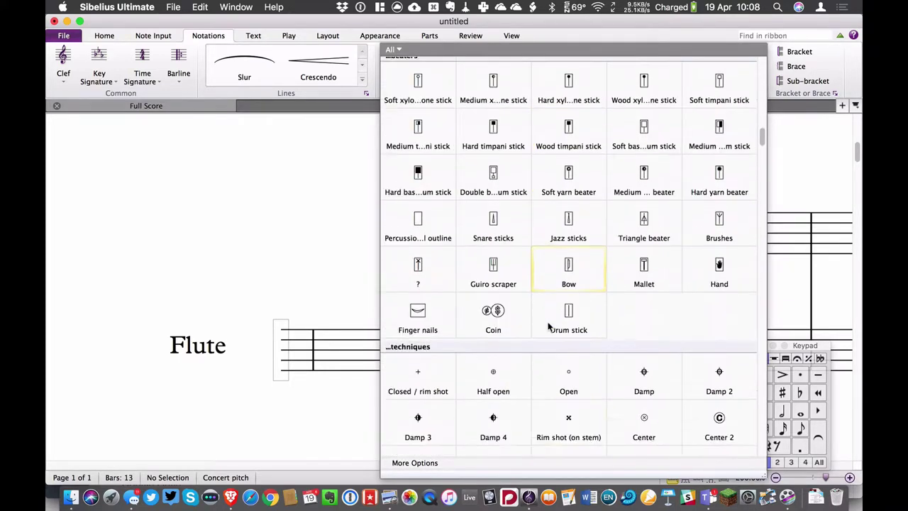
scroll(547, 325, "down", 10)
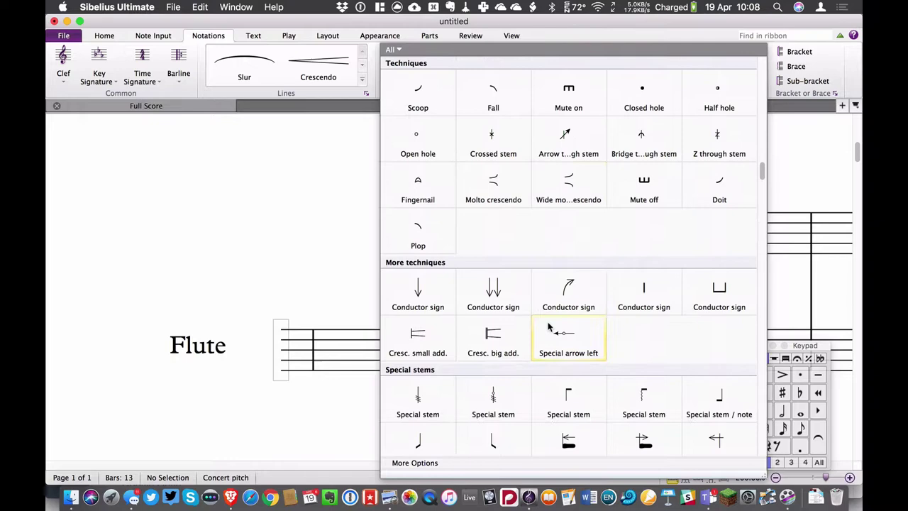
scroll(547, 325, "down", 10)
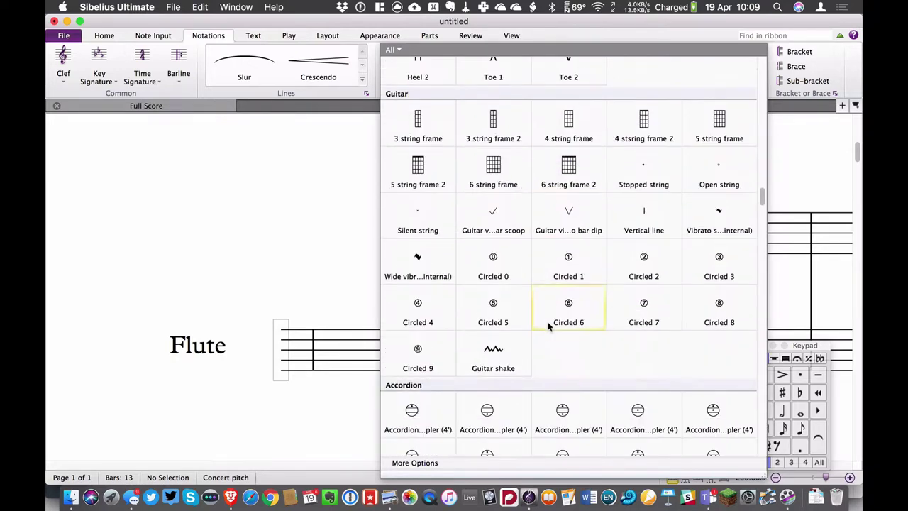
scroll(548, 324, "down", 10)
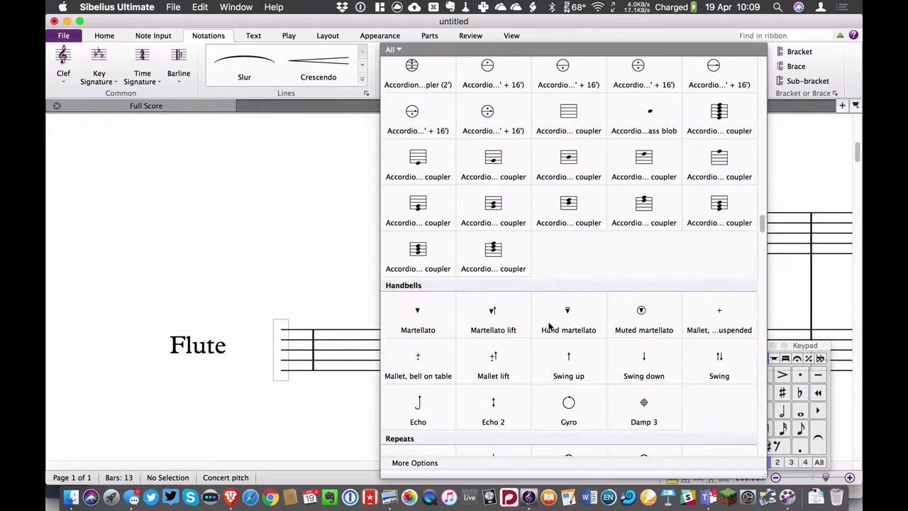
scroll(551, 325, "down", 10)
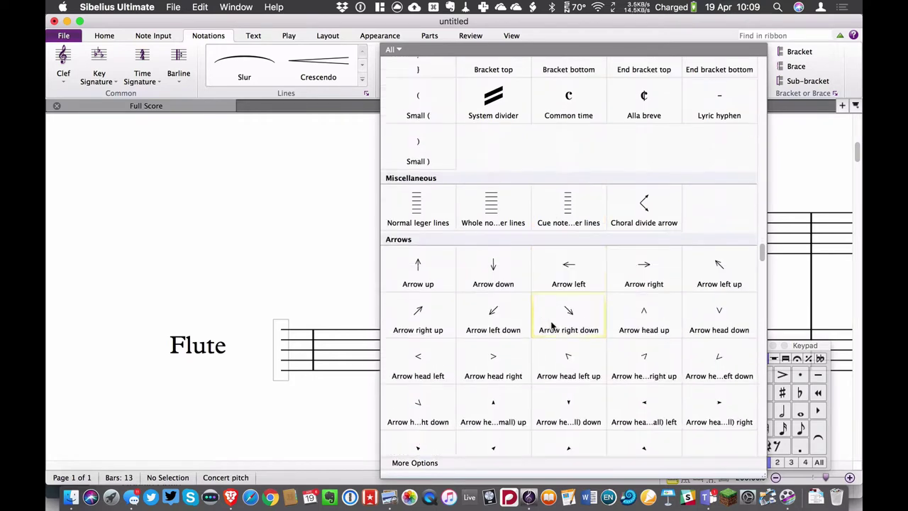
scroll(552, 327, "down", 3)
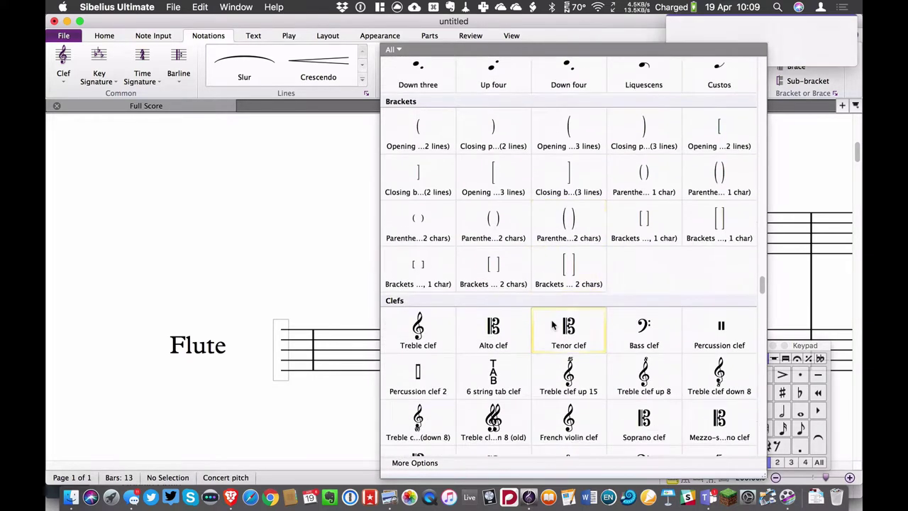
left_click(419, 339)
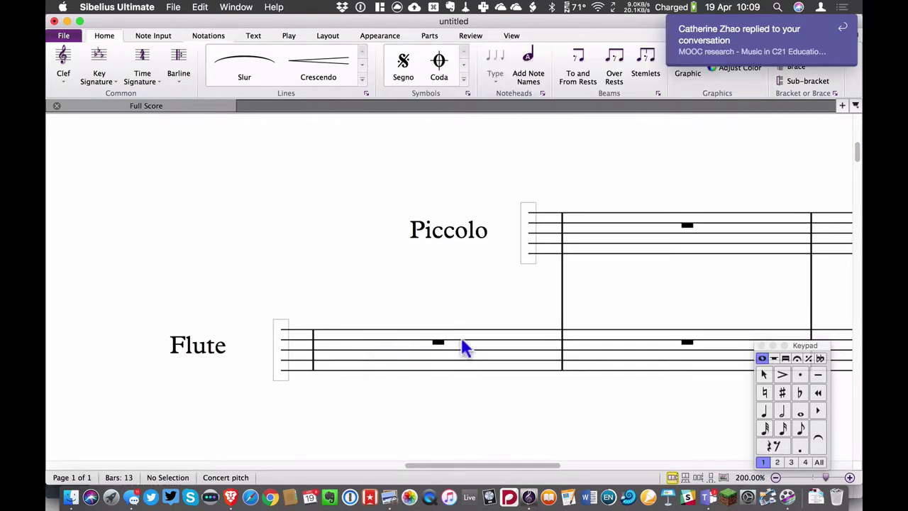
Place the treble clef at the Piccolo staff's re-entry point and check it zoomed in.
left_click(545, 241)
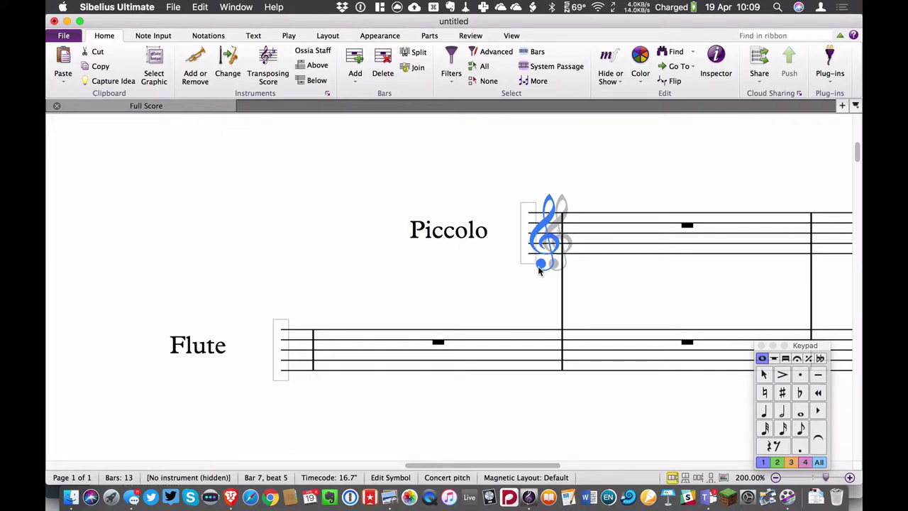
left_click(539, 270)
key("super+equal")
key("super+equal")
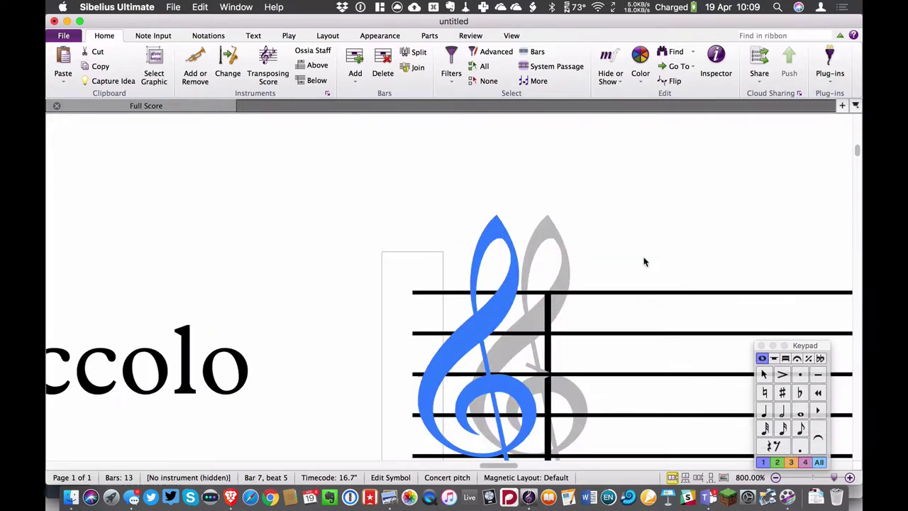
key("Escape")
scroll(454, 249, "down", 3)
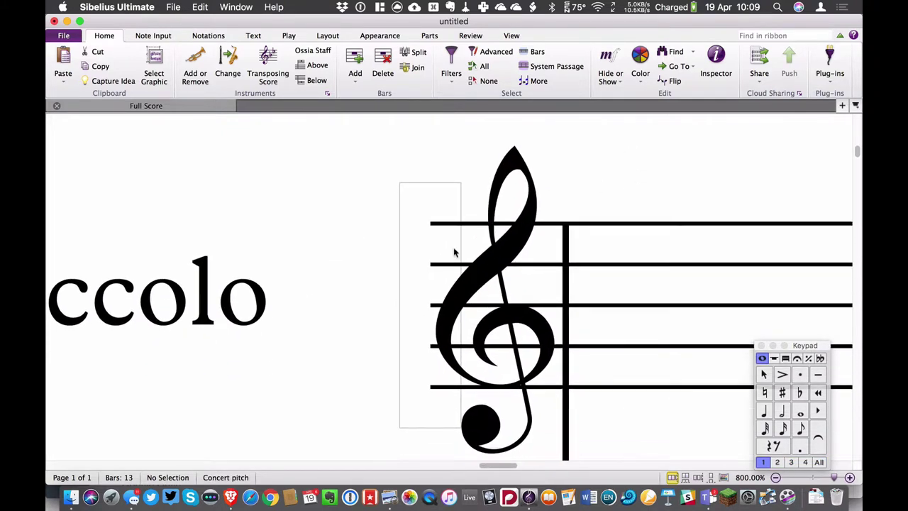
left_click(389, 344)
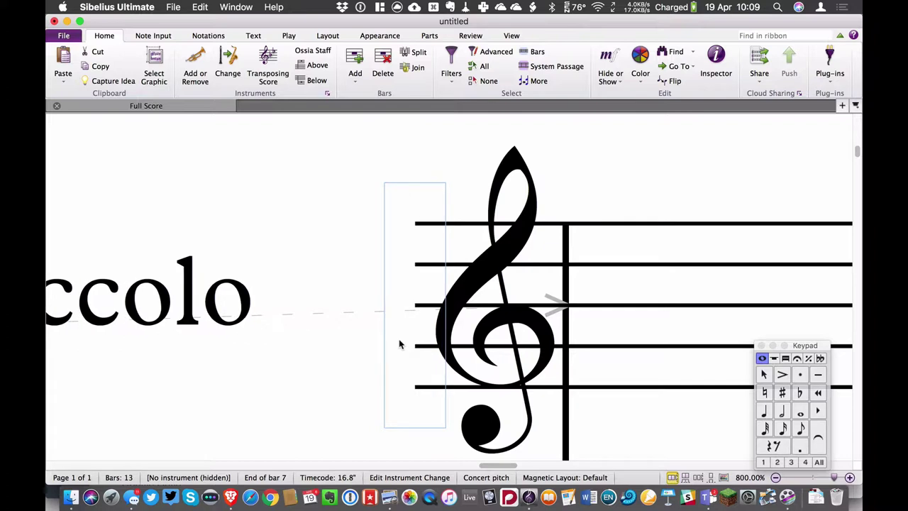
left_click(539, 328)
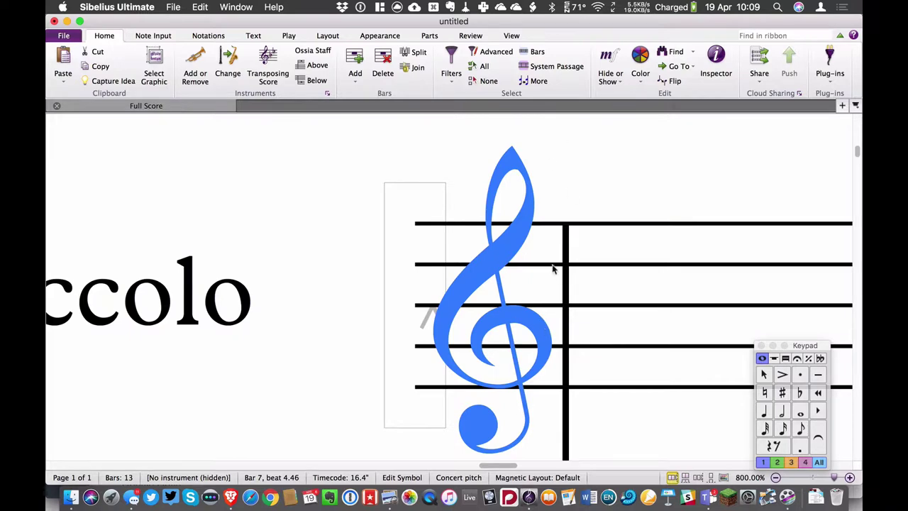
key("Escape")
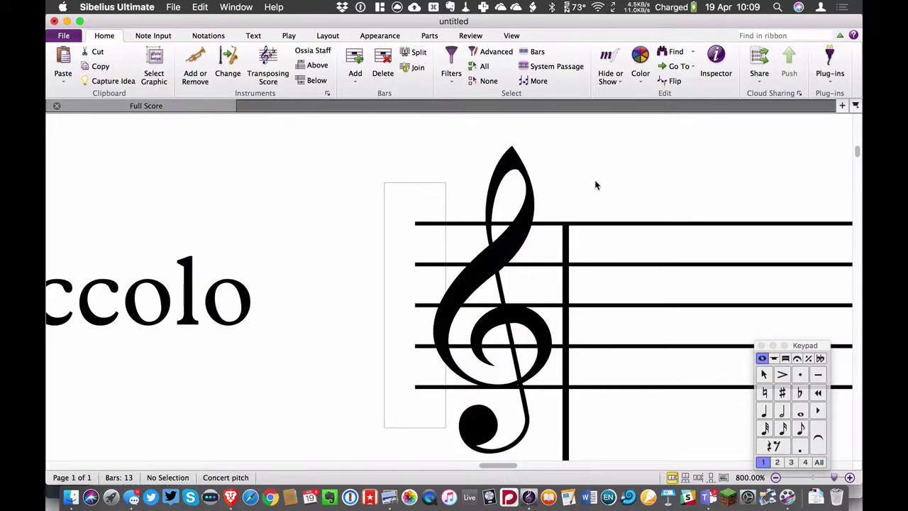
key("super+Tab")
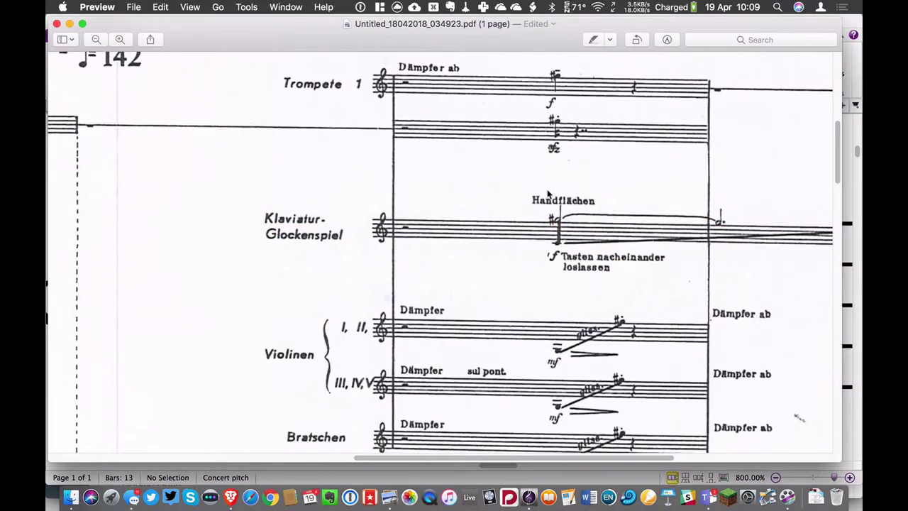
scroll(420, 198, "up", 5)
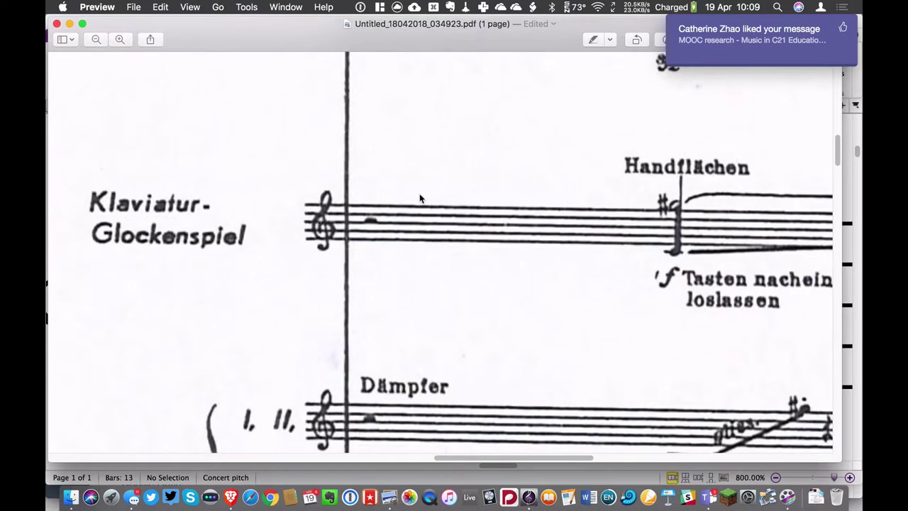
scroll(430, 204, "up", 3)
scroll(425, 213, "right", 3)
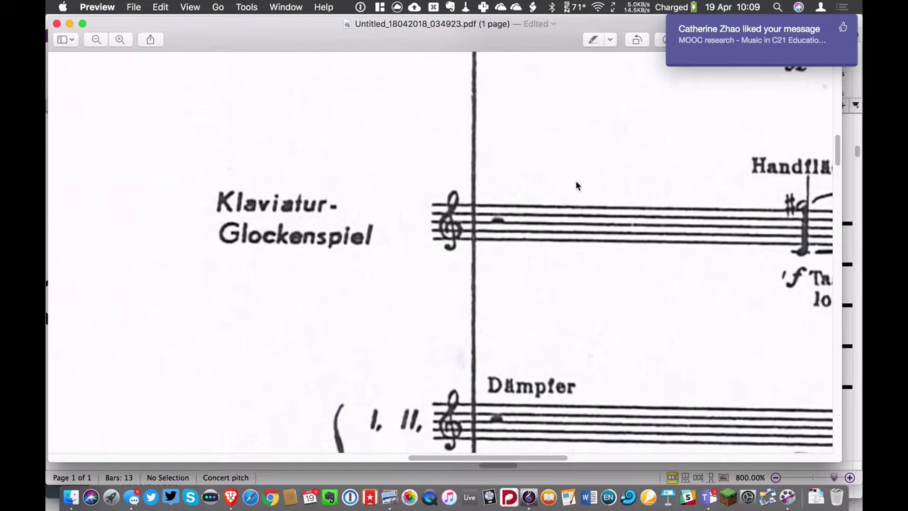
key("super+Tab")
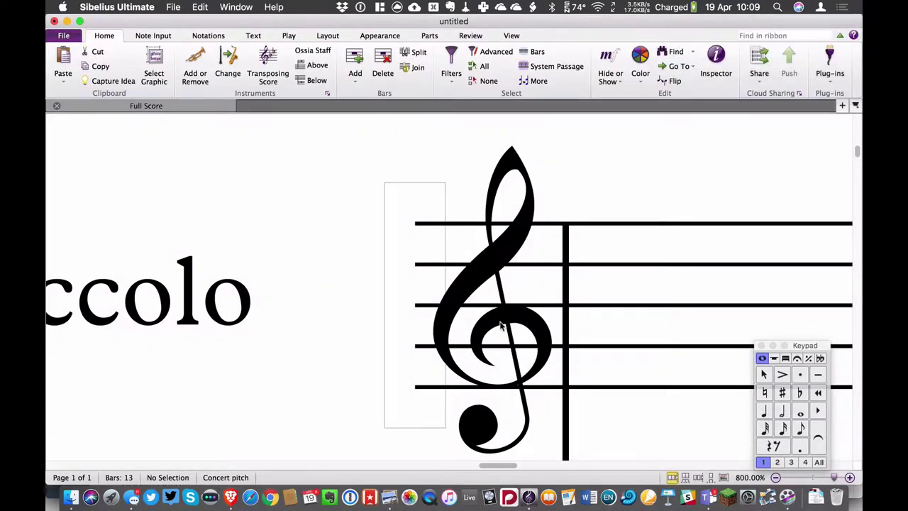
scroll(486, 320, "down", 5)
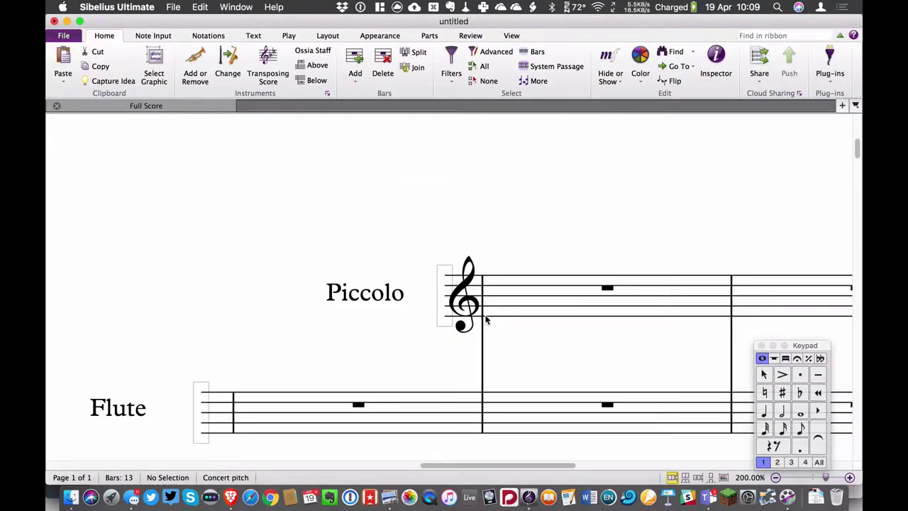
scroll(432, 353, "left", 5)
scroll(431, 352, "down", 2)
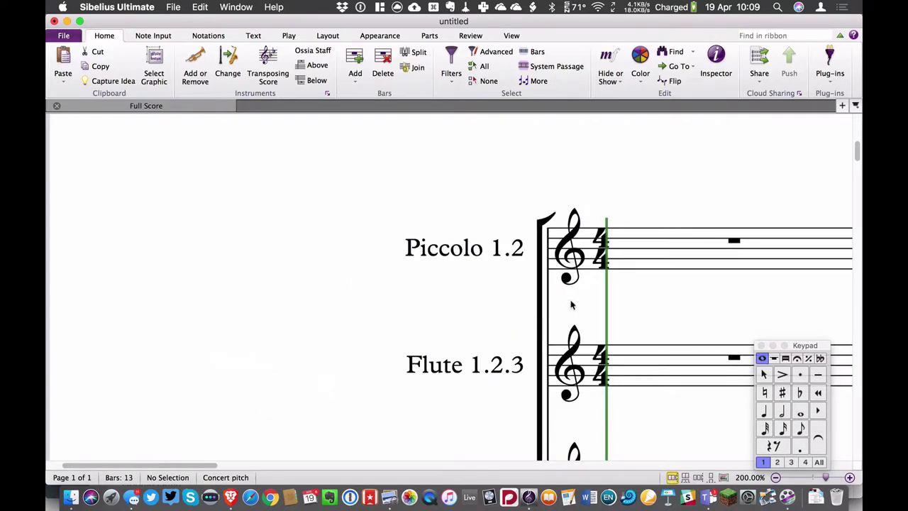
left_click_drag(699, 314, 548, 282)
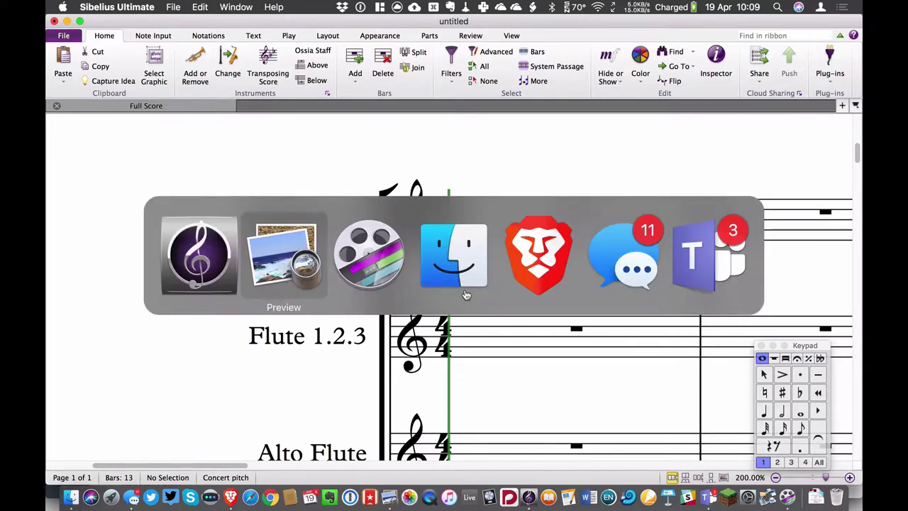
key("super+Tab")
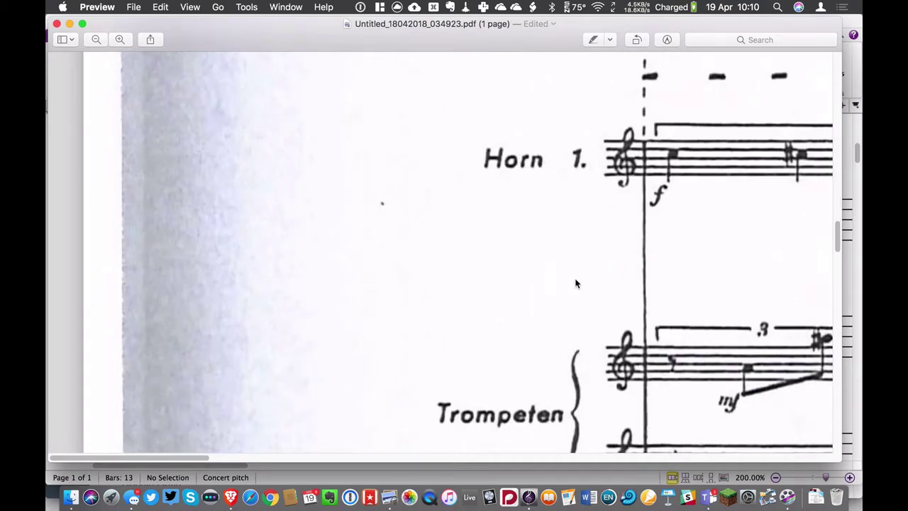
scroll(640, 274, "right", 5)
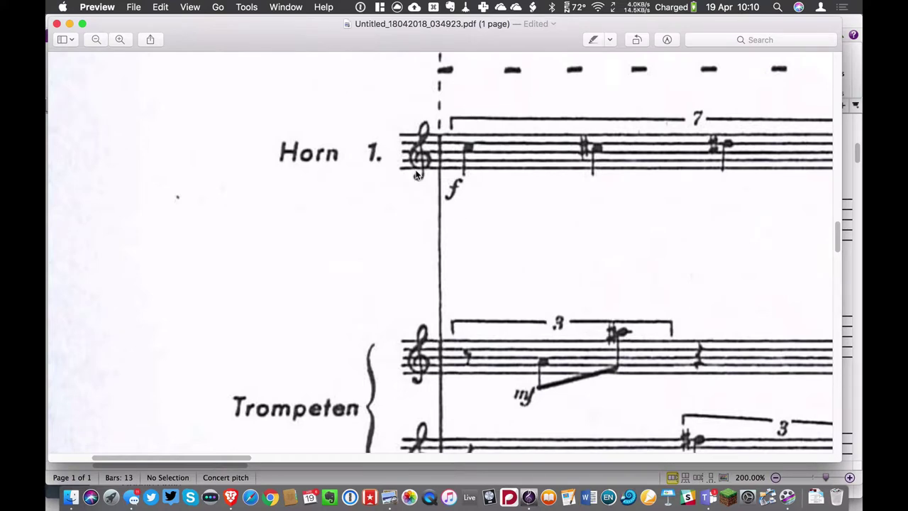
key("super+Tab")
Delete the bracket grouping Piccolo 1.2, Flute 1.2.3 and Alto Flute at the system's left.
left_click(384, 284)
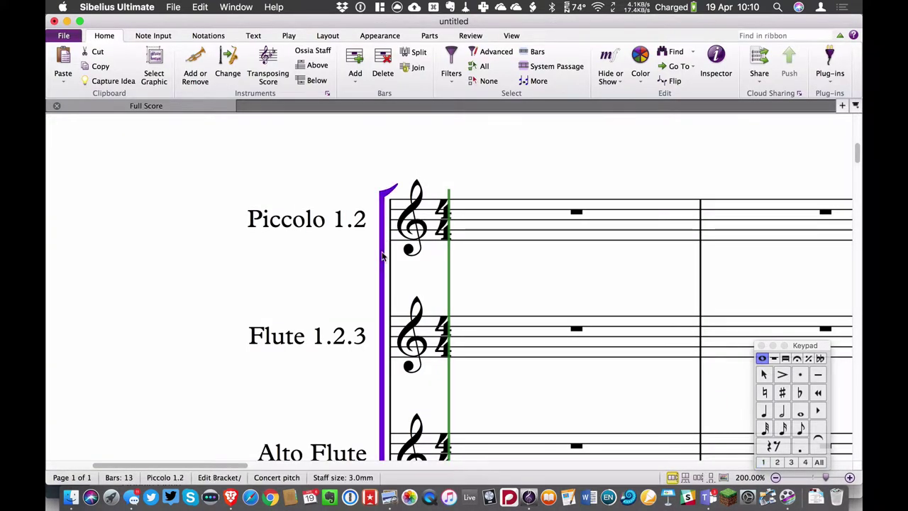
key("Delete")
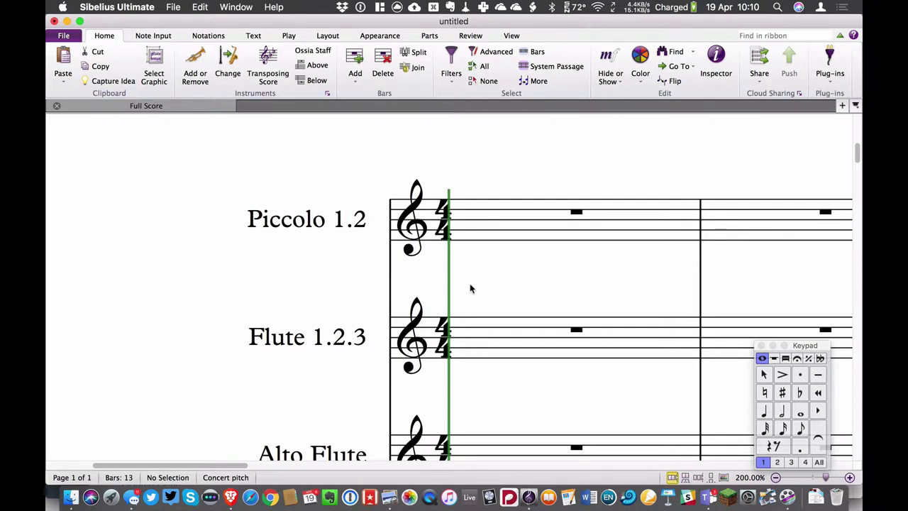
left_click(389, 276)
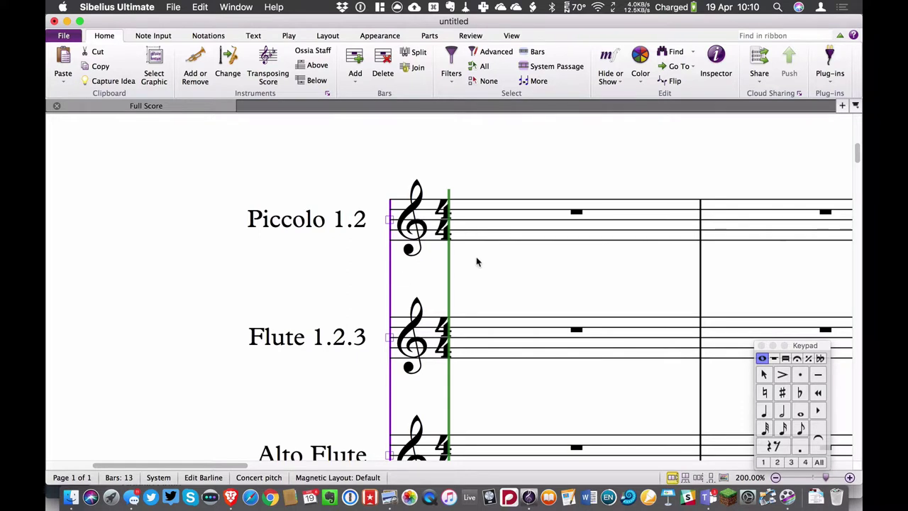
Uncheck Initial barline under Bars in the Inspector so the opening staves start at their clefs.
left_click(715, 60)
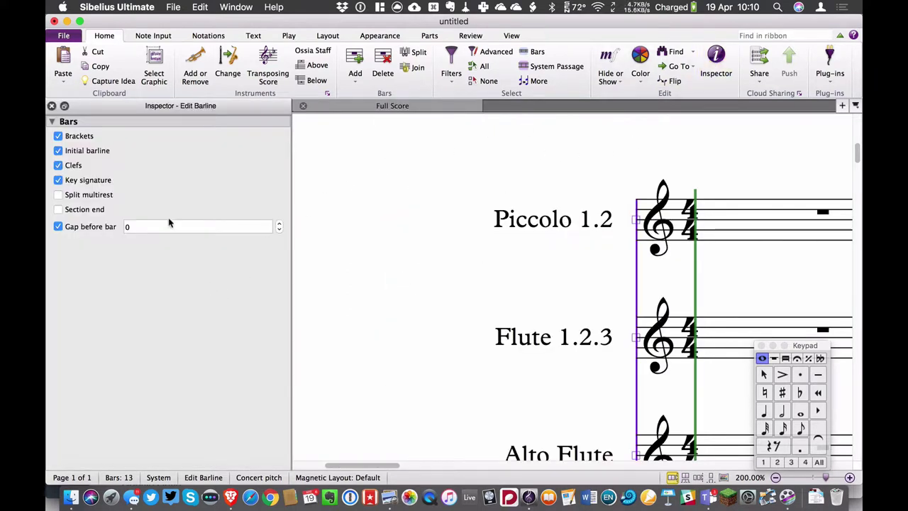
left_click(59, 151)
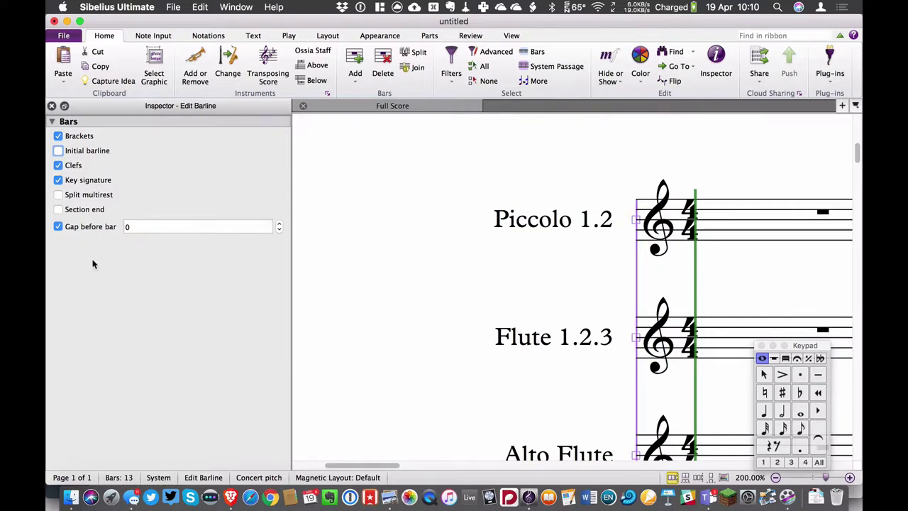
left_click(51, 106)
left_click(446, 298)
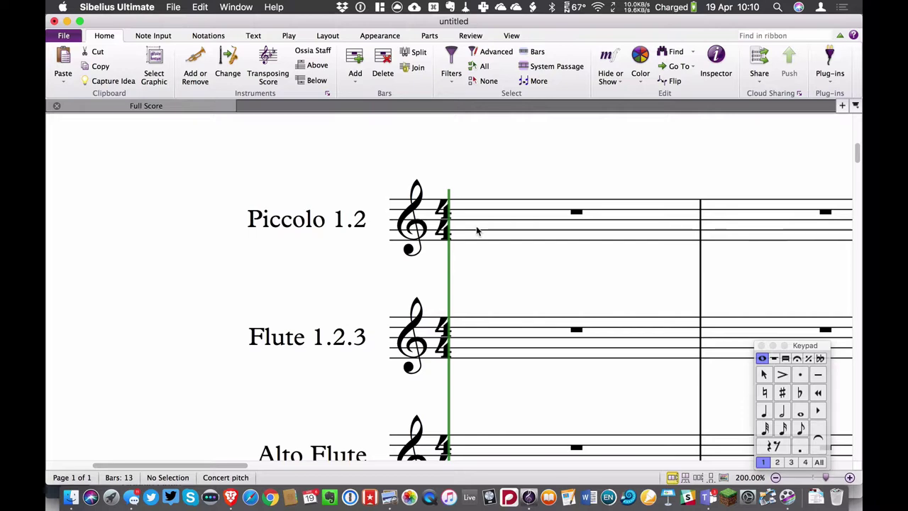
Draw a plain vertical line from the Piccolo 1.2 staff down past Flute 1.2.3 at the opening.
key("l")
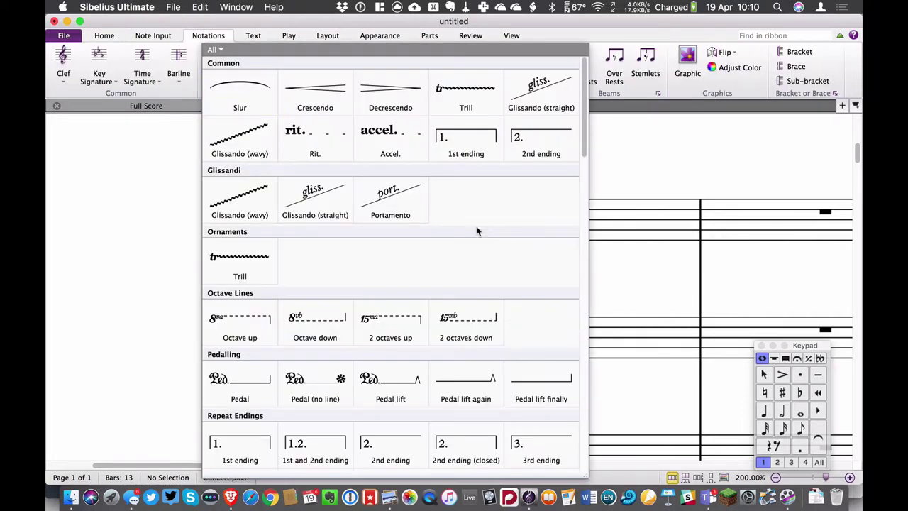
scroll(439, 248, "down", 5)
scroll(439, 248, "down", 15)
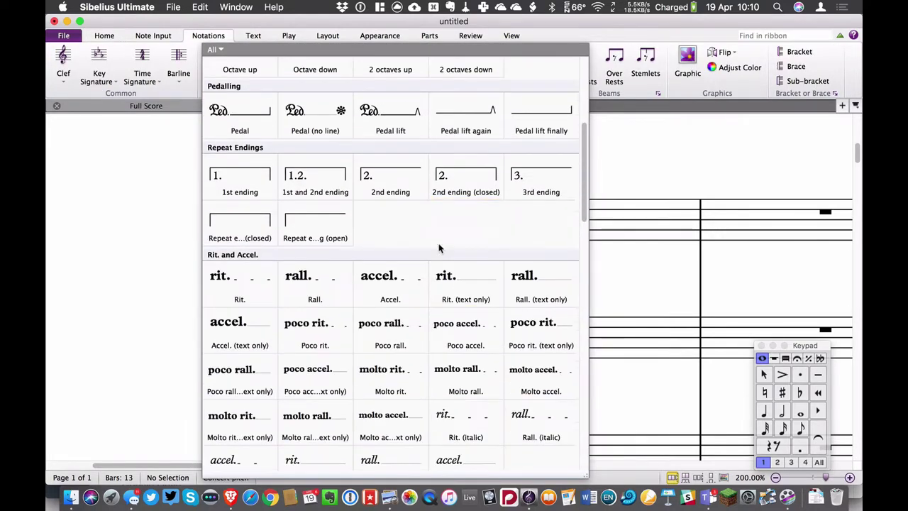
scroll(439, 248, "down", 6)
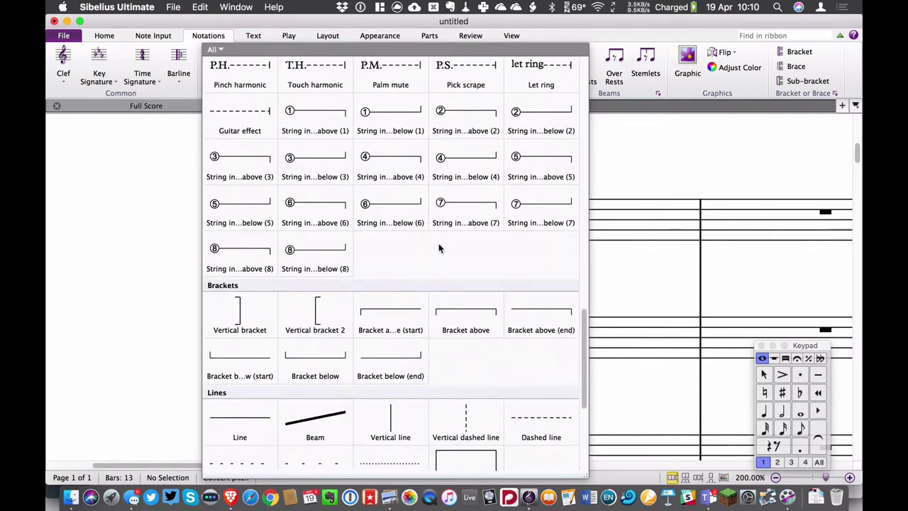
left_click(402, 273)
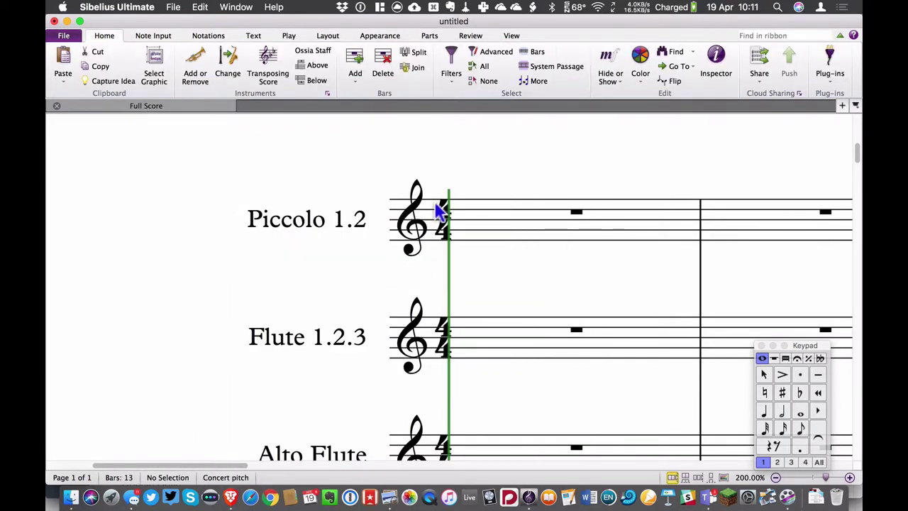
left_click_drag(430, 201, 444, 401)
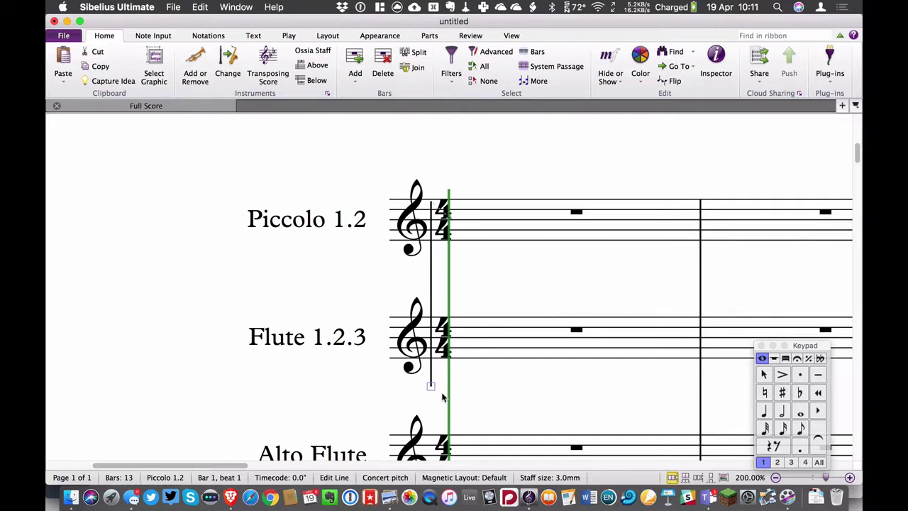
left_click(432, 287)
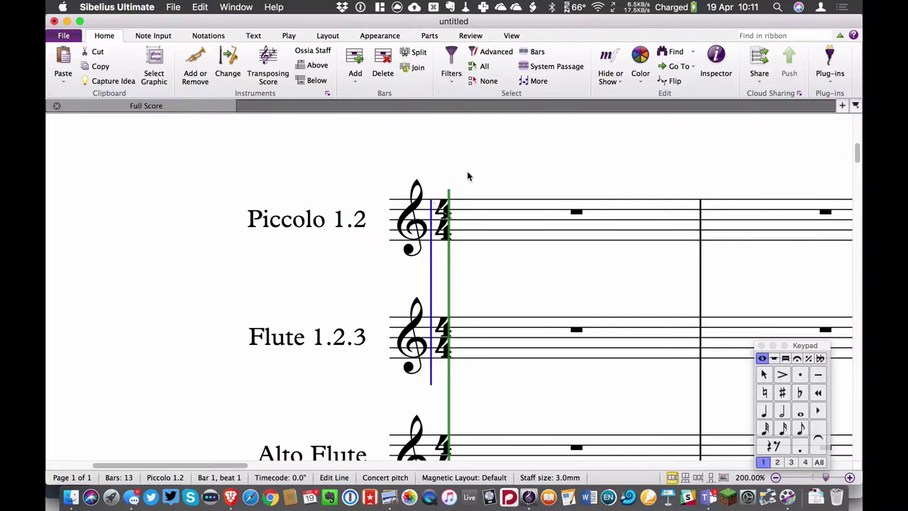
In the reference PDF, scroll to Horn 1's dashed barlines near rehearsal mark 8 and ♩=142.
key("super+Tab")
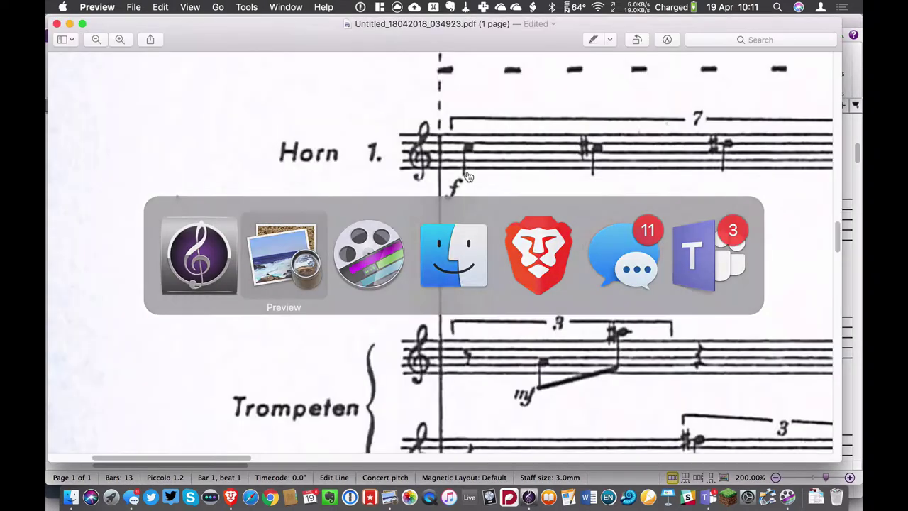
scroll(451, 183, "up", 5)
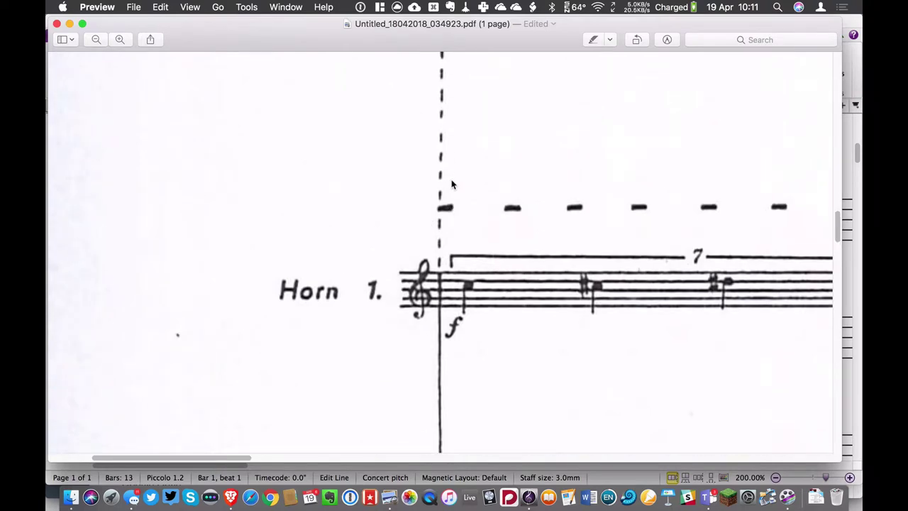
scroll(451, 184, "up", 2)
scroll(451, 184, "down", 3)
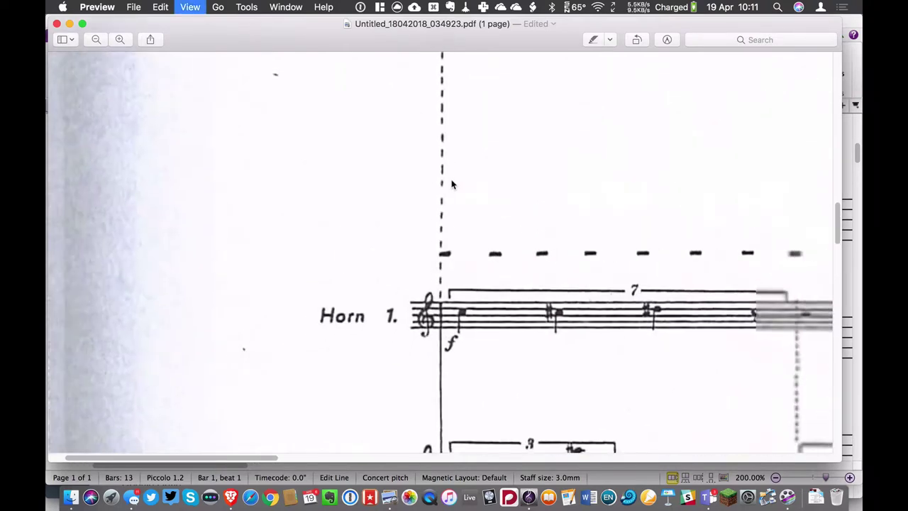
scroll(615, 253, "right", 8)
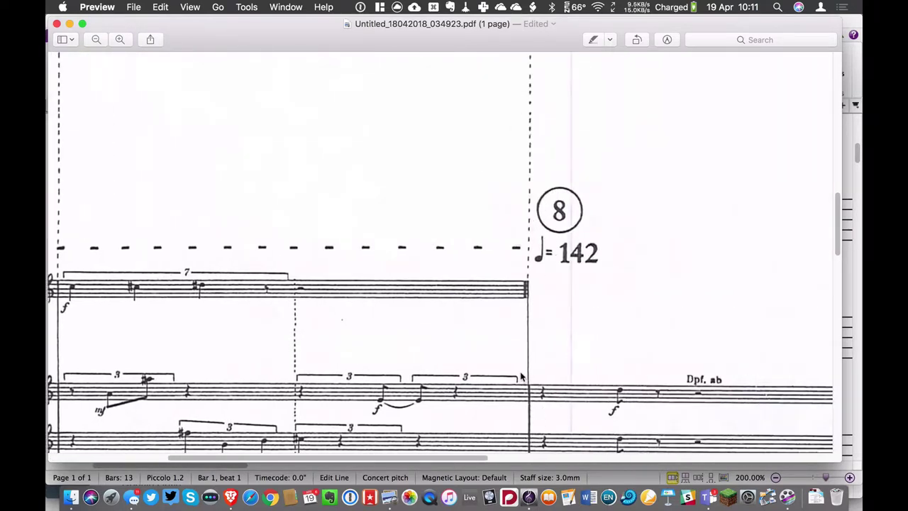
scroll(523, 374, "up", 3)
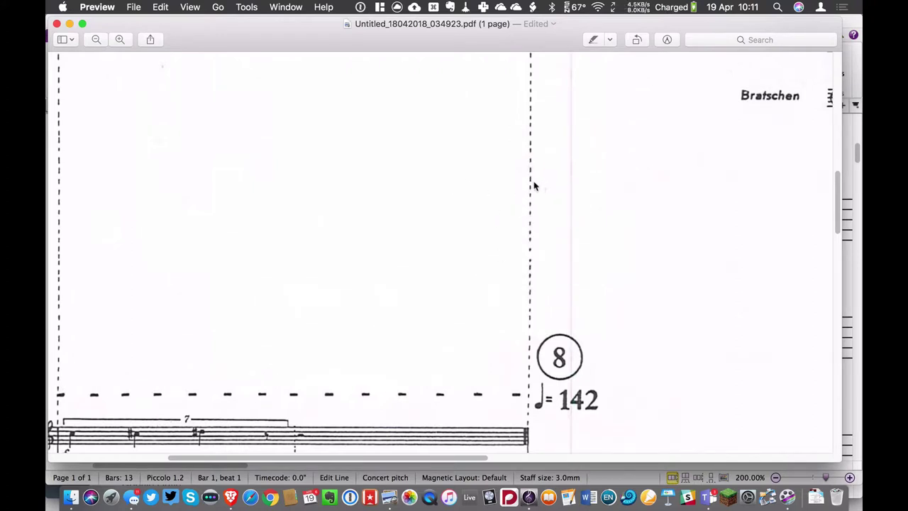
key("super+Tab")
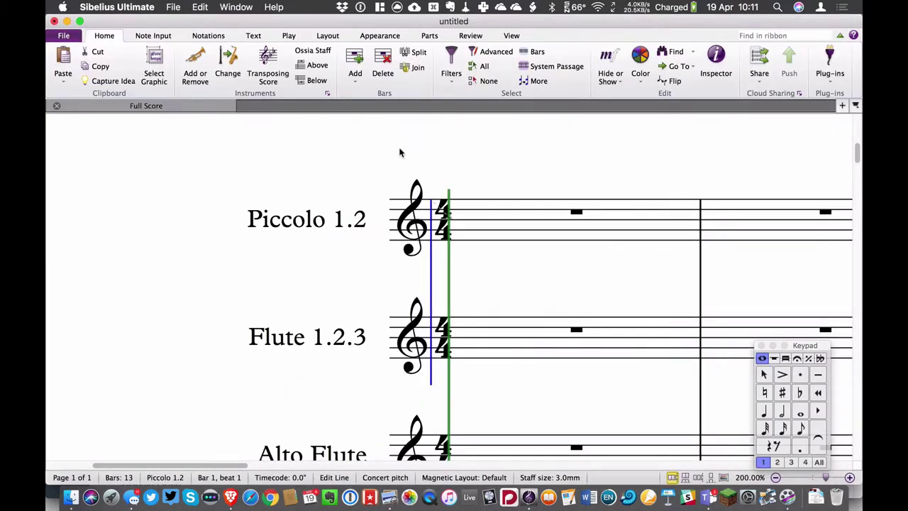
left_click(270, 159)
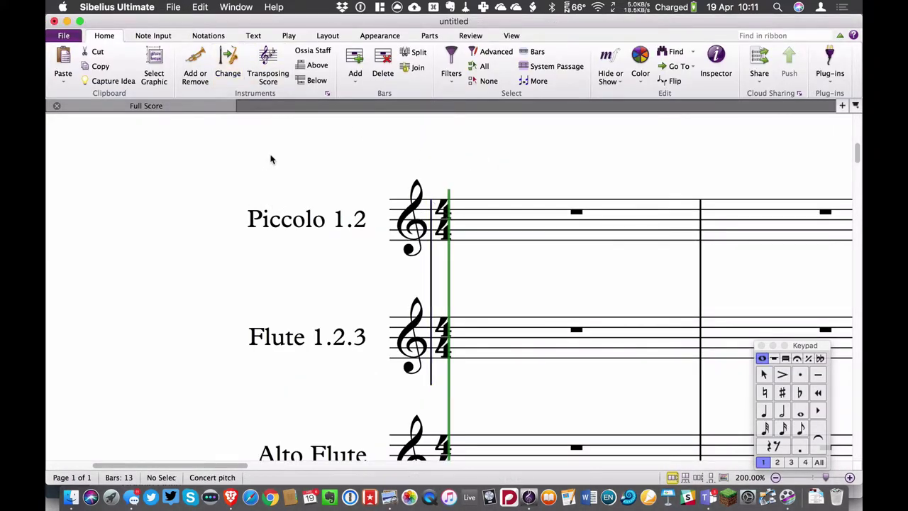
left_click(227, 67)
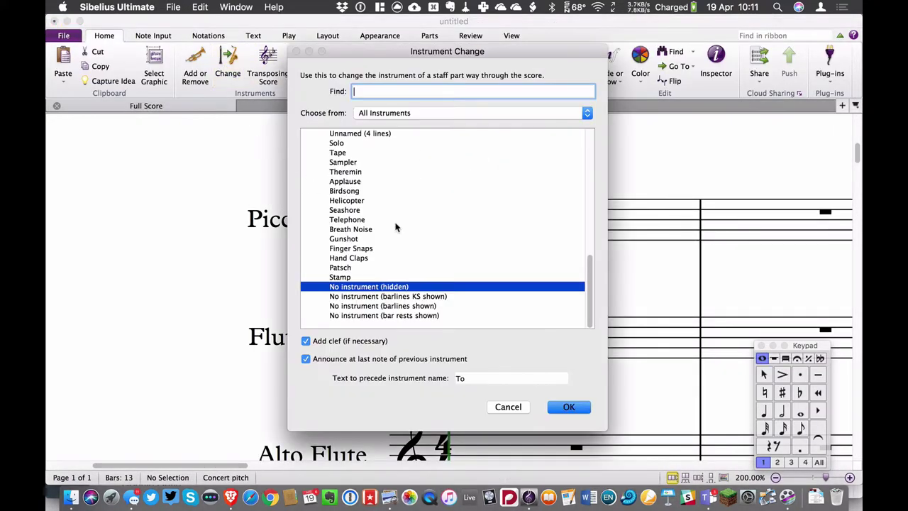
left_click(423, 307)
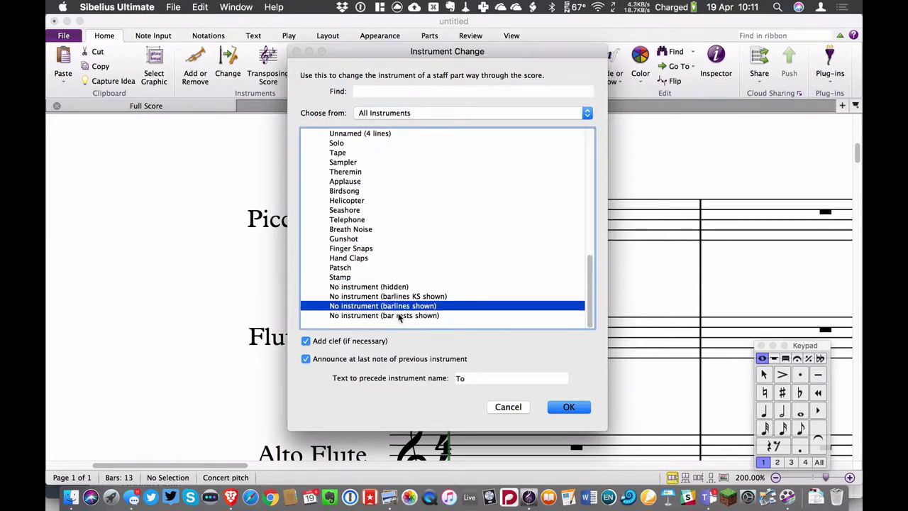
left_click(507, 408)
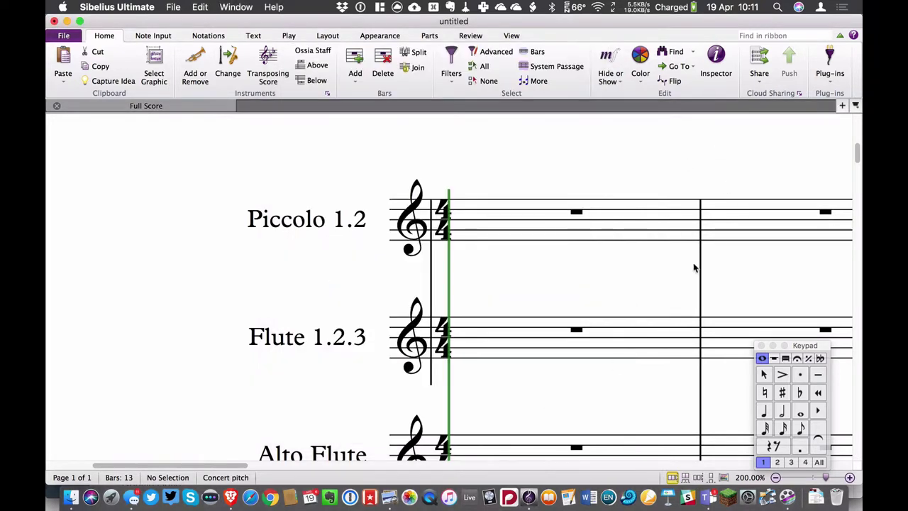
Apply the Dashed barline style from Notations > Barline to the end of bar 2.
scroll(751, 304, "right", 5)
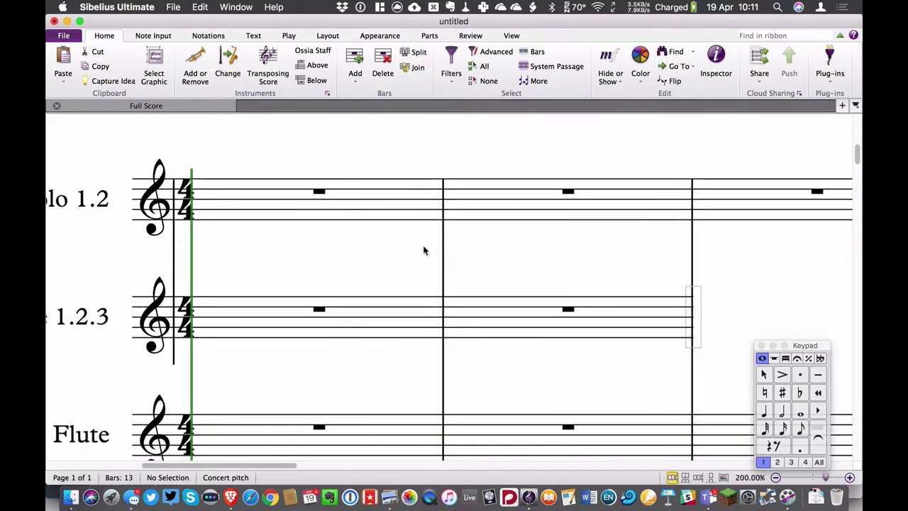
scroll(598, 276, "right", 5)
scroll(597, 275, "down", 2)
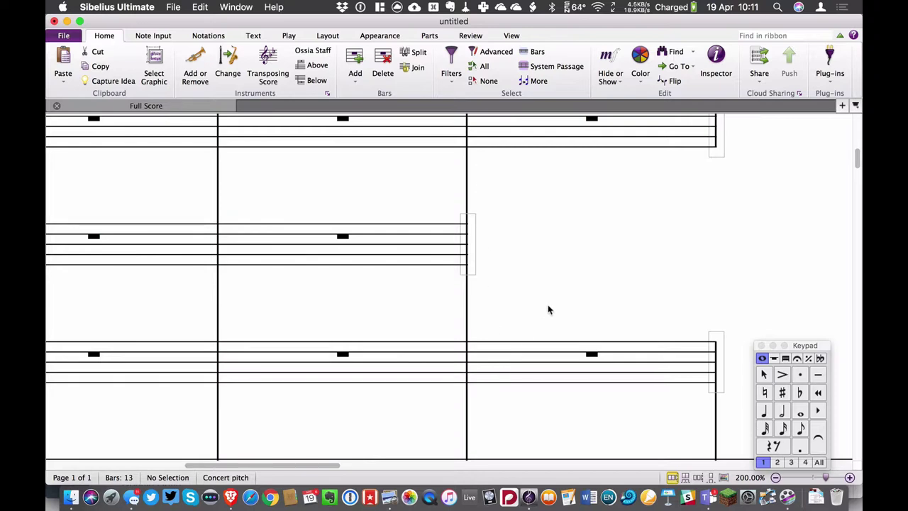
left_click(211, 39)
left_click(179, 63)
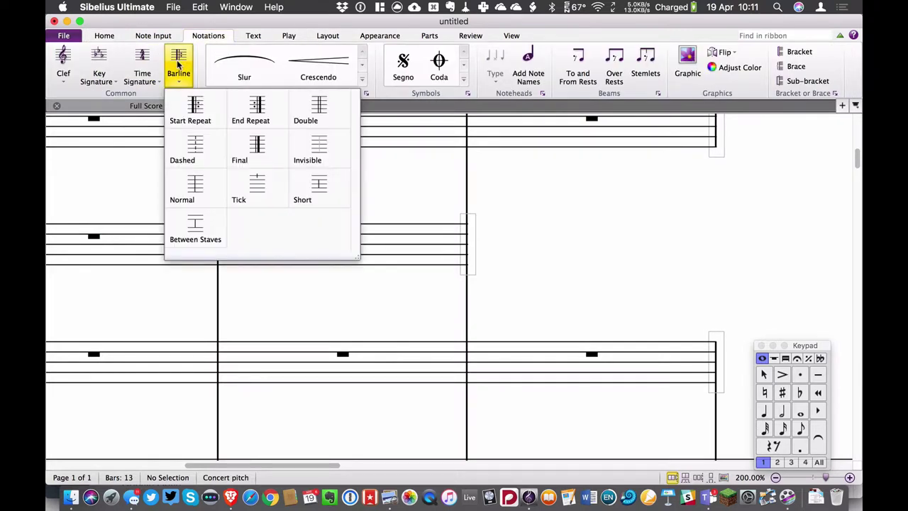
left_click(199, 156)
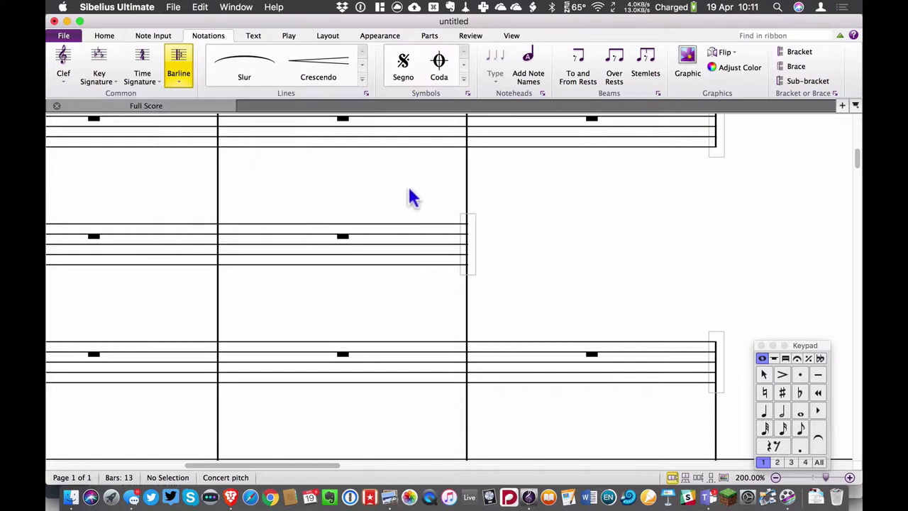
left_click(468, 183)
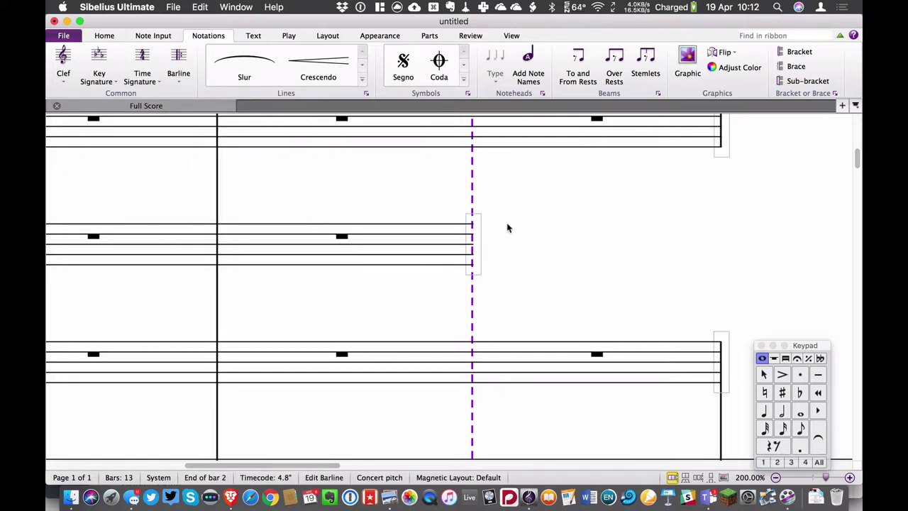
Delete the dashed barline after bar 2 to restore a normal solid barline.
scroll(507, 228, "up", 5)
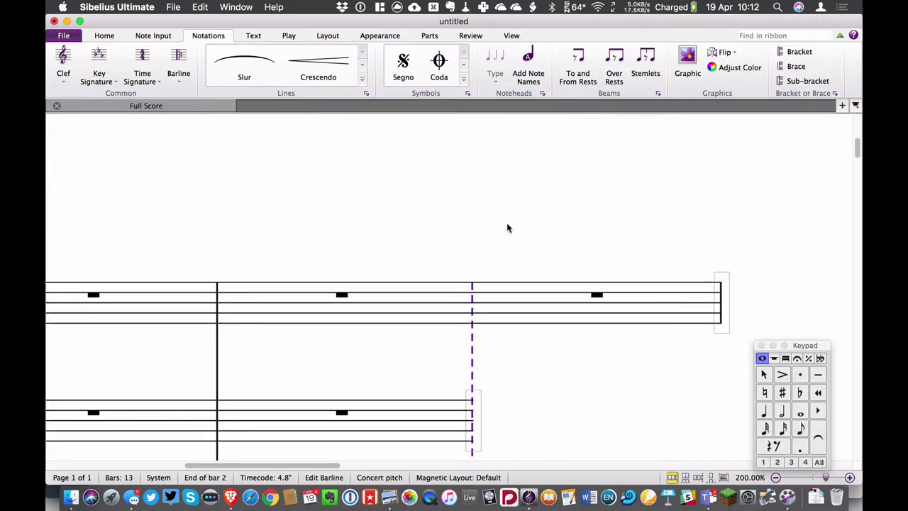
scroll(507, 228, "down", 5)
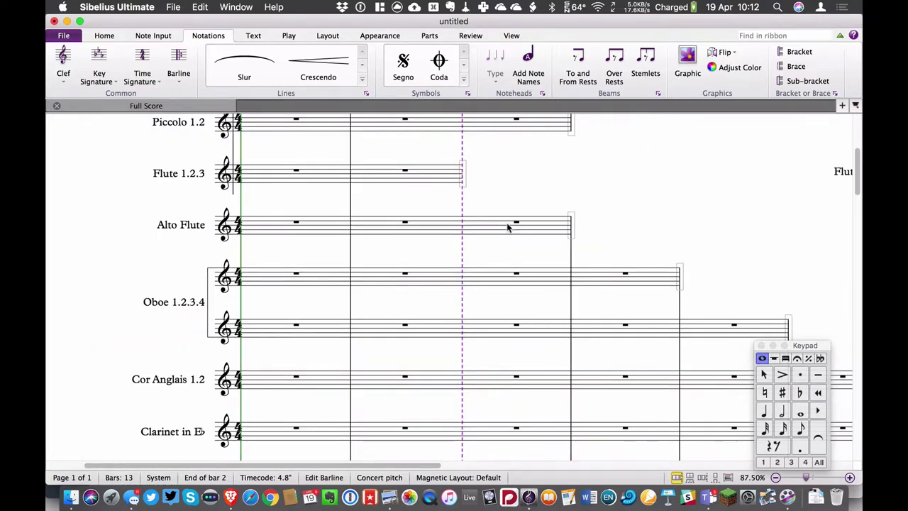
left_click(625, 186)
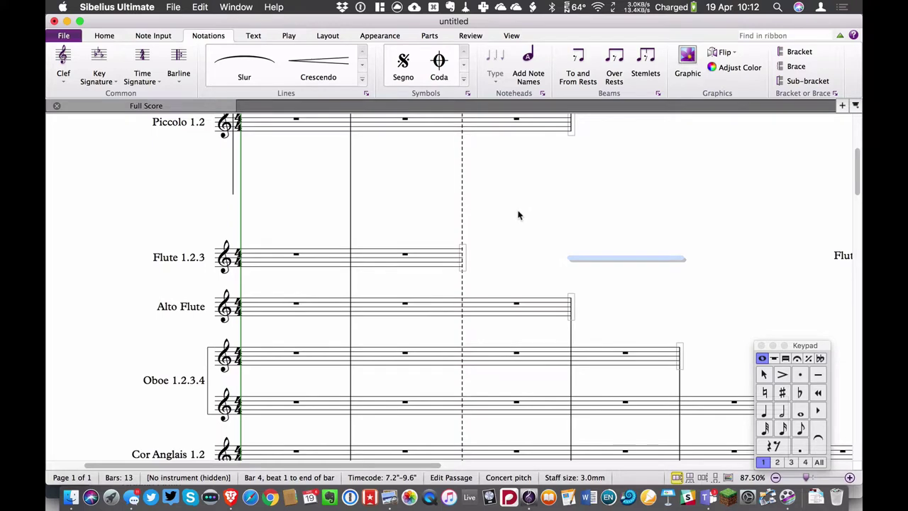
scroll(484, 215, "up", 3)
scroll(447, 266, "down", 2)
left_click(448, 266)
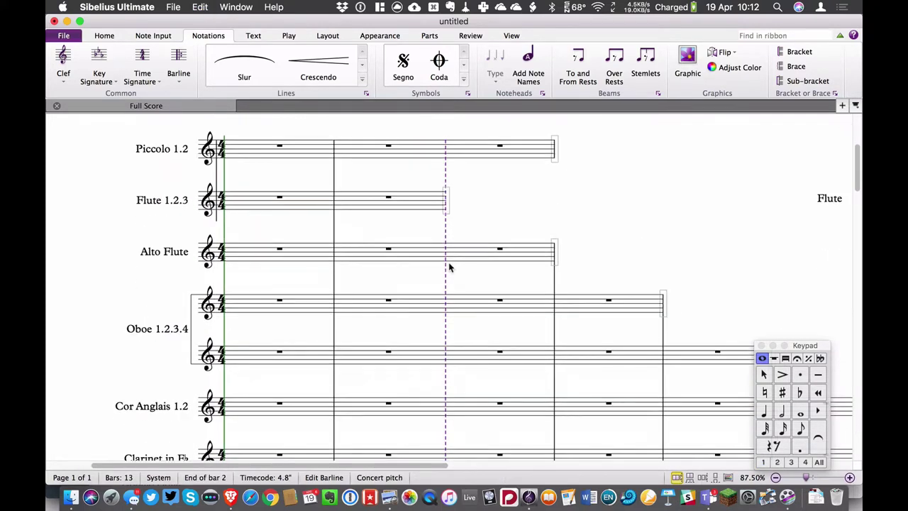
key("Delete")
left_click(497, 202)
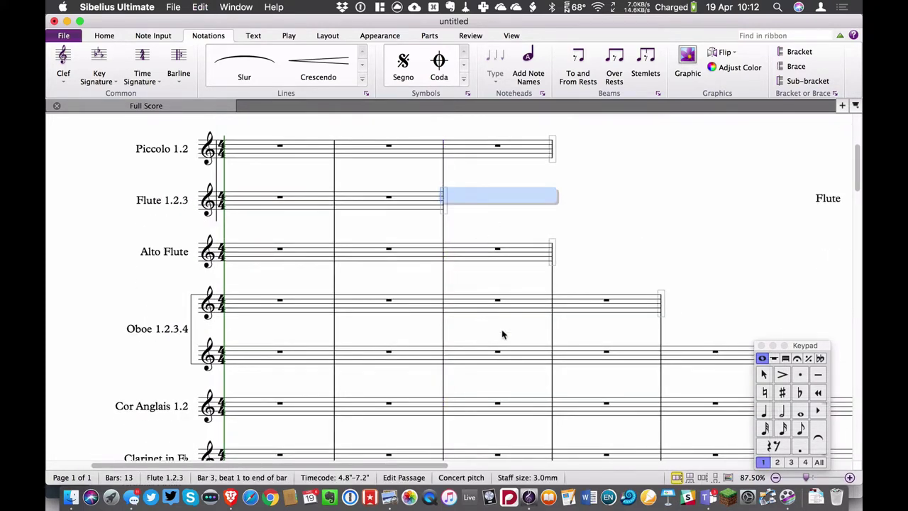
key("Escape")
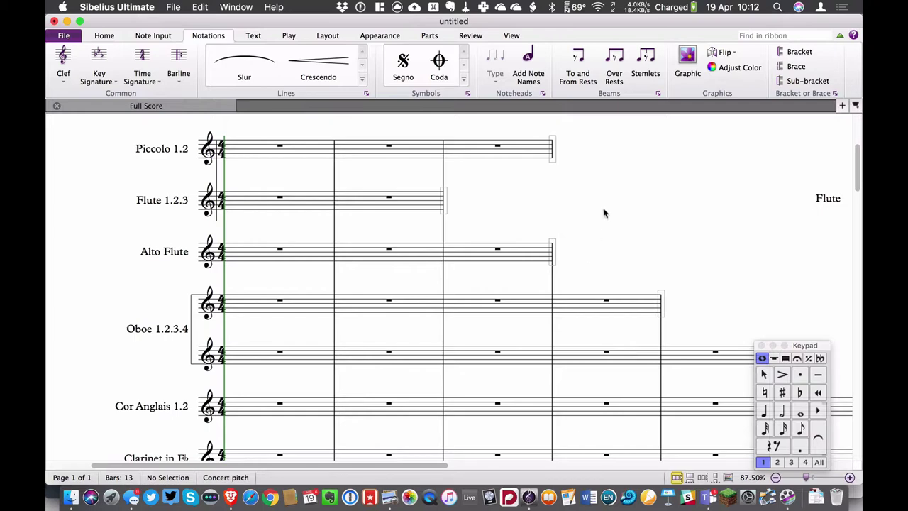
Place a vertical dashed line at the end of bar 4, extending it down and nudging it right.
key("l")
scroll(493, 239, "down", 6)
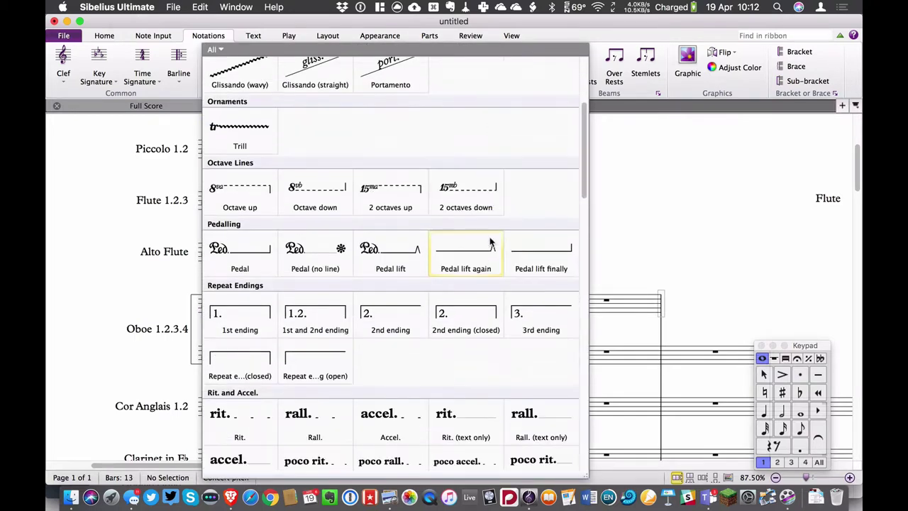
scroll(492, 240, "down", 10)
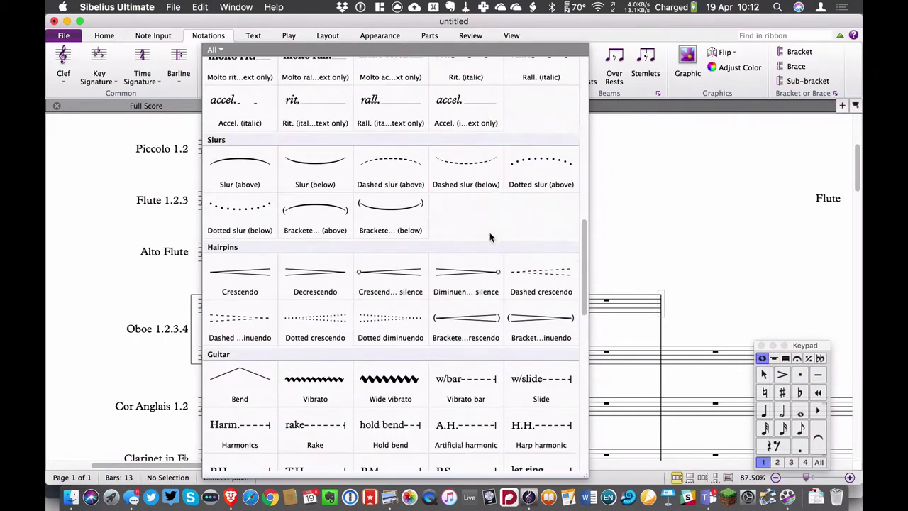
scroll(490, 237, "down", 8)
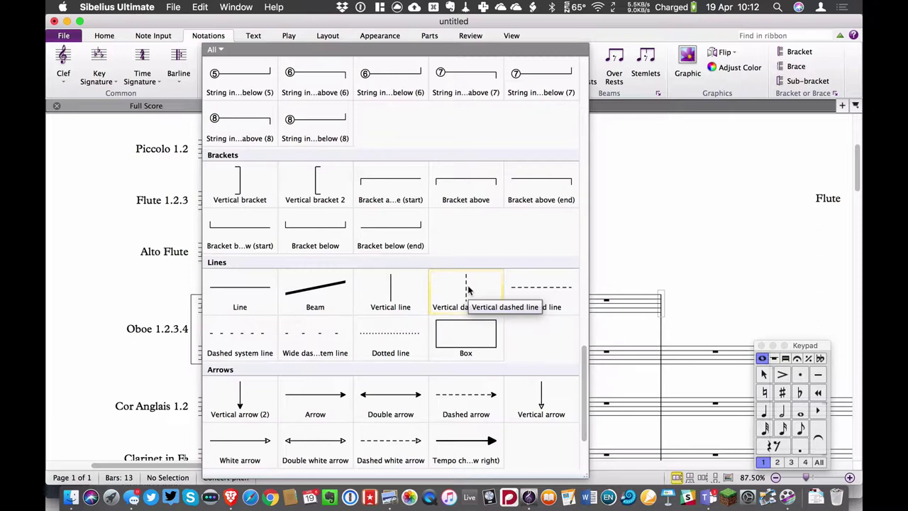
left_click(467, 289)
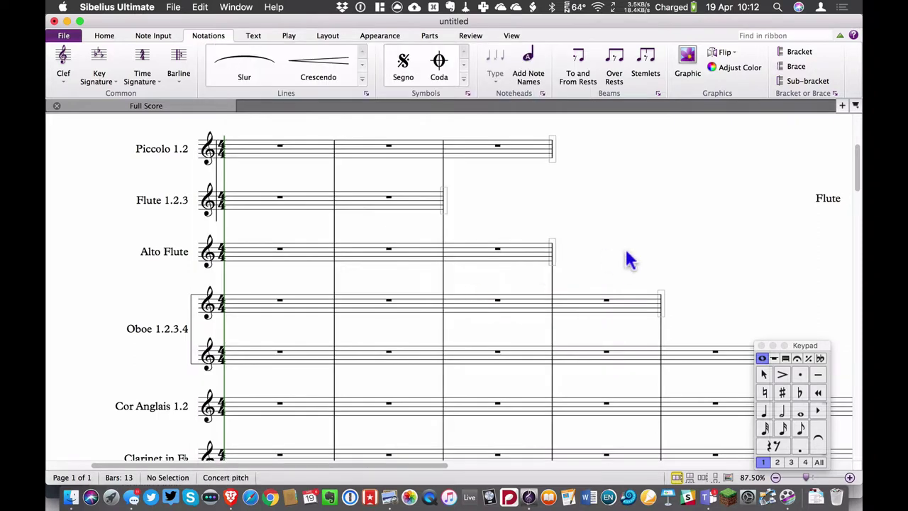
left_click(658, 206)
left_click_drag(658, 305, 662, 324)
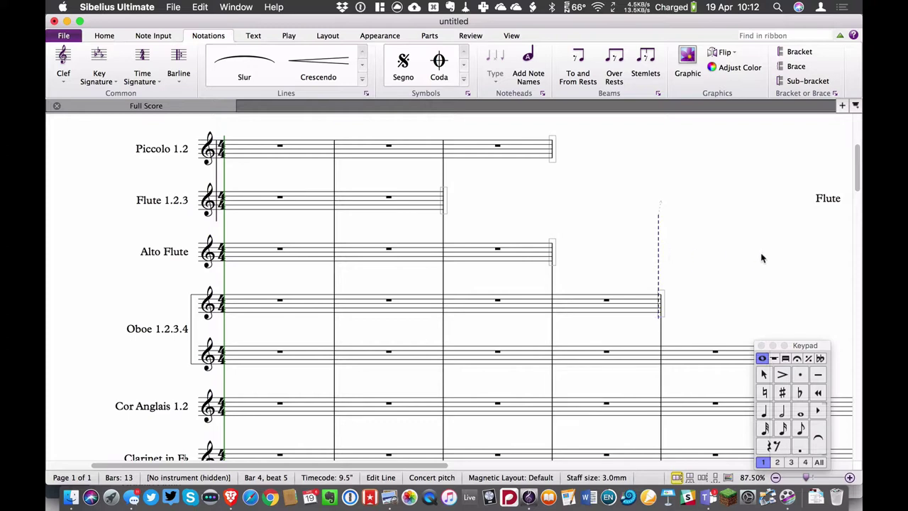
key("Right")
Zoom in to inspect the dashed line's thickness, then zoom back out and deselect it.
key("super+equal")
key("super+equal")
key("super+equal")
key("super+equal")
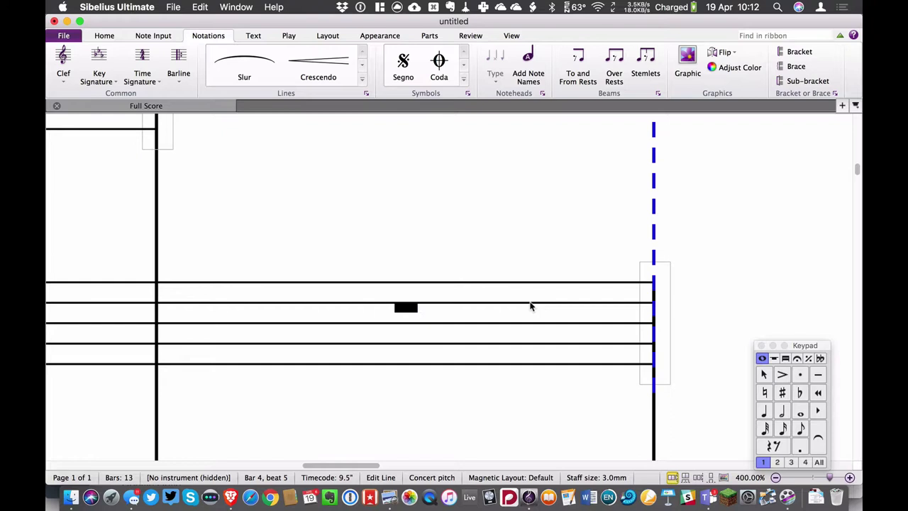
key("super+equal")
key("super+equal")
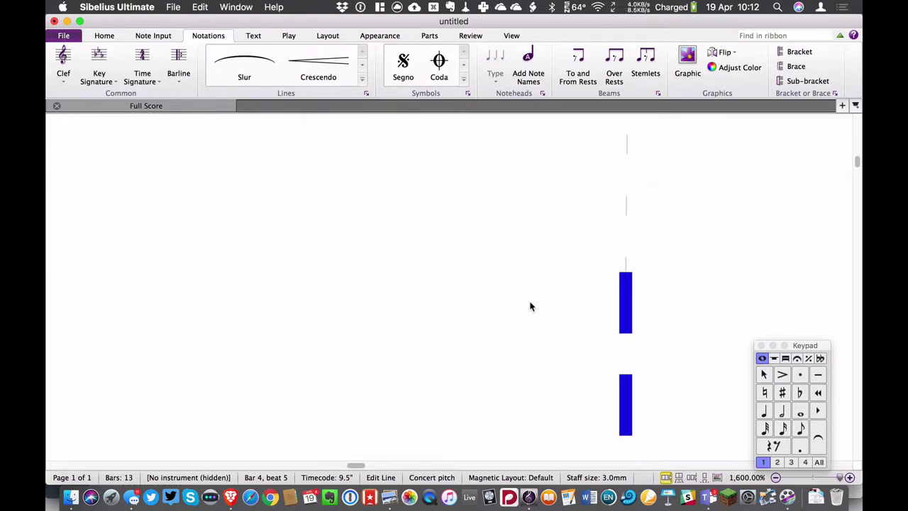
scroll(530, 306, "down", 5)
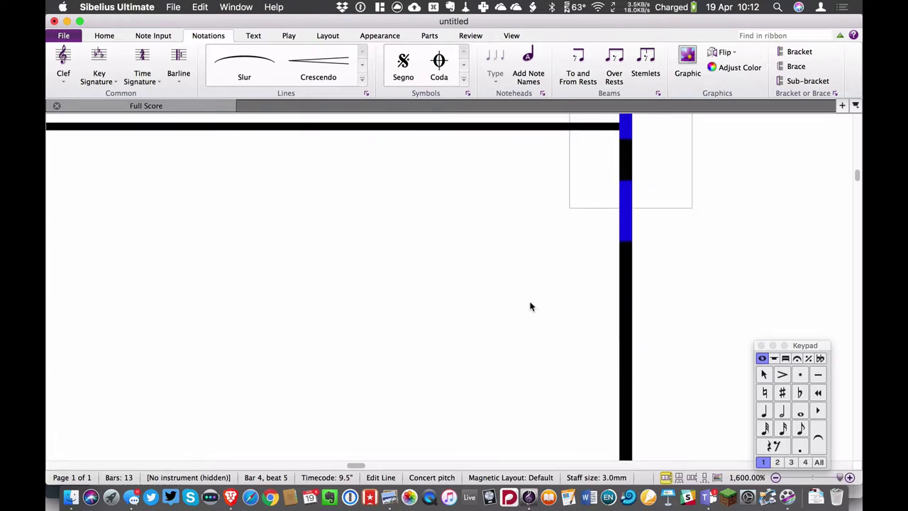
scroll(530, 306, "up", 1)
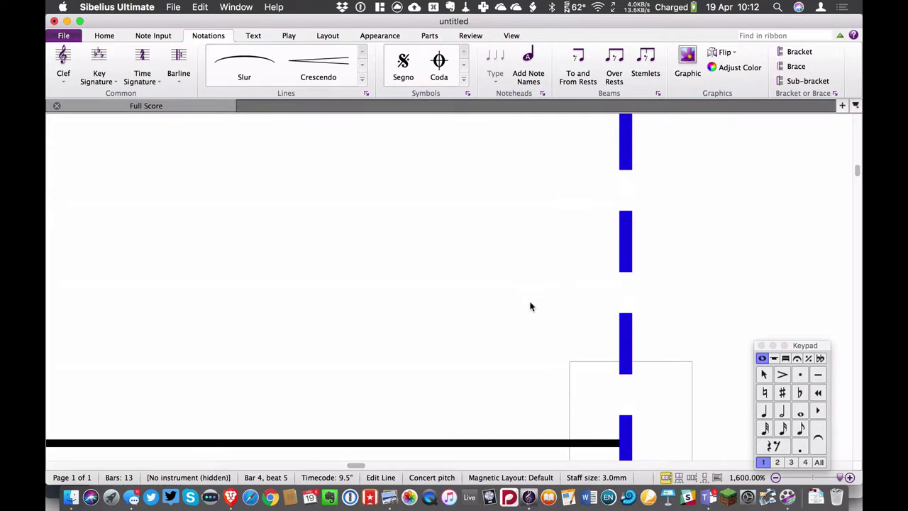
key("super+minus")
key("super+minus")
key("super+minus")
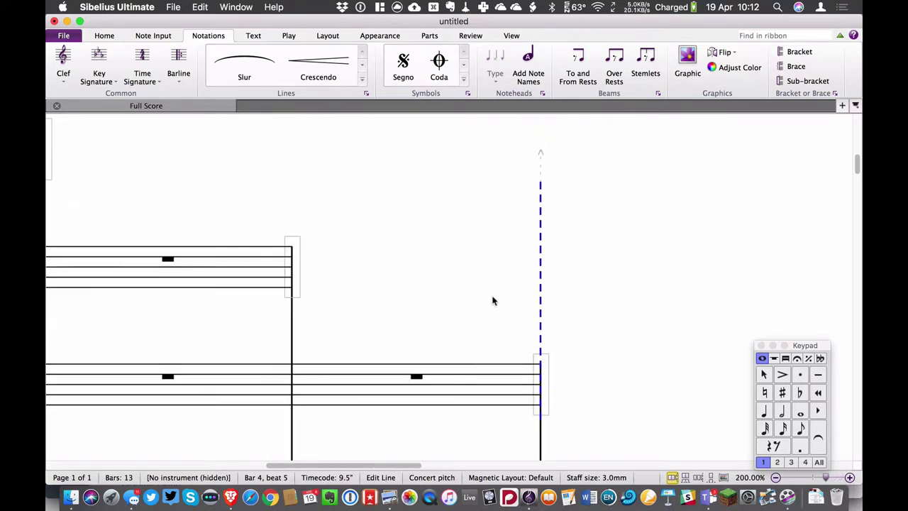
key("super+minus")
key("super+equal")
key("Escape")
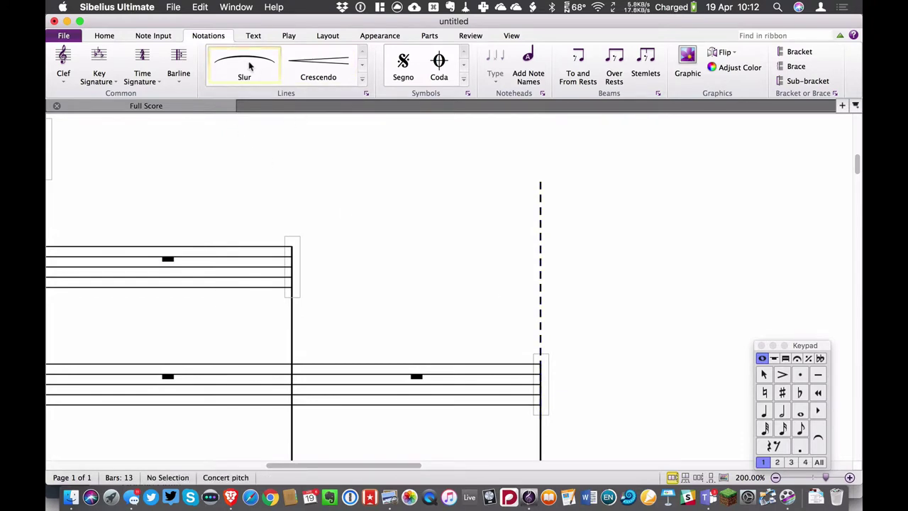
Create a new line style 'Dashed line thinner' based on Dashed line, with width 0.1.
left_click(367, 95)
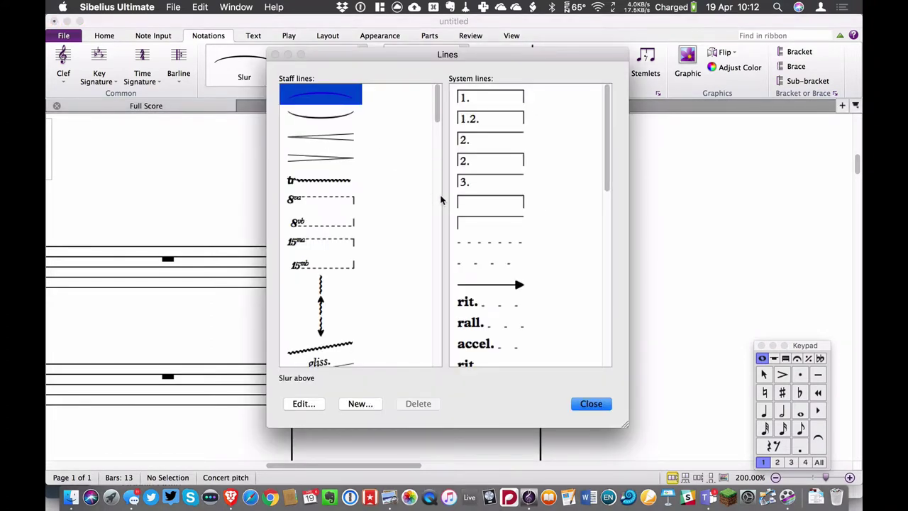
scroll(389, 228, "down", 5)
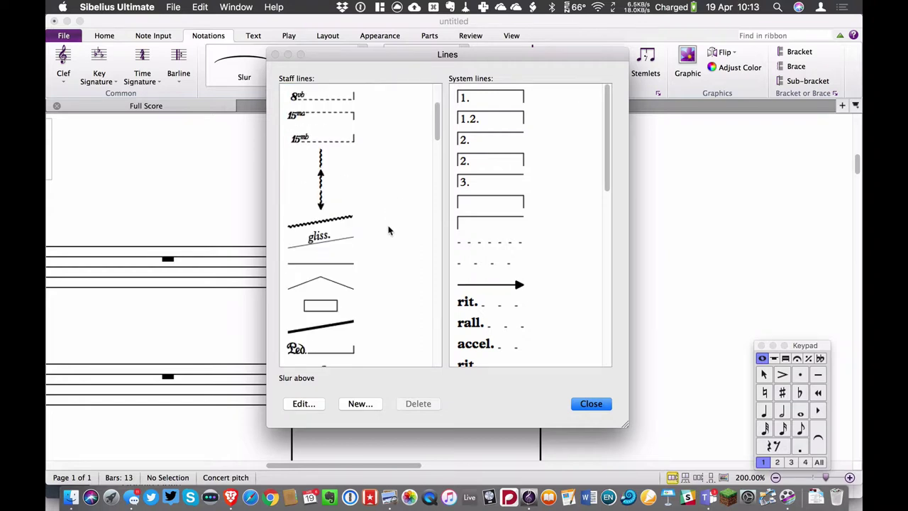
scroll(388, 231, "down", 10)
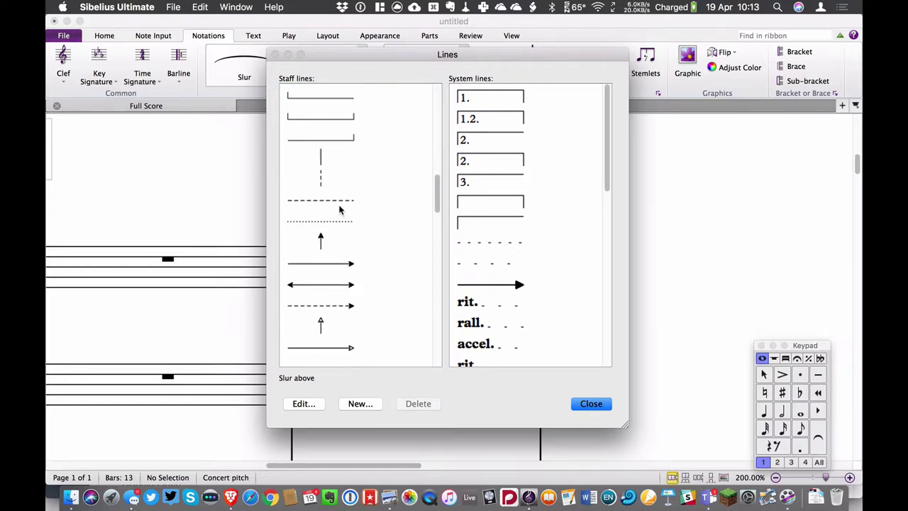
left_click(339, 206)
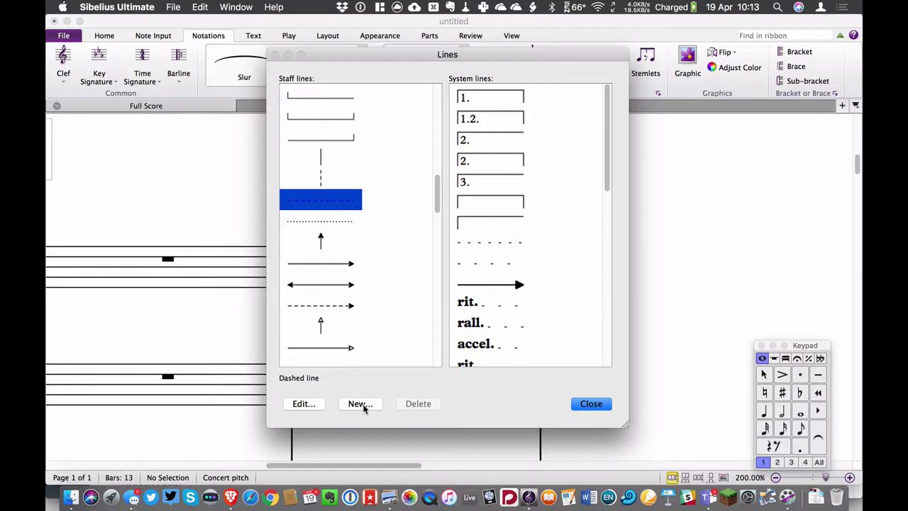
left_click(362, 406)
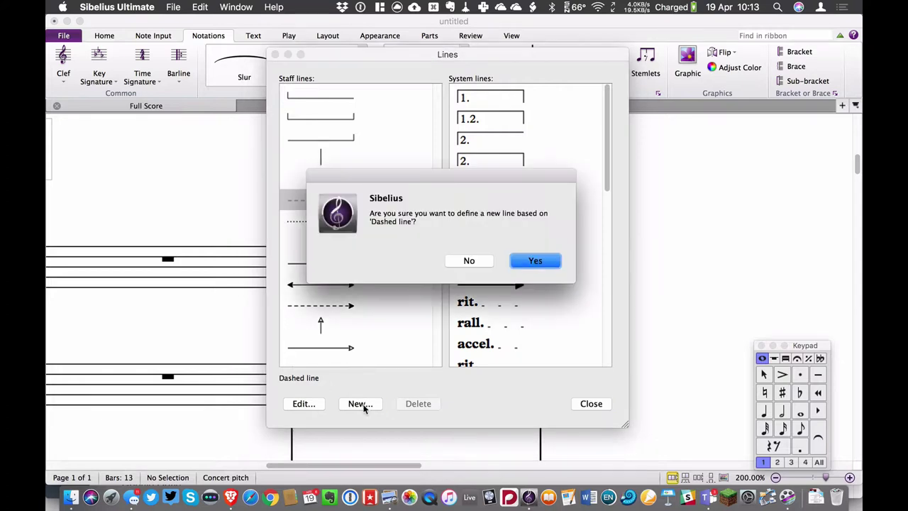
left_click(546, 264)
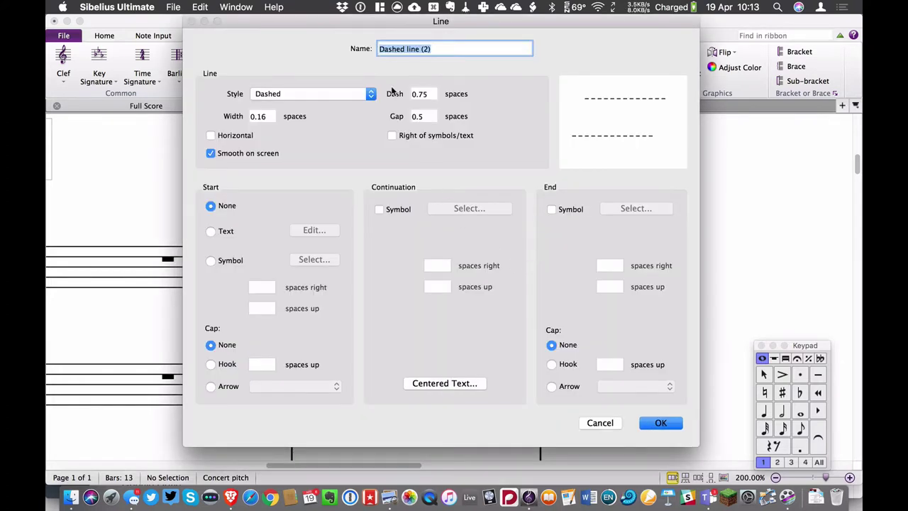
key("Right")
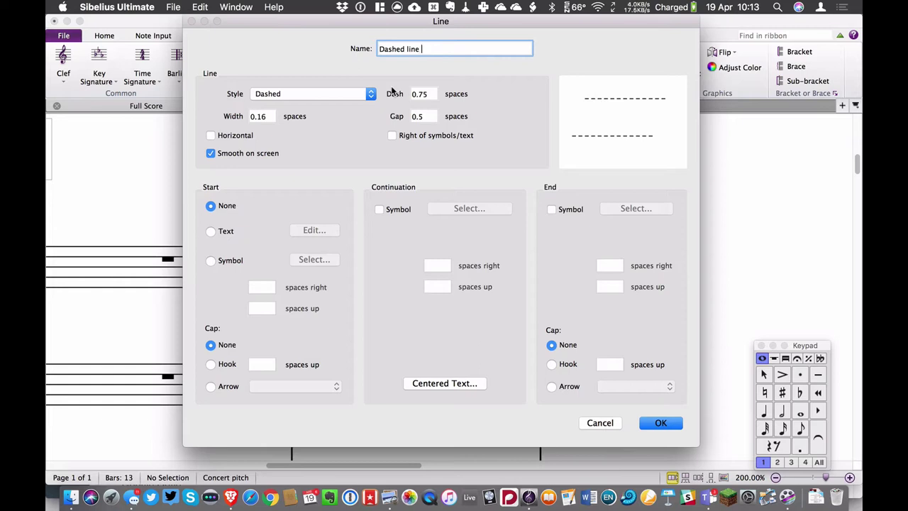
type("ner")
left_click(266, 117)
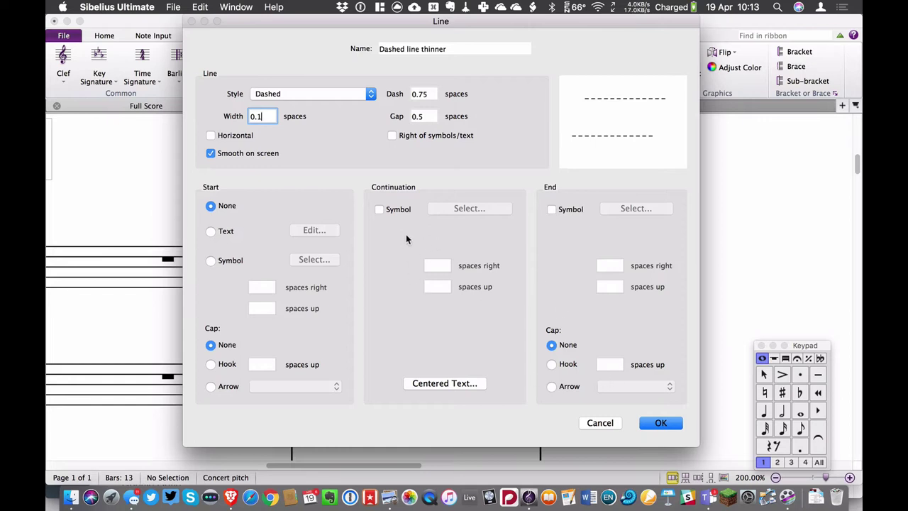
left_click(665, 422)
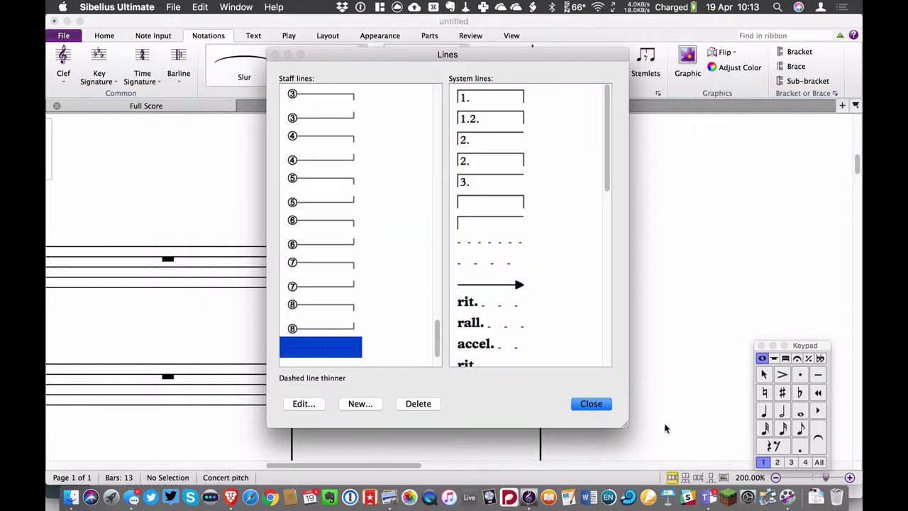
left_click(592, 405)
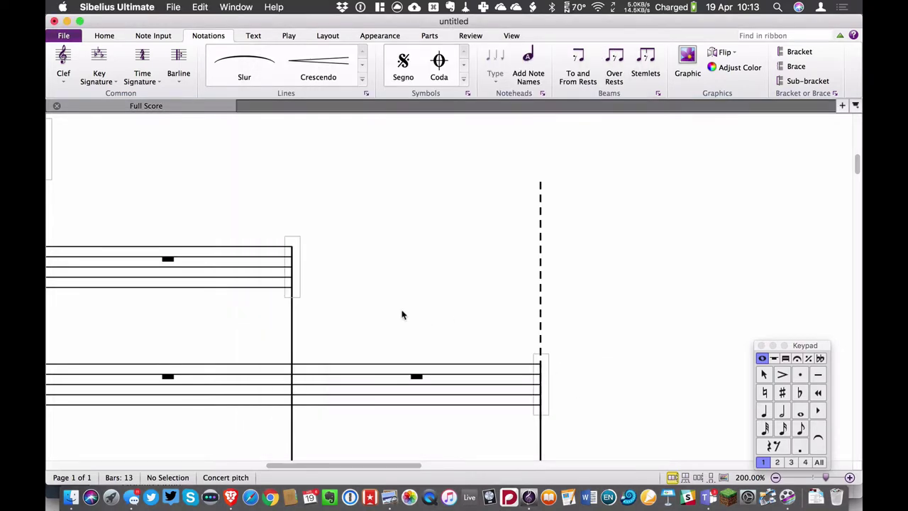
key("super+Tab")
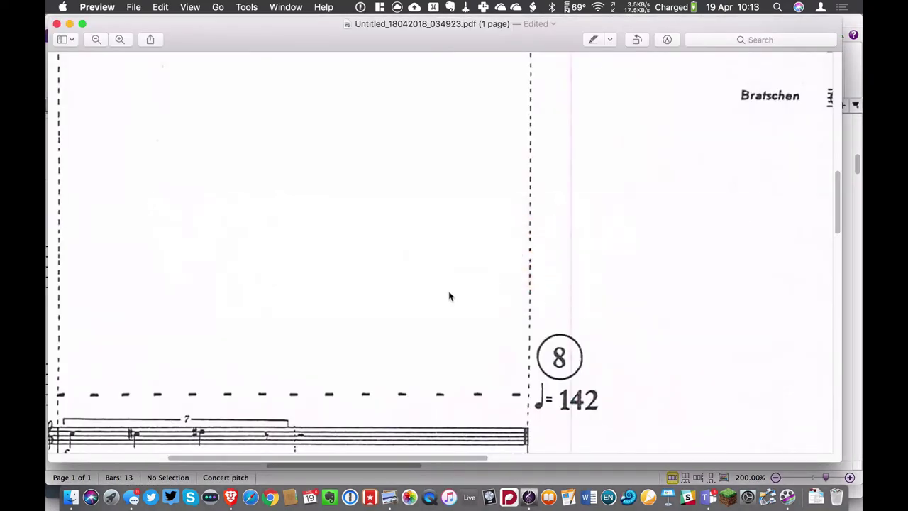
scroll(449, 297, "down", 5)
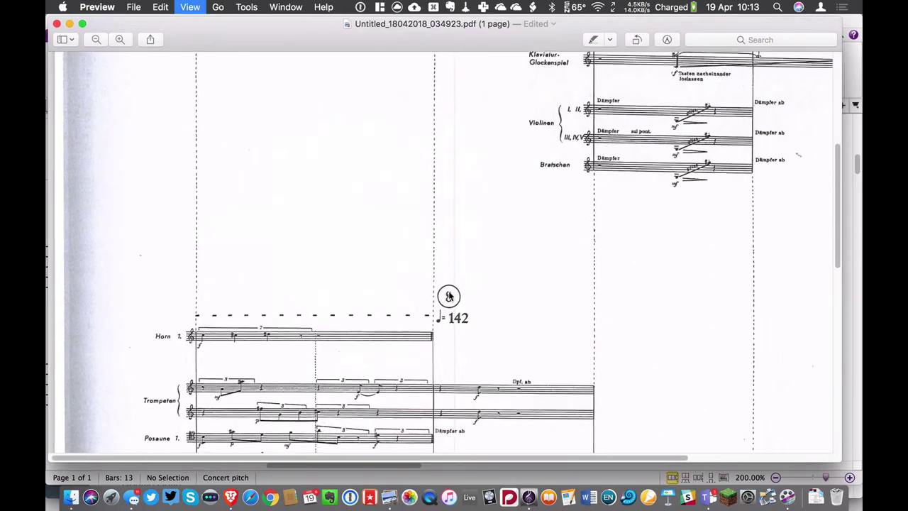
scroll(497, 297, "down", 3)
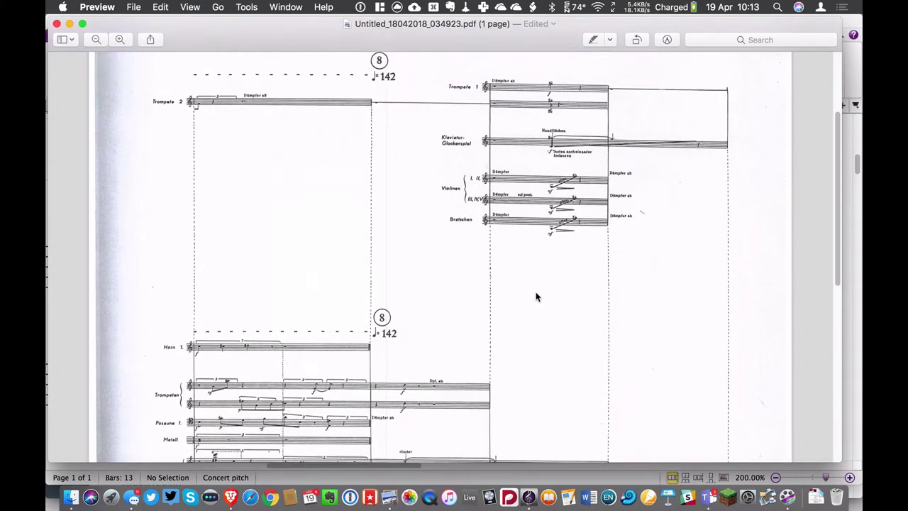
scroll(535, 296, "up", 4)
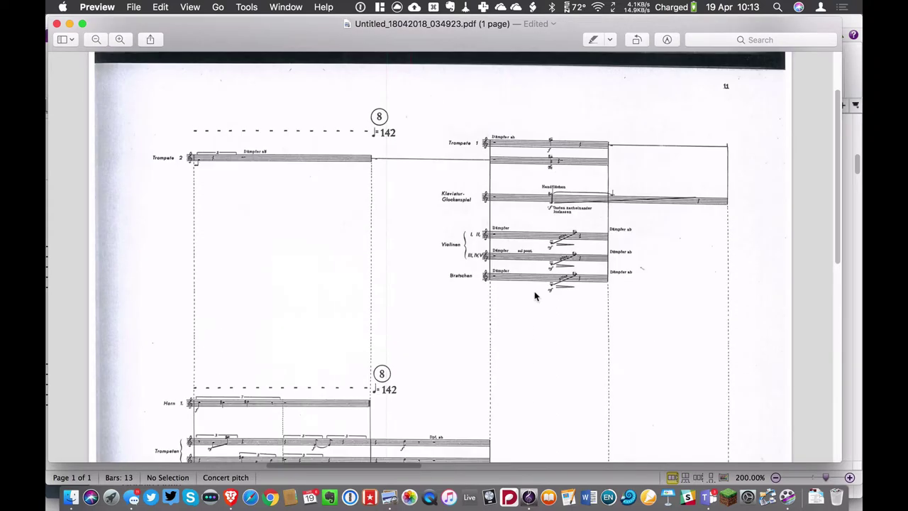
scroll(534, 291, "up", 5)
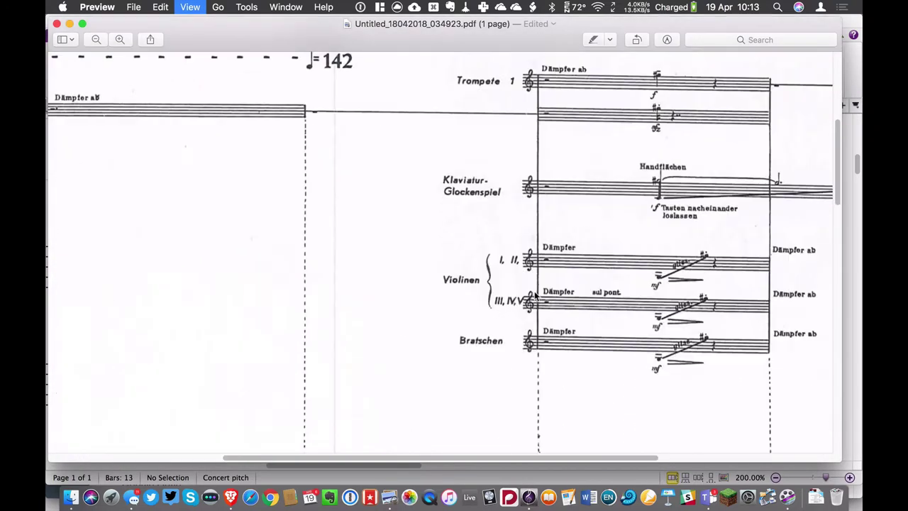
scroll(536, 296, "up", 2)
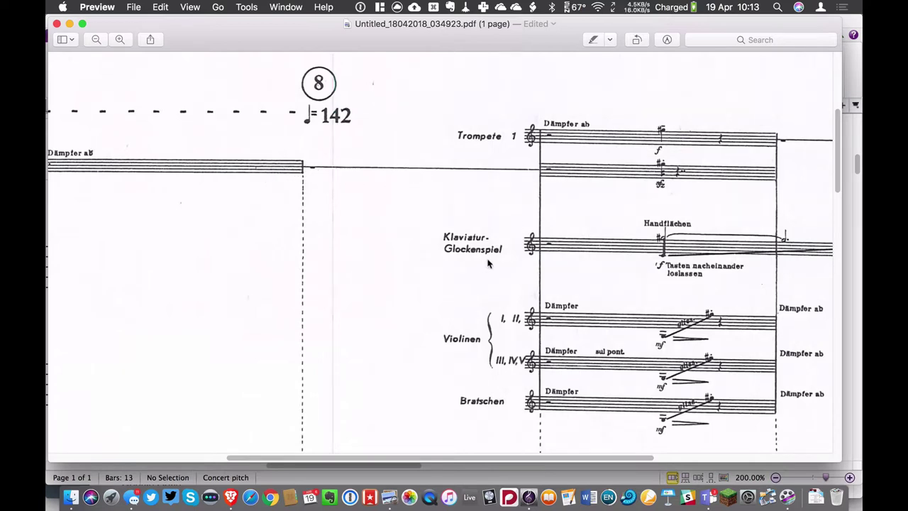
key("super+Tab")
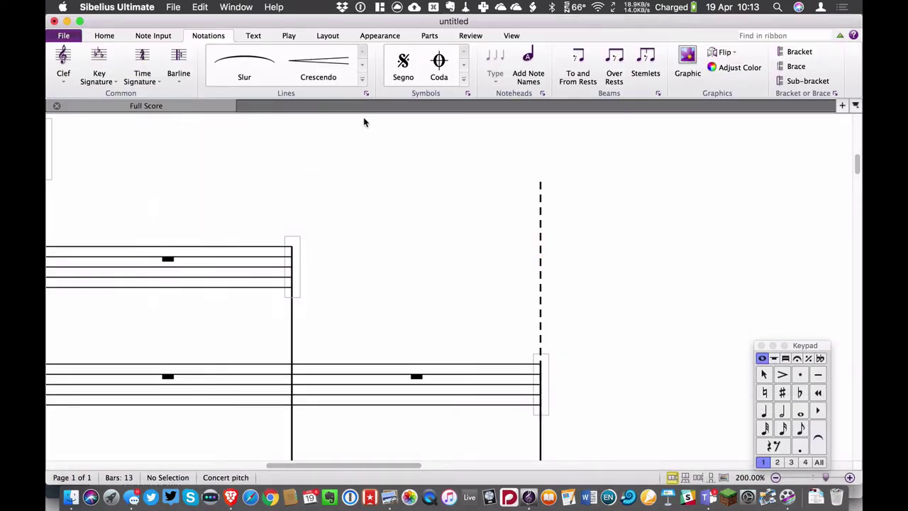
Place a Dashed line thinner line near the Alto Flute staff.
left_click(362, 79)
scroll(407, 291, "down", 10)
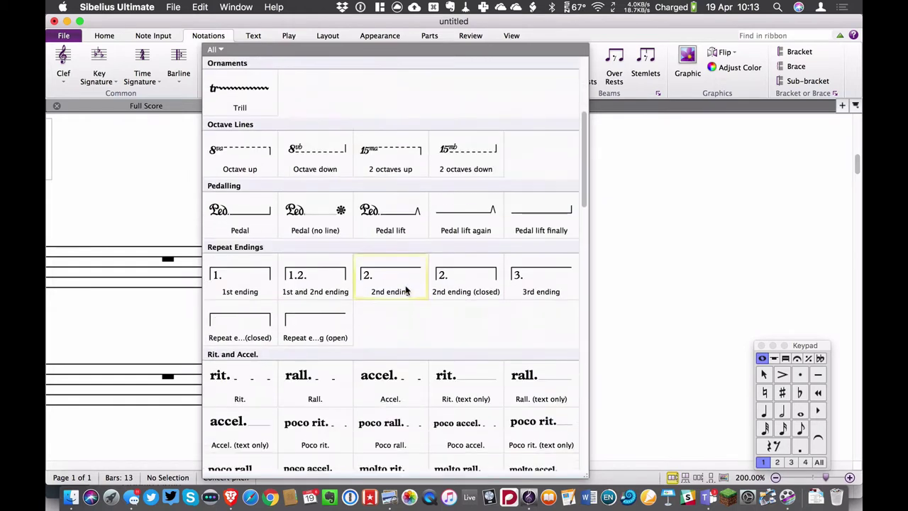
scroll(405, 286, "down", 10)
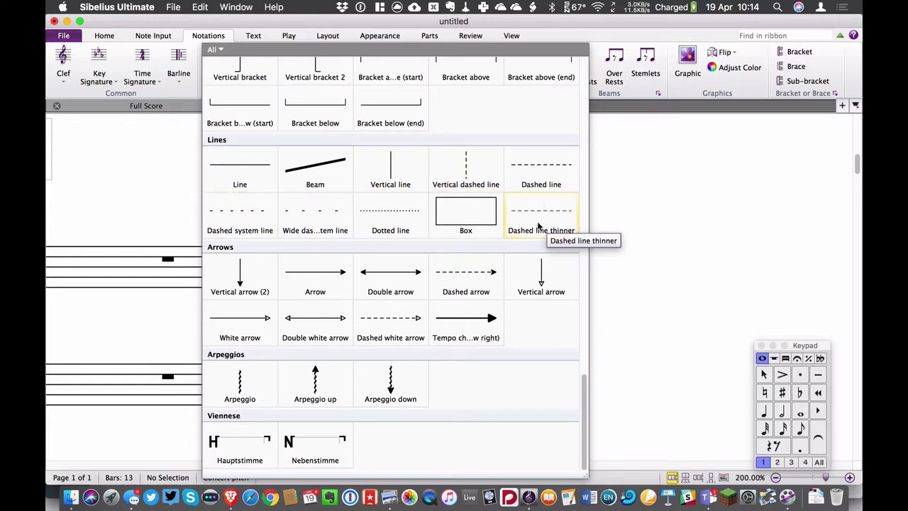
left_click(539, 224)
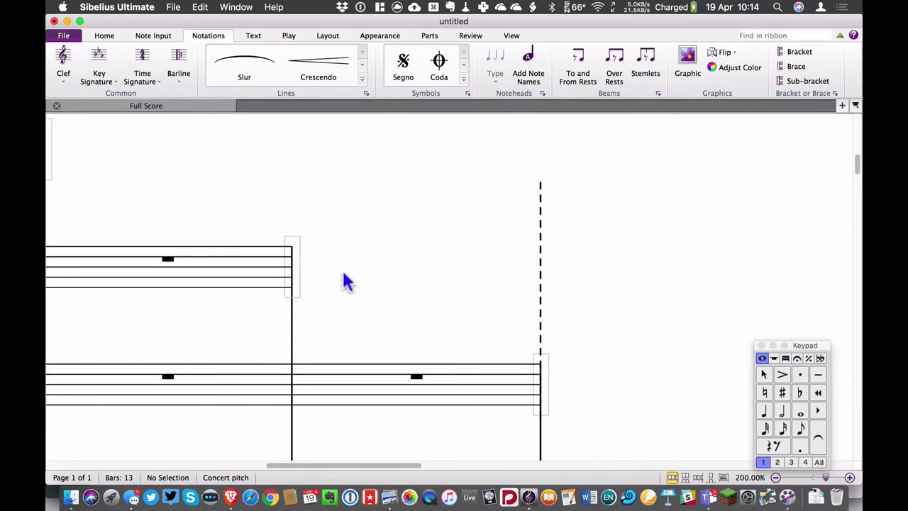
left_click(430, 254)
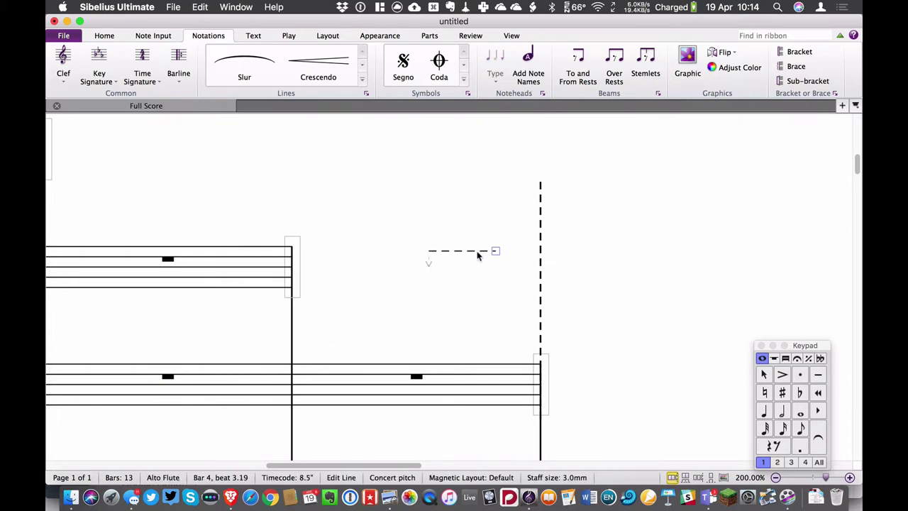
Move the dashed line to the Alto Flute's end barline after bar 3 and extend it rightward.
left_click_drag(444, 253, 298, 269)
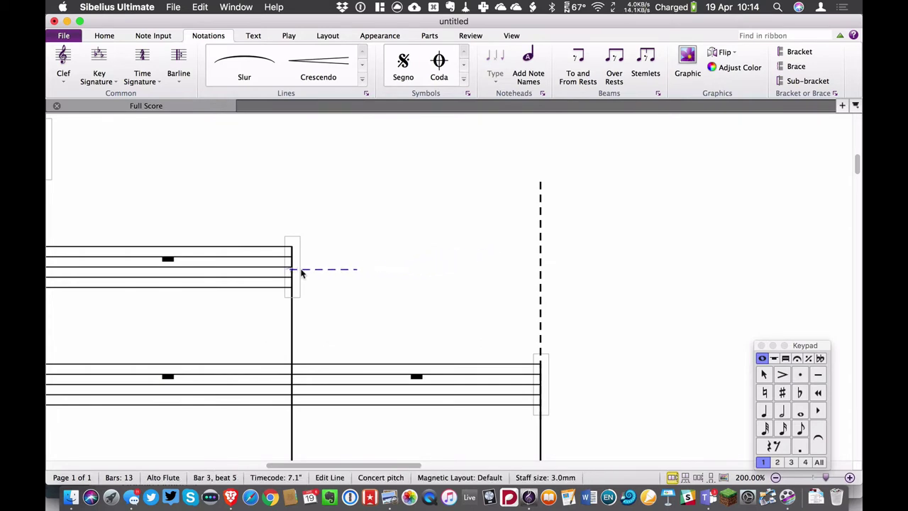
left_click(352, 269)
key("Right")
key("Right")
key("Right")
key("Right")
key("Right")
key("Right")
key("Right")
key("Right")
key("super+equal")
key("super+equal")
key("super+equal")
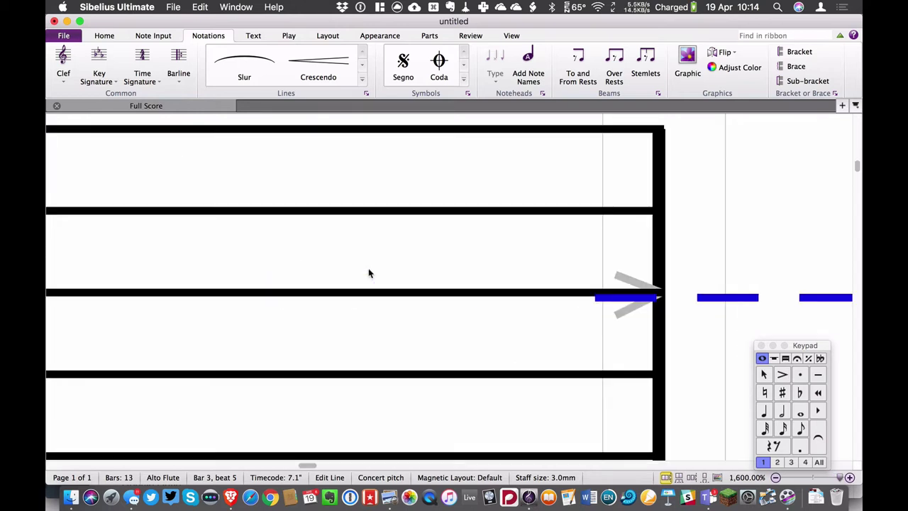
Nudge the dashed line onto the Alto Flute's middle staff line.
key("Up")
key("Up")
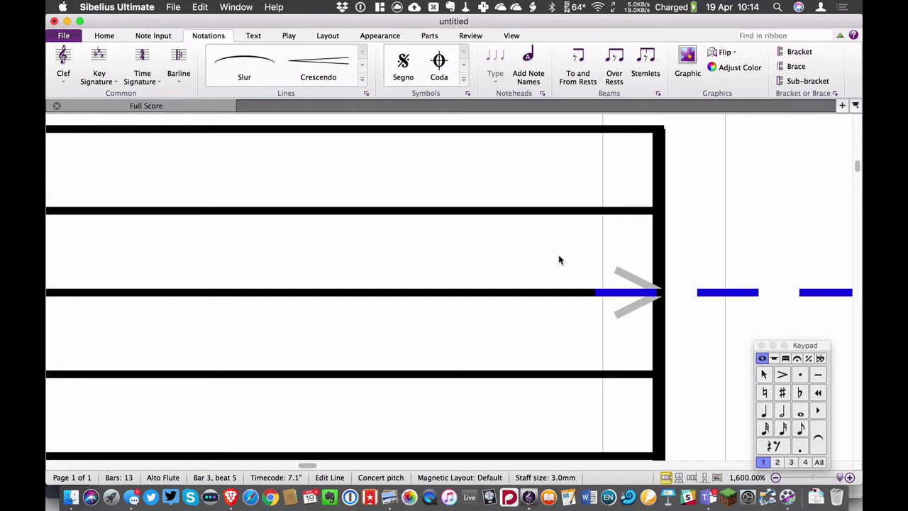
key("Down")
key("Up")
key("super+minus")
key("super+minus")
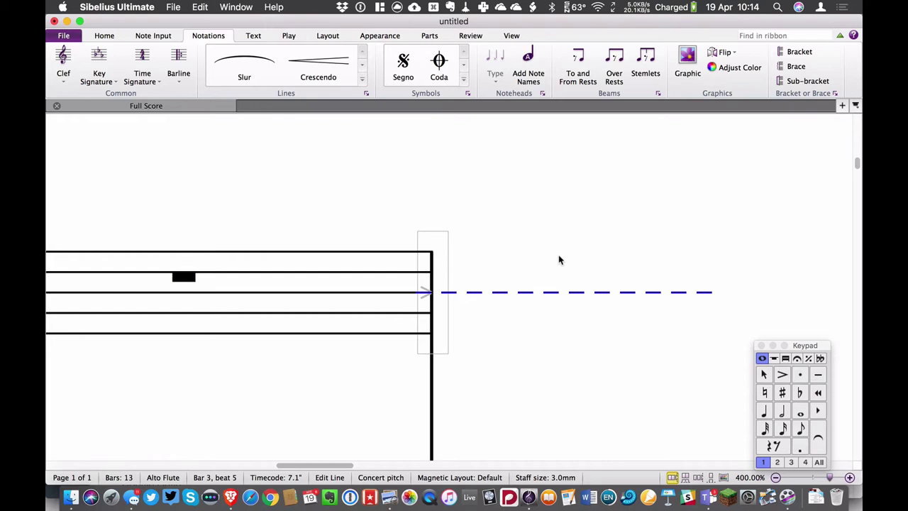
key("Escape")
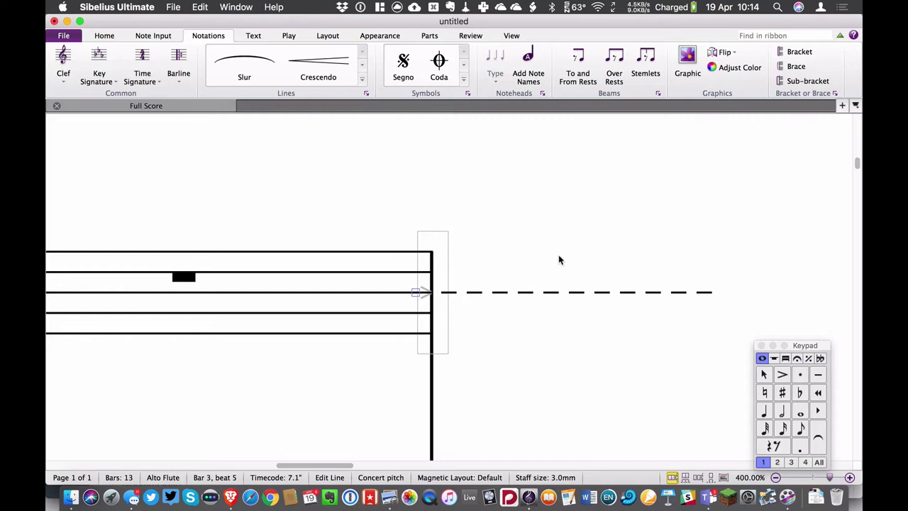
Undo and redo the line's handle moves so the dashed line stays horizontal.
key("super+z")
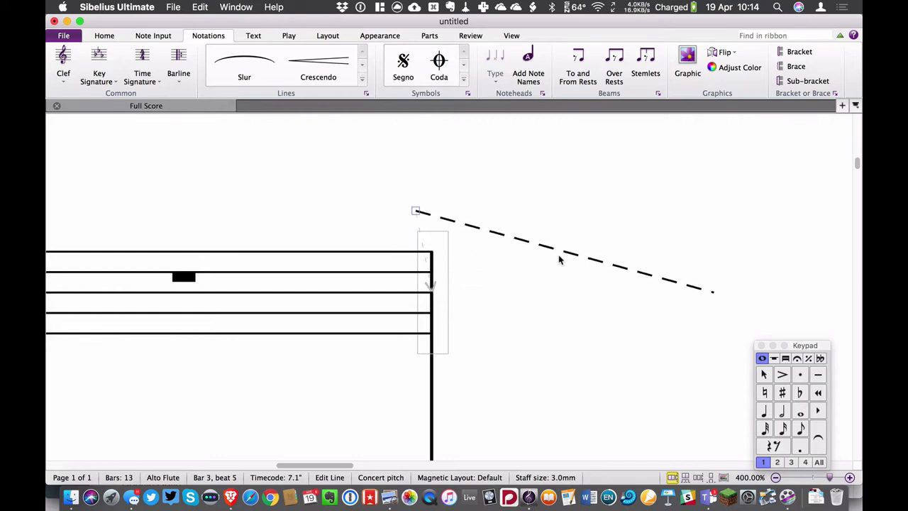
key("super+y")
key("super+z")
key("super+y")
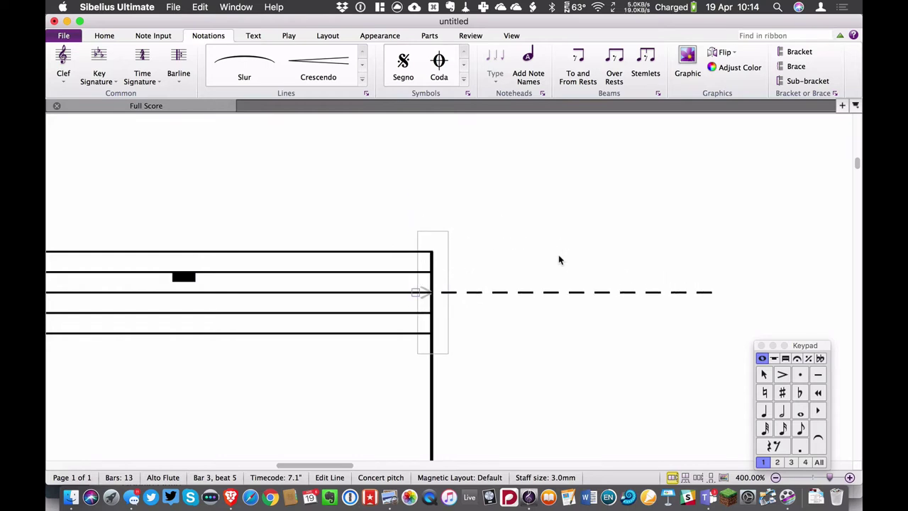
key("super+z")
key("super+y")
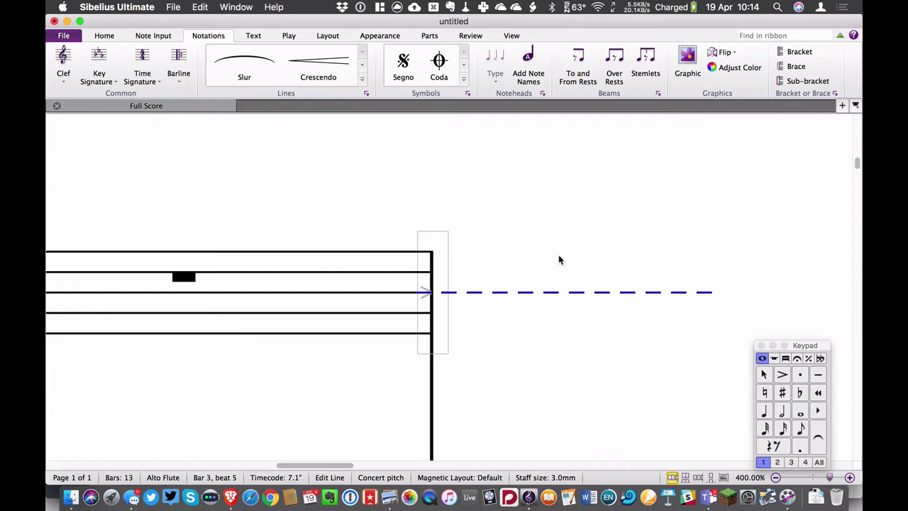
key("super+z")
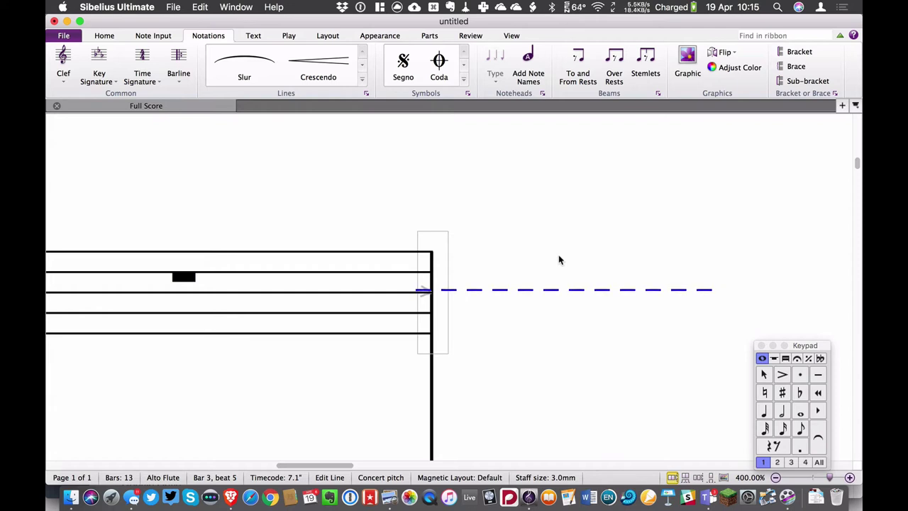
key("super+y")
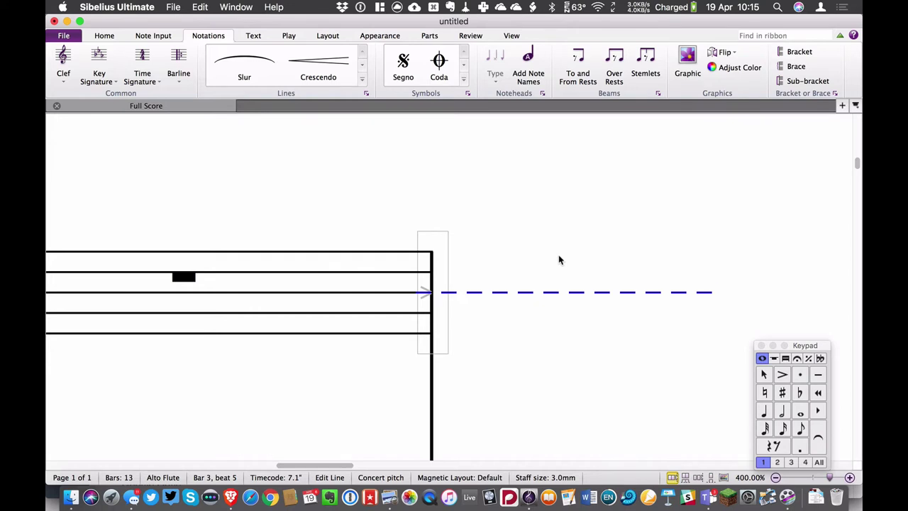
Nudge the dashed line's right end up and back so it stays level, then deselect.
key("super+z")
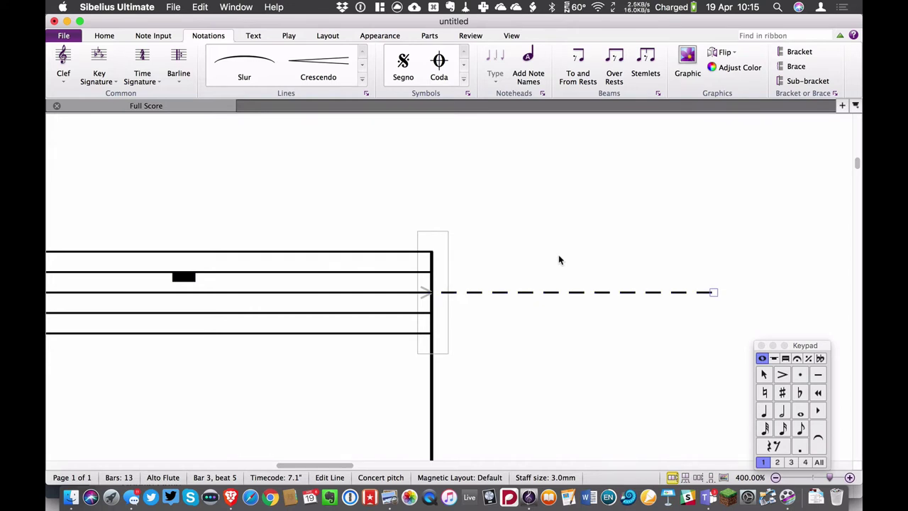
key("super+Up")
key("super+Up")
key("super+Up")
key("super+Up")
key("super+Down")
key("super+Down")
key("super+Down")
key("super+Down")
key("super+Down")
key("super+Down")
key("super+Down")
key("super+Down")
key("super+Down")
key("super+Down")
key("super+Up")
key("super+Up")
key("super+Up")
key("super+Up")
key("super+Up")
key("super+Up")
key("Escape")
Add a slur just above the far end of the Alto Flute's dashed line.
key("s")
left_click(503, 227)
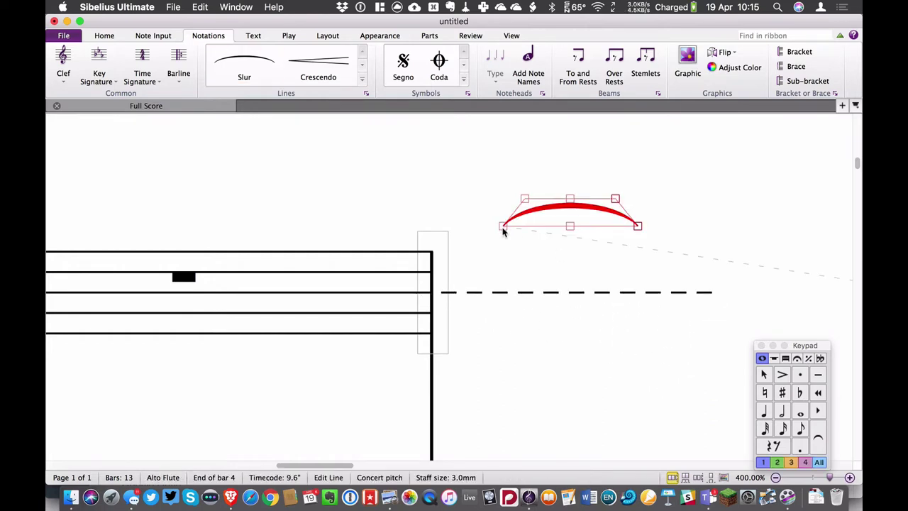
left_click(502, 227)
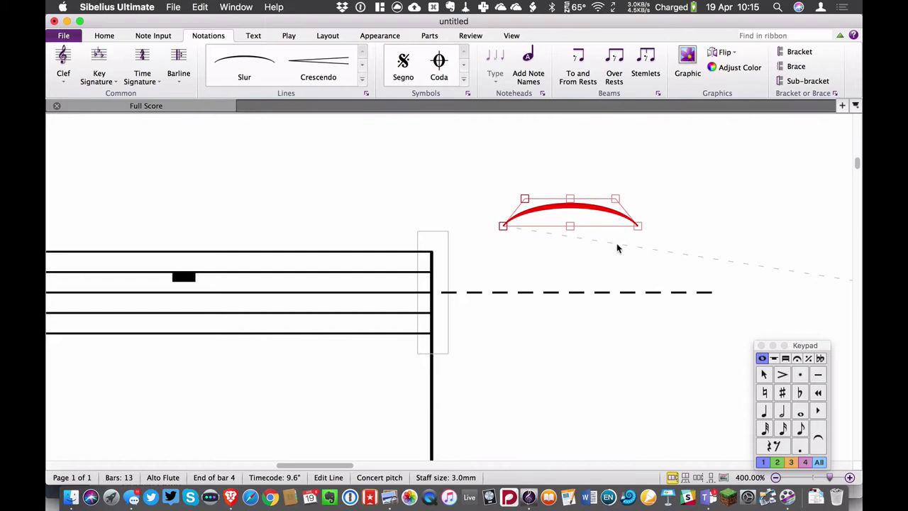
key("Escape")
Raise the slur's top middle control point to make a taller, rounder arch.
left_click(502, 227)
key("alt+Right")
key("alt+Right")
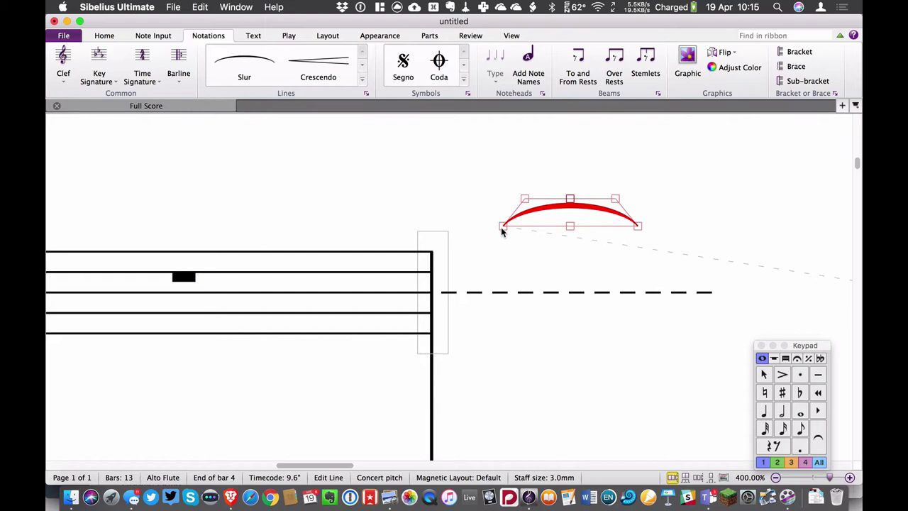
key("alt+Right")
key("alt+Right")
key("alt+Left")
key("alt+Left")
key("Up")
key("Up")
key("Up")
key("Up")
key("Up")
key("Up")
key("Up")
key("Up")
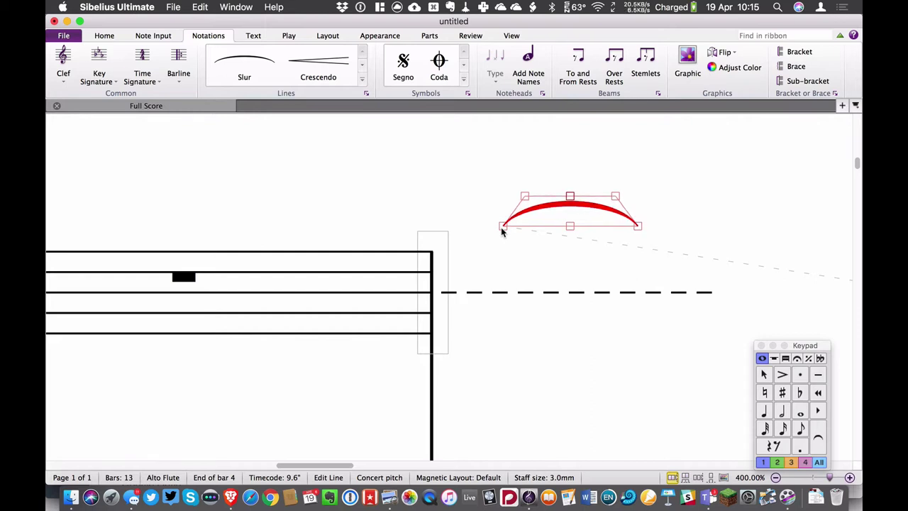
key("Down")
key("Down")
key("Down")
key("Down")
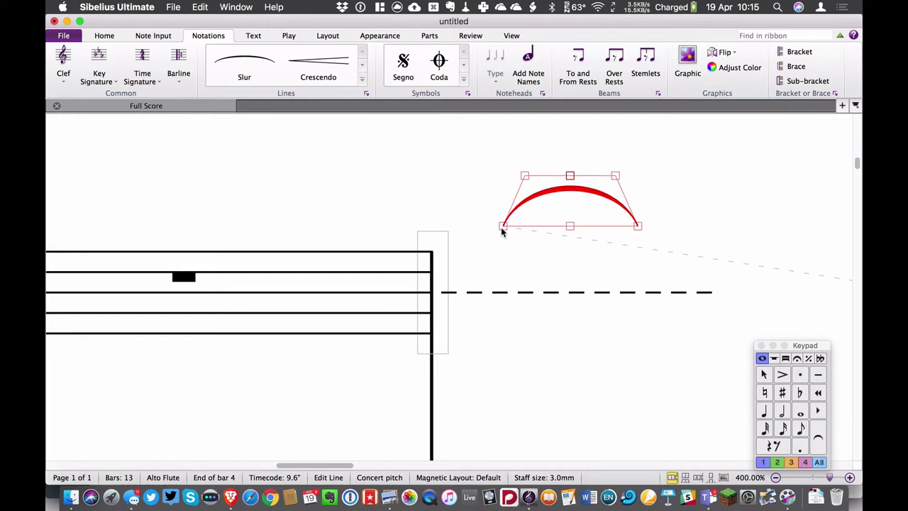
key("alt+Right")
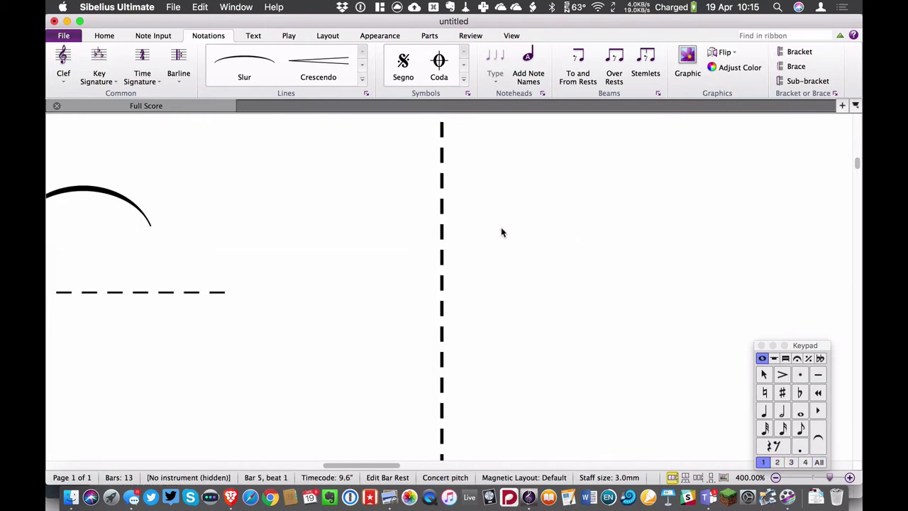
Deselect and pan the score to review the reshaped slur.
left_click(261, 239)
left_click_drag(261, 239, 461, 275)
scroll(461, 275, "down", 6)
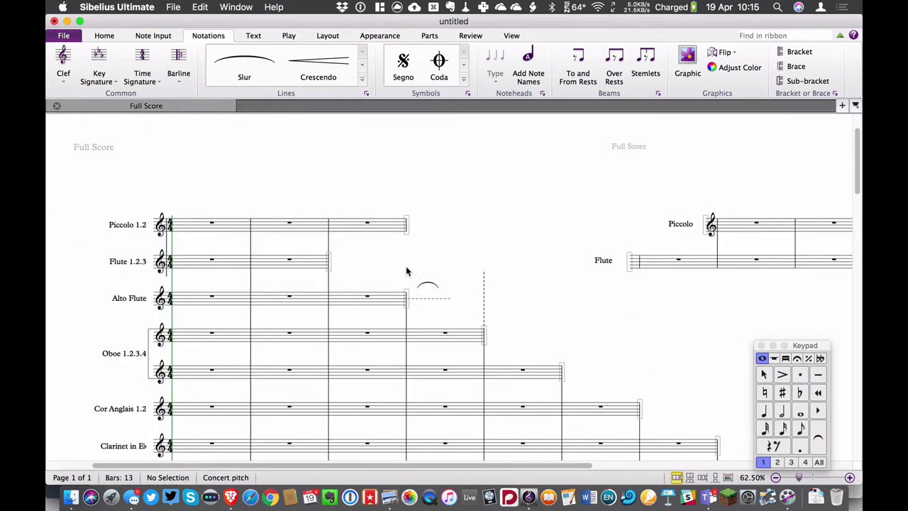
key("super+Tab")
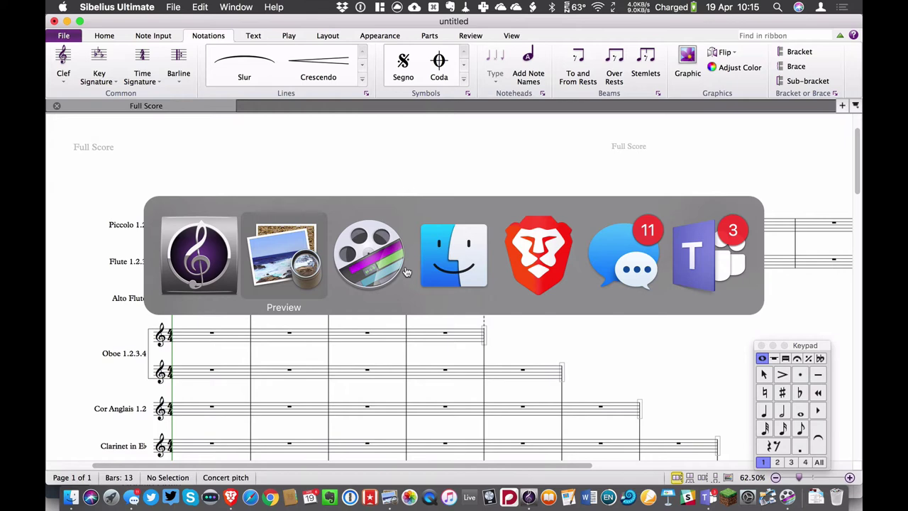
Zoom out the reference PDF in Preview and scroll to Trompete 2's dashed line at rehearsal mark 8.
left_click(276, 258)
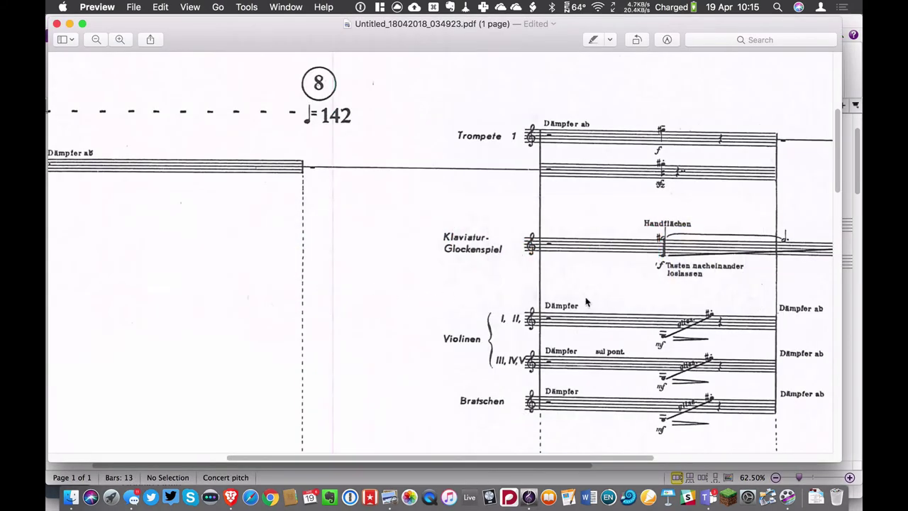
scroll(585, 297, "down", 2)
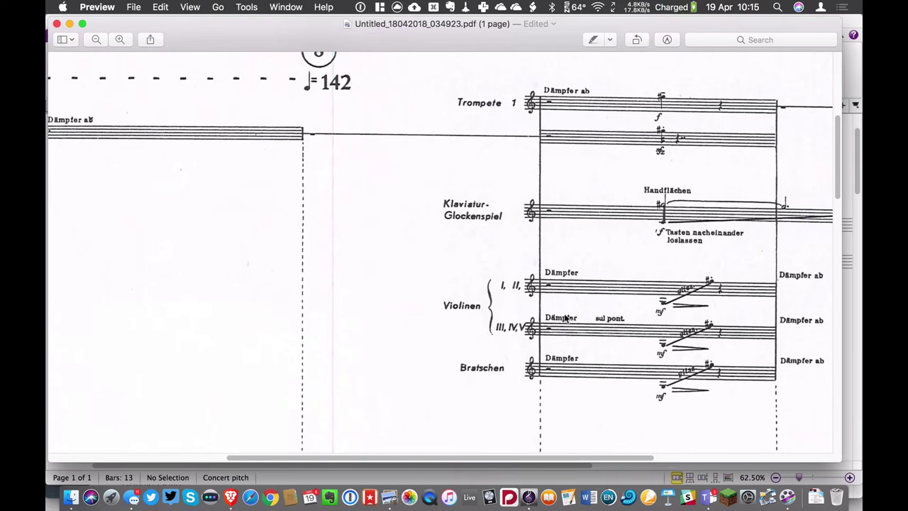
scroll(514, 329, "down", 4)
scroll(521, 325, "up", 6)
scroll(522, 325, "up", 1)
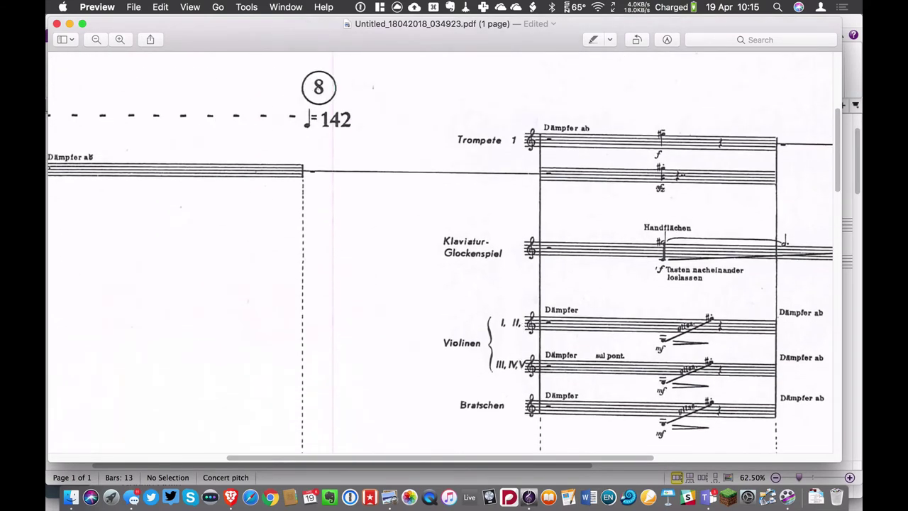
key("super+minus")
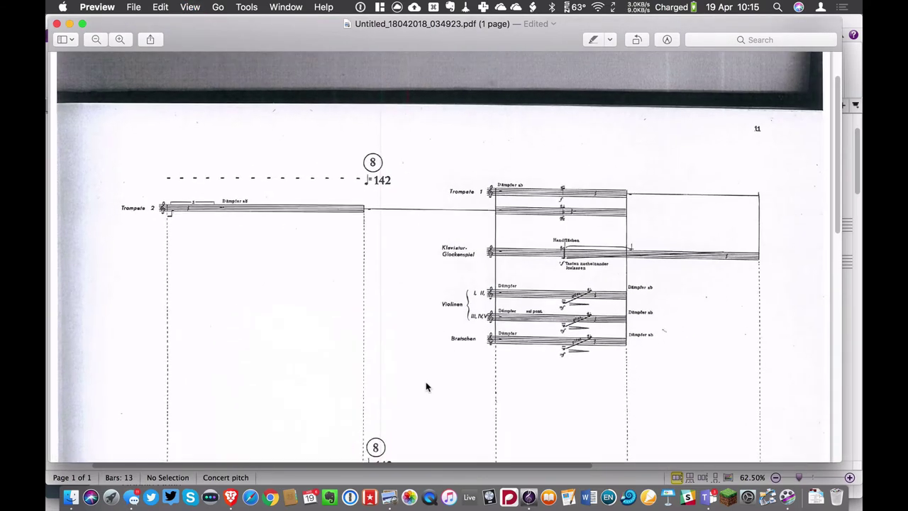
scroll(428, 383, "down", 3)
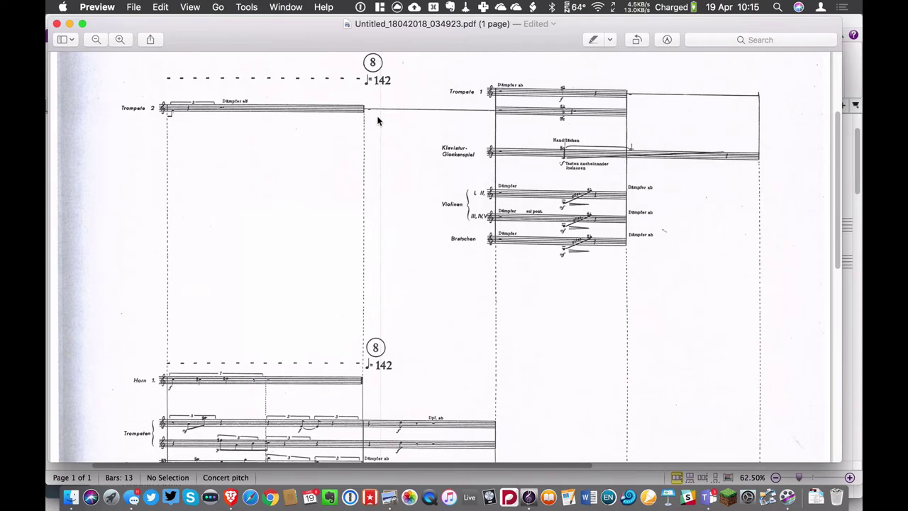
scroll(376, 113, "up", 1)
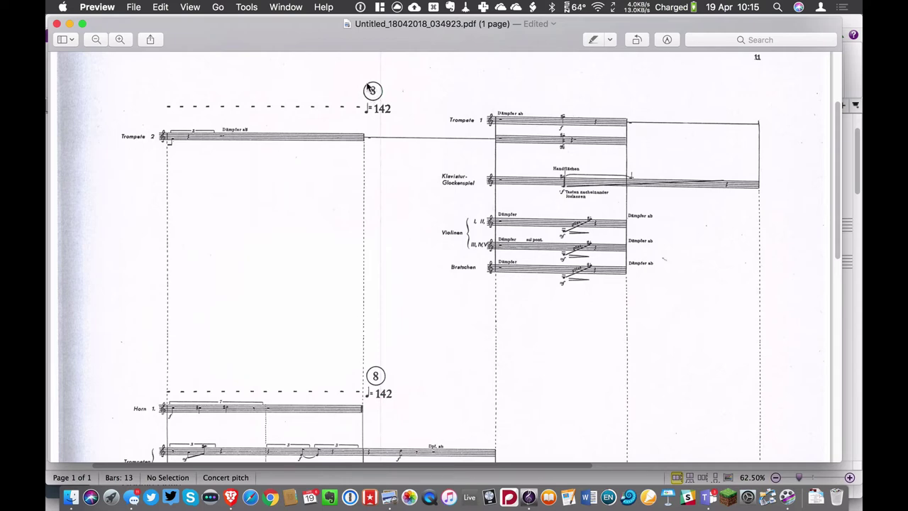
scroll(396, 248, "down", 5)
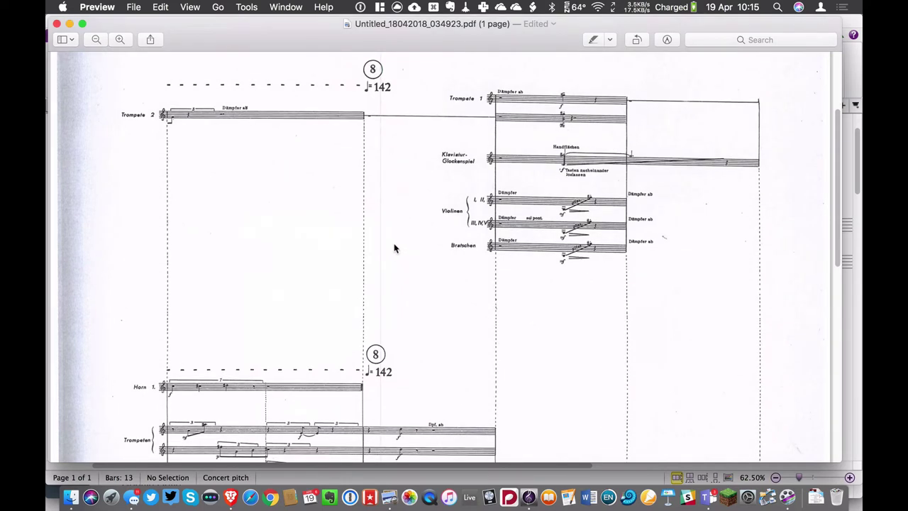
scroll(407, 253, "down", 5)
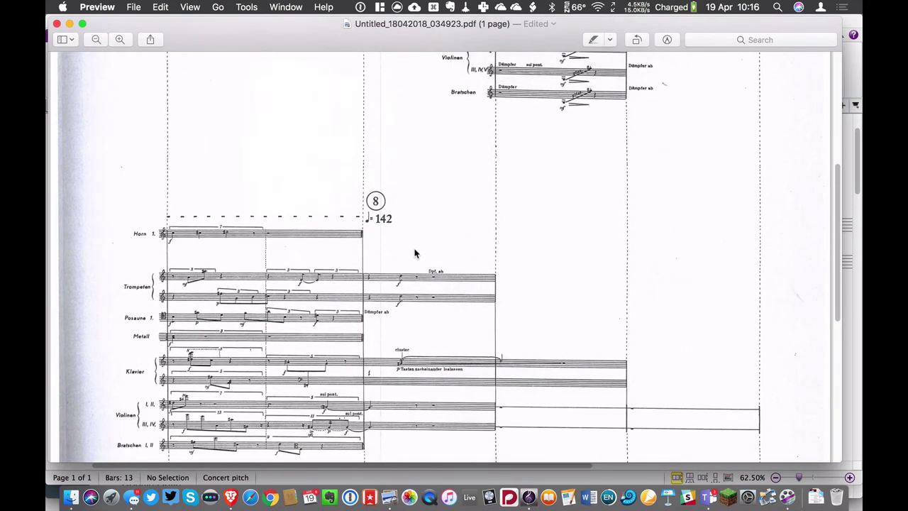
scroll(413, 258, "down", 5)
scroll(407, 239, "down", 3)
scroll(409, 239, "up", 4)
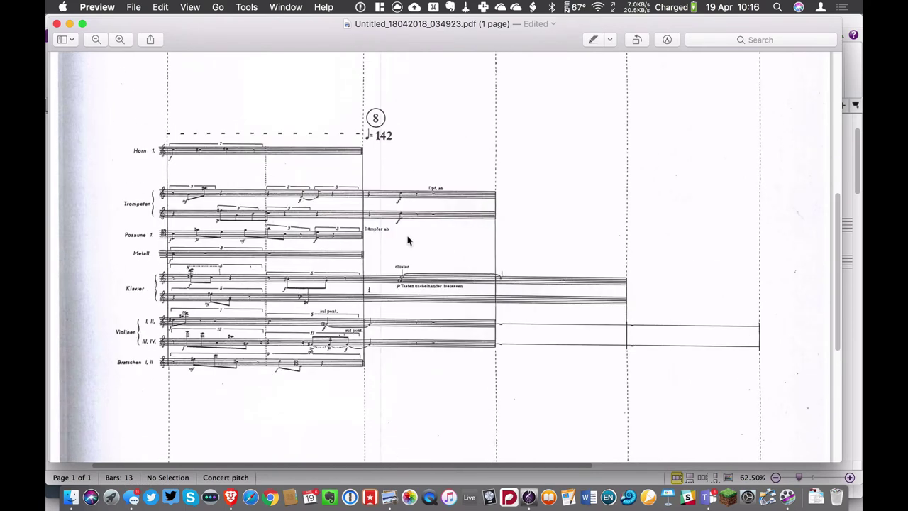
scroll(390, 205, "up", 10)
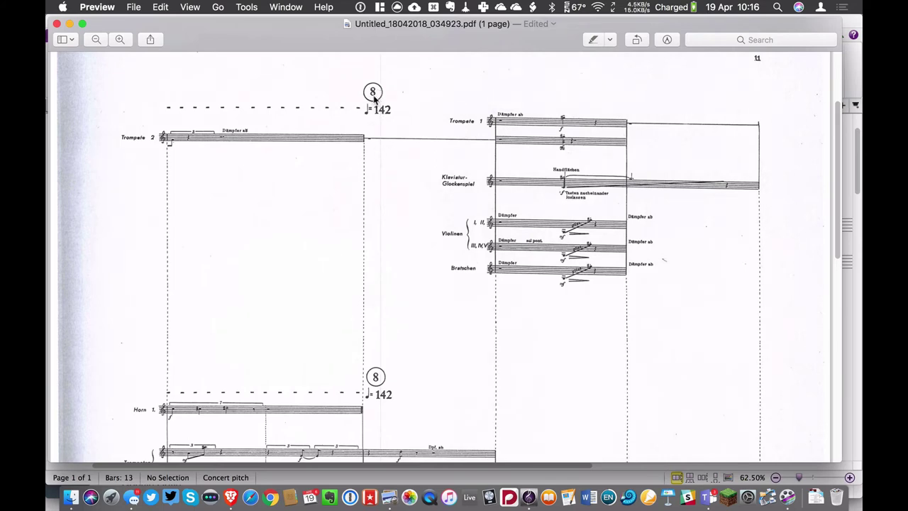
scroll(377, 135, "down", 10)
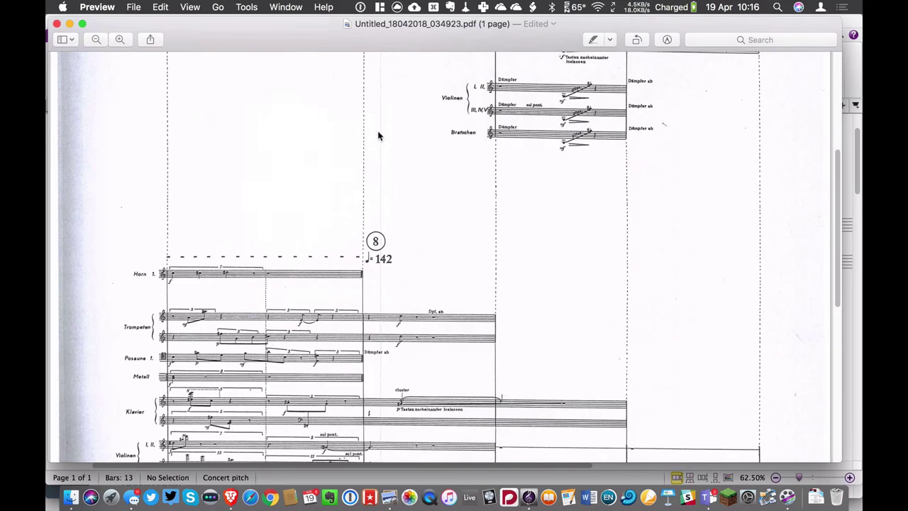
scroll(434, 180, "down", 2)
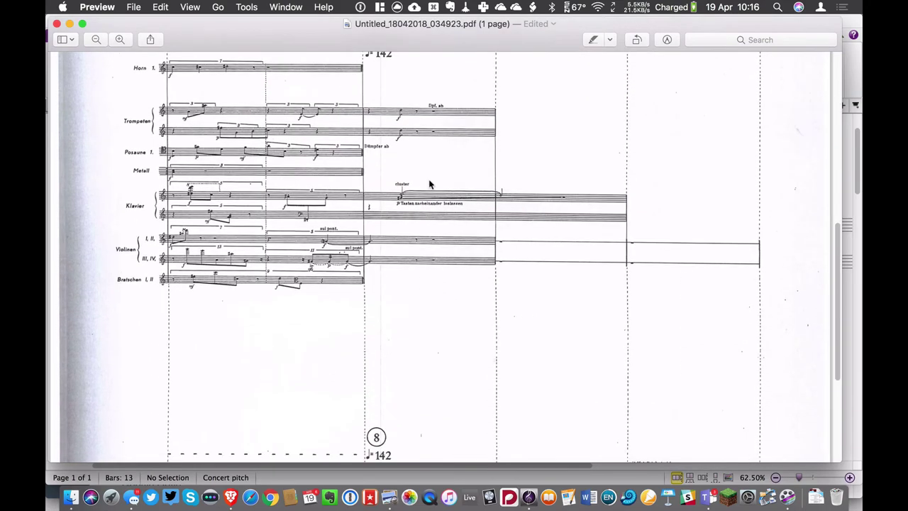
scroll(418, 205, "down", 8)
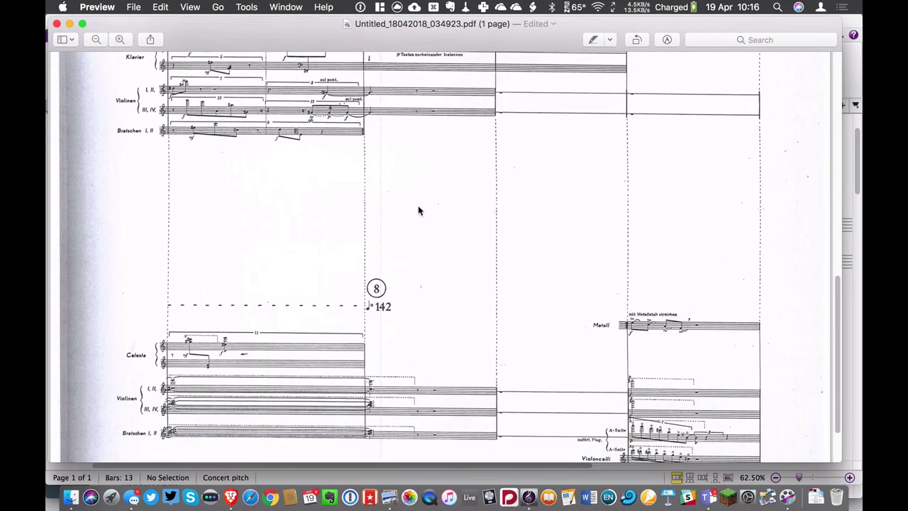
scroll(419, 211, "down", 1)
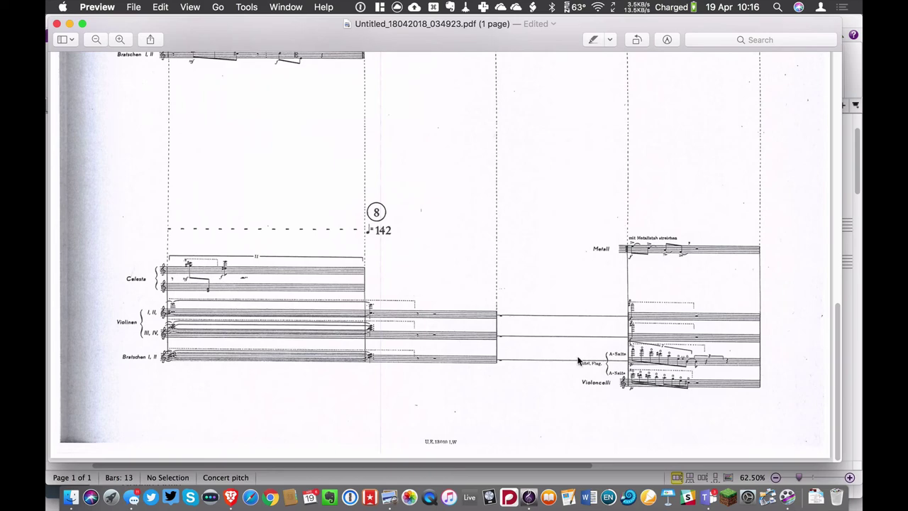
scroll(476, 331, "up", 2)
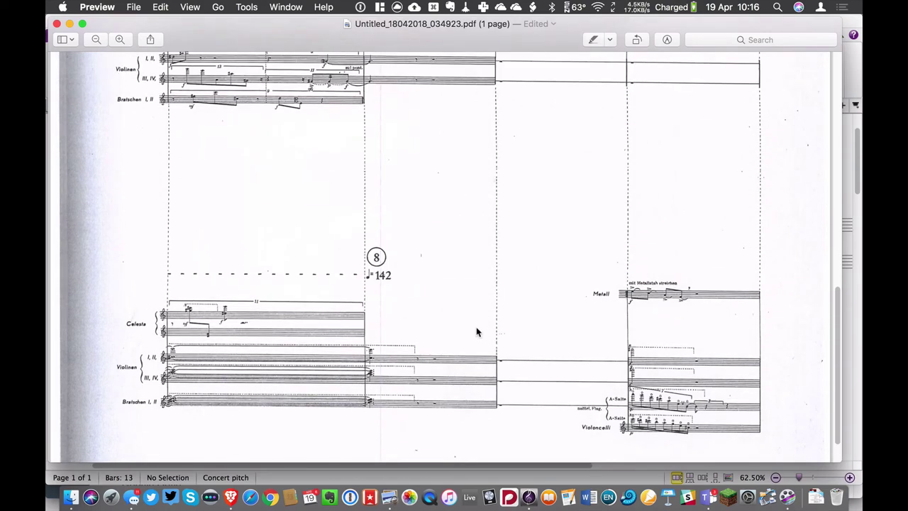
scroll(476, 332, "up", 10)
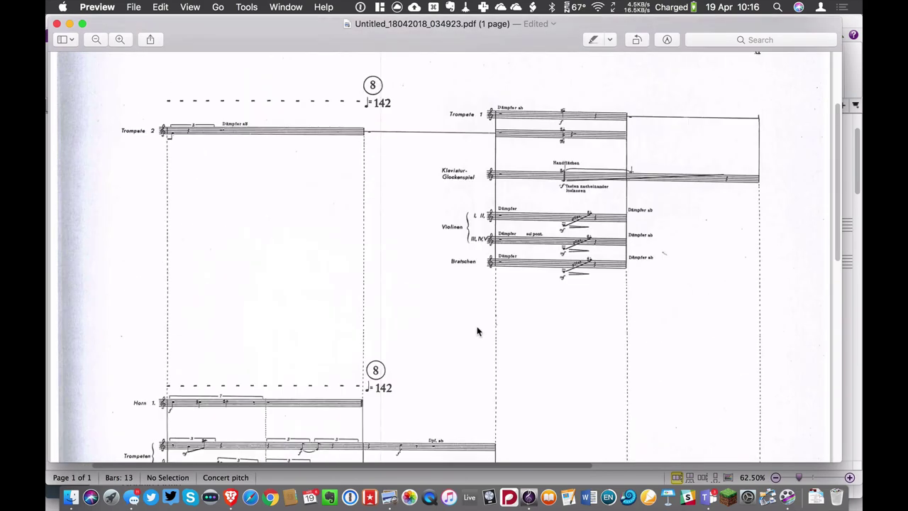
Return to the Sibelius full score and clear the selection.
key("super+Tab")
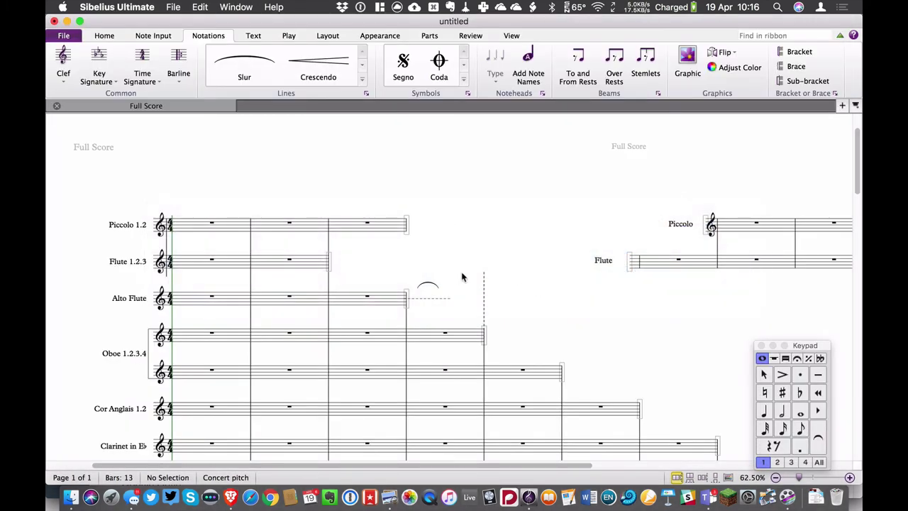
left_click(575, 338)
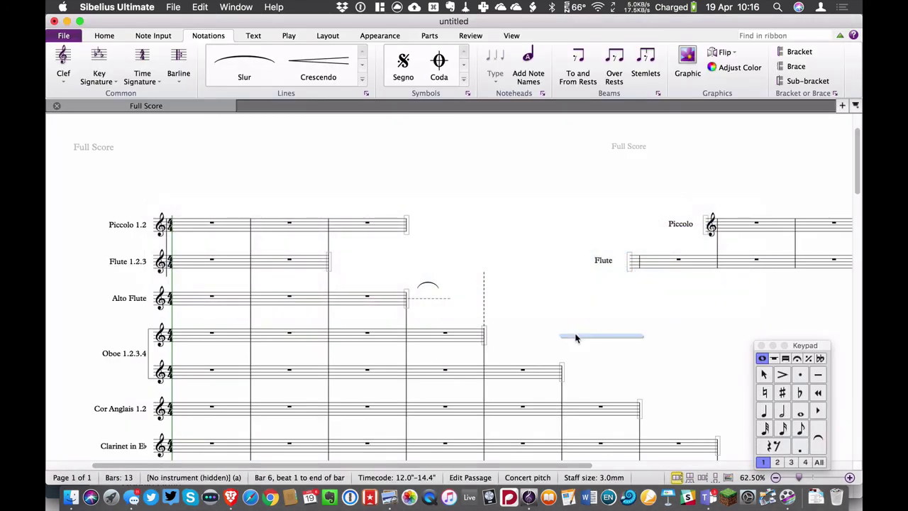
left_click(558, 348)
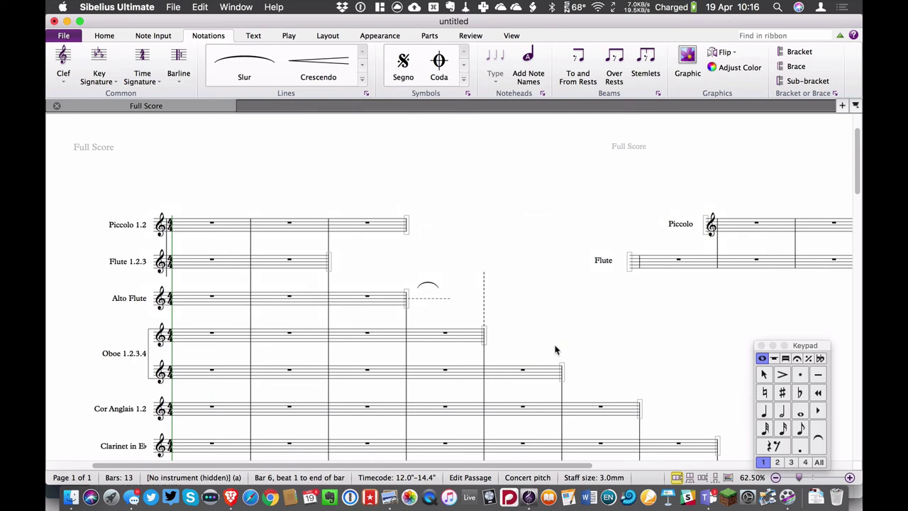